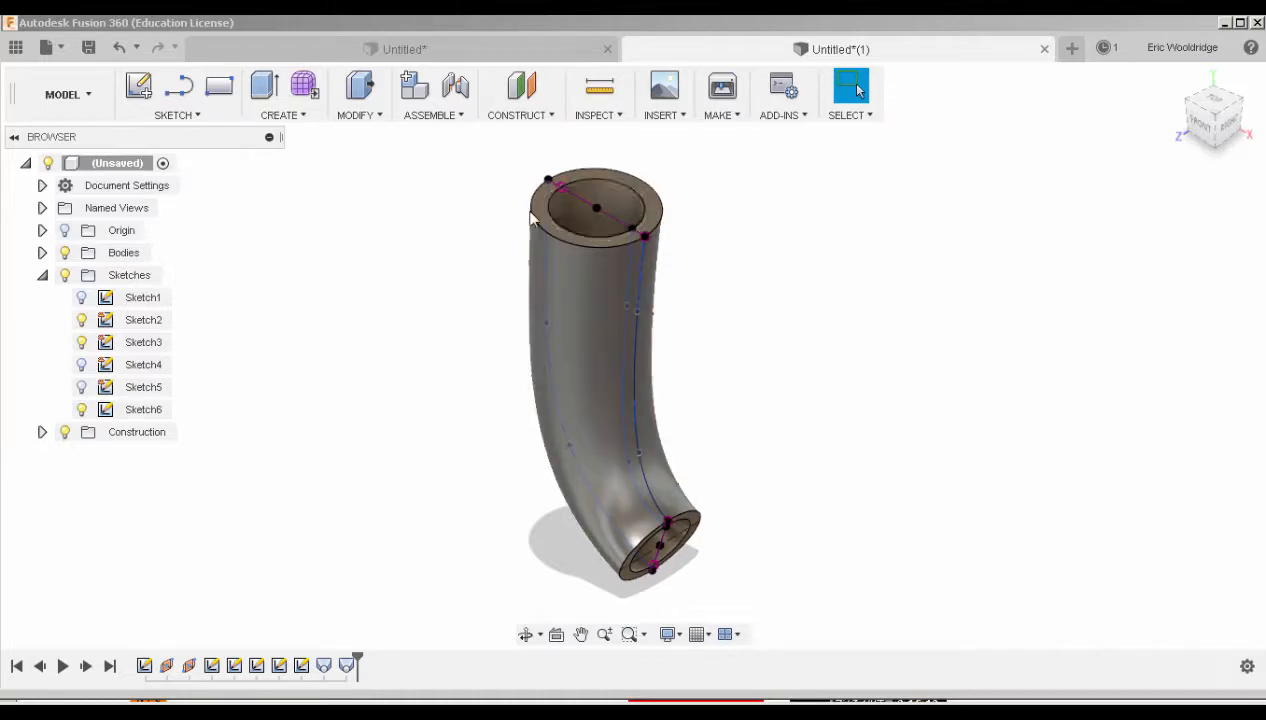
- Create a new design and show its origin planes and axes
{"action": "middle_click_drag", "start_coordinate": [715, 404], "coordinate": [724, 427], "text": "shift"}
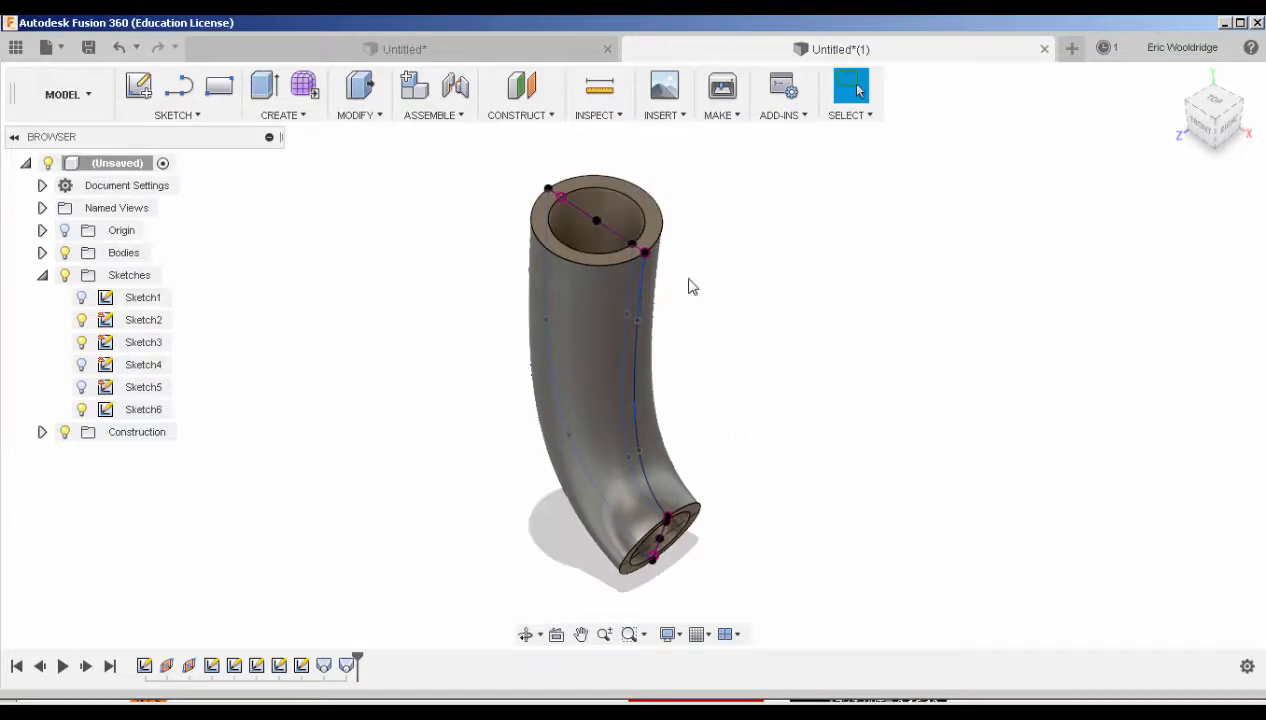
{"action": "left_click", "coordinate": [55, 53]}
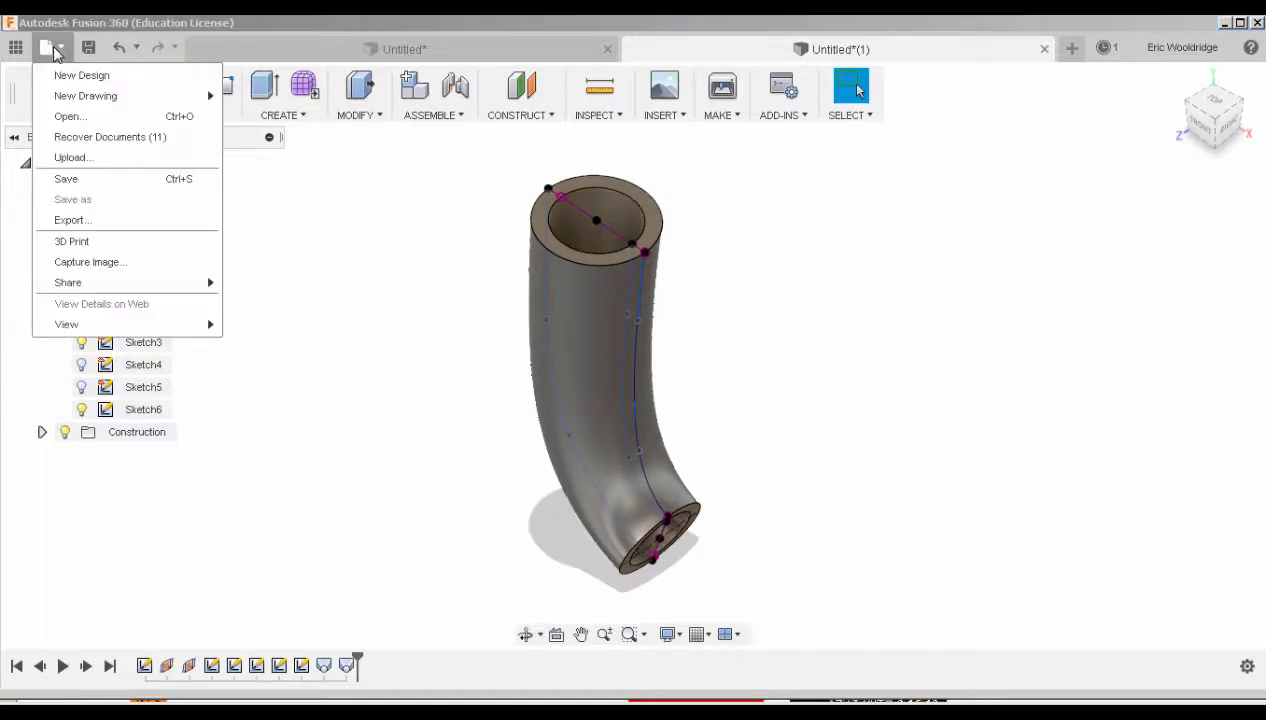
{"action": "left_click", "coordinate": [62, 74]}
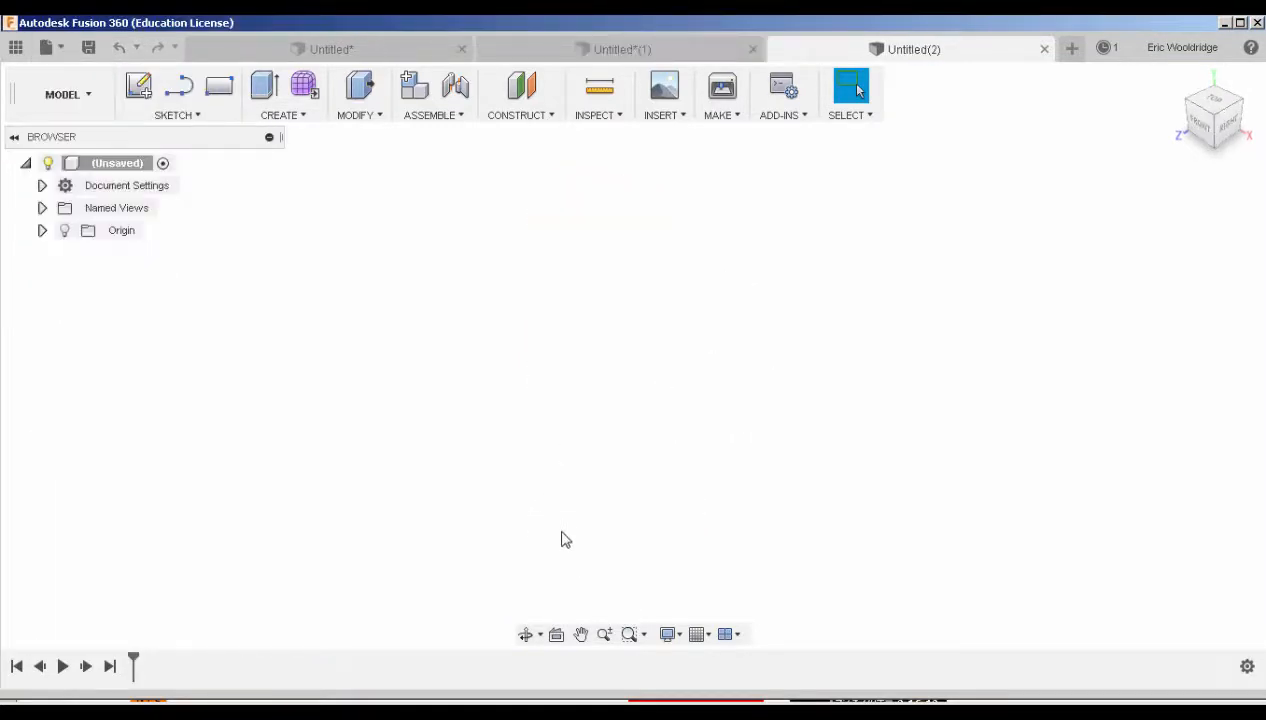
{"action": "left_click", "coordinate": [64, 231]}
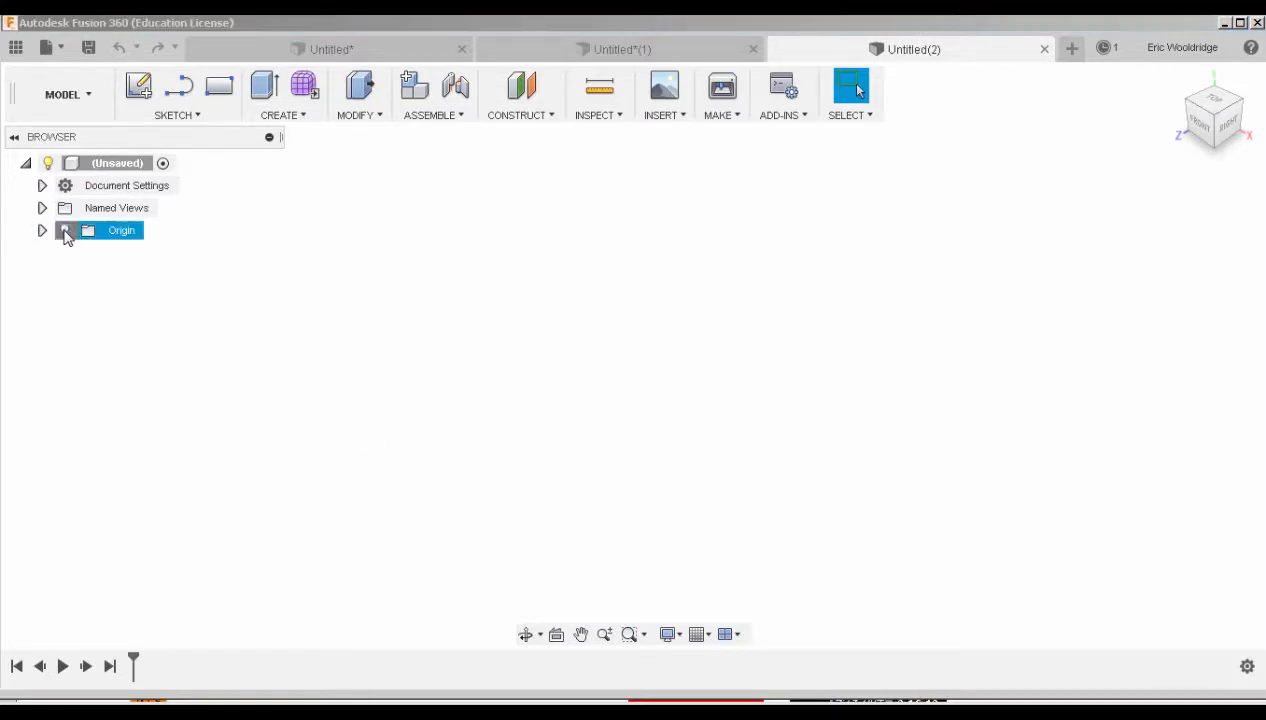
{"action": "middle_click_drag", "start_coordinate": [519, 450], "coordinate": [575, 480]}
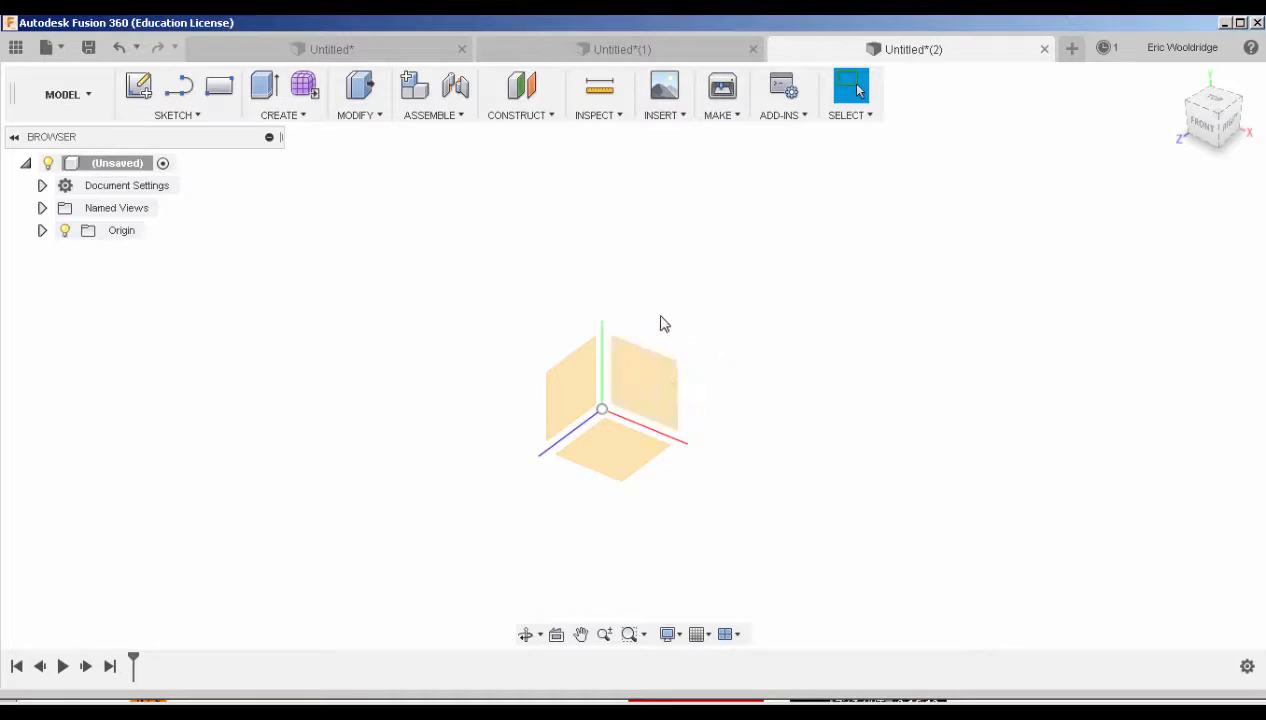
{"action": "middle_click_drag", "start_coordinate": [648, 313], "coordinate": [639, 356]}
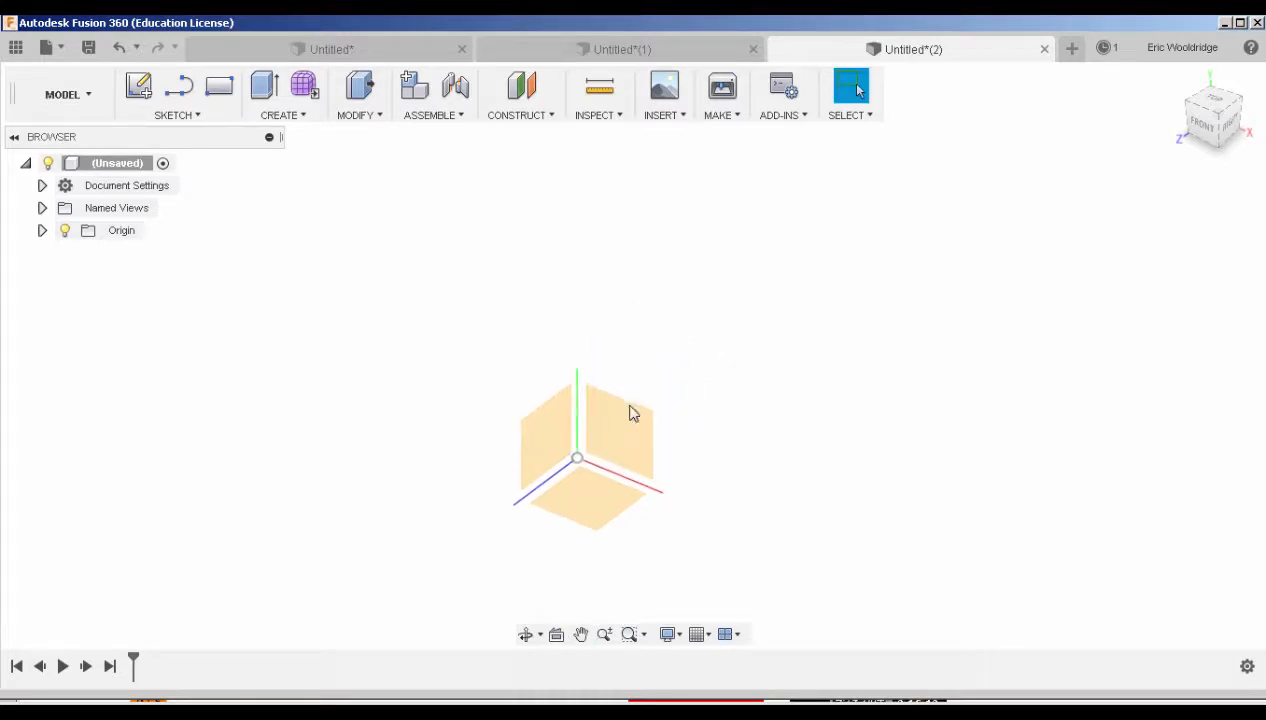
- Sketch a four-point fit point spline on the front plane, about 52 mm tall, running down and curving away from the vertical axis, and finish the sketch
{"action": "left_click", "coordinate": [138, 86]}
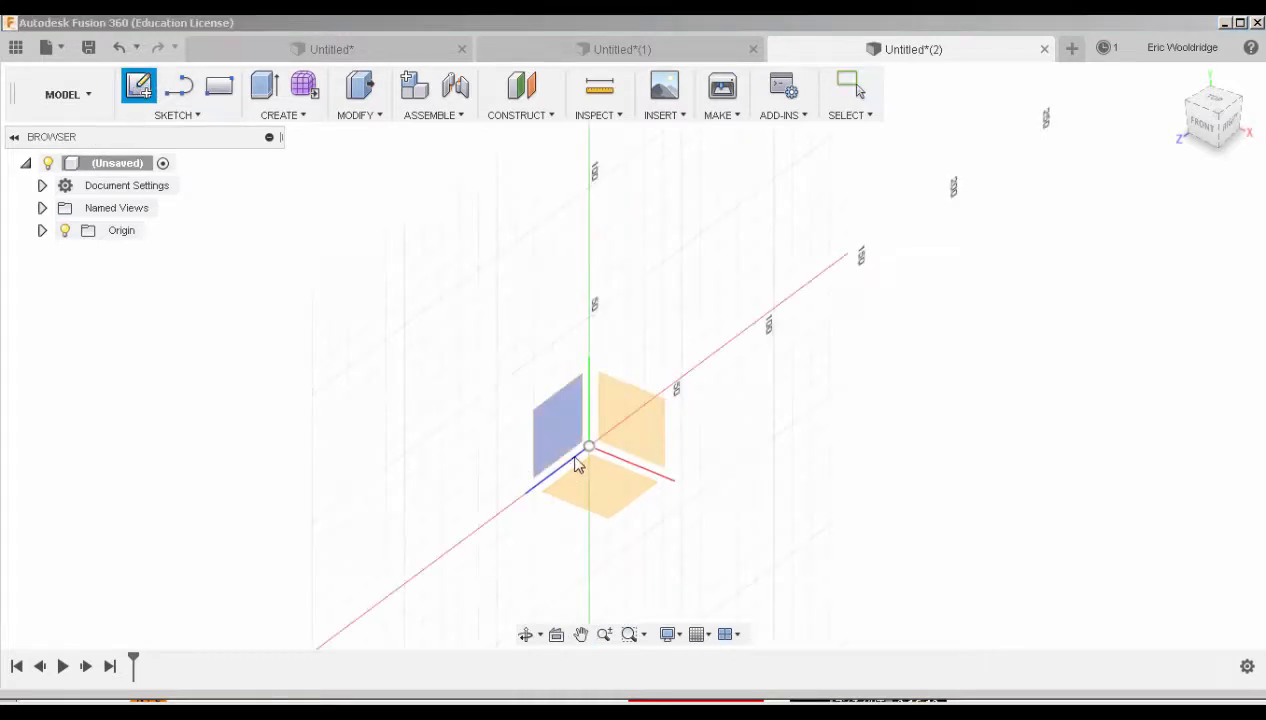
{"action": "left_click", "coordinate": [644, 437]}
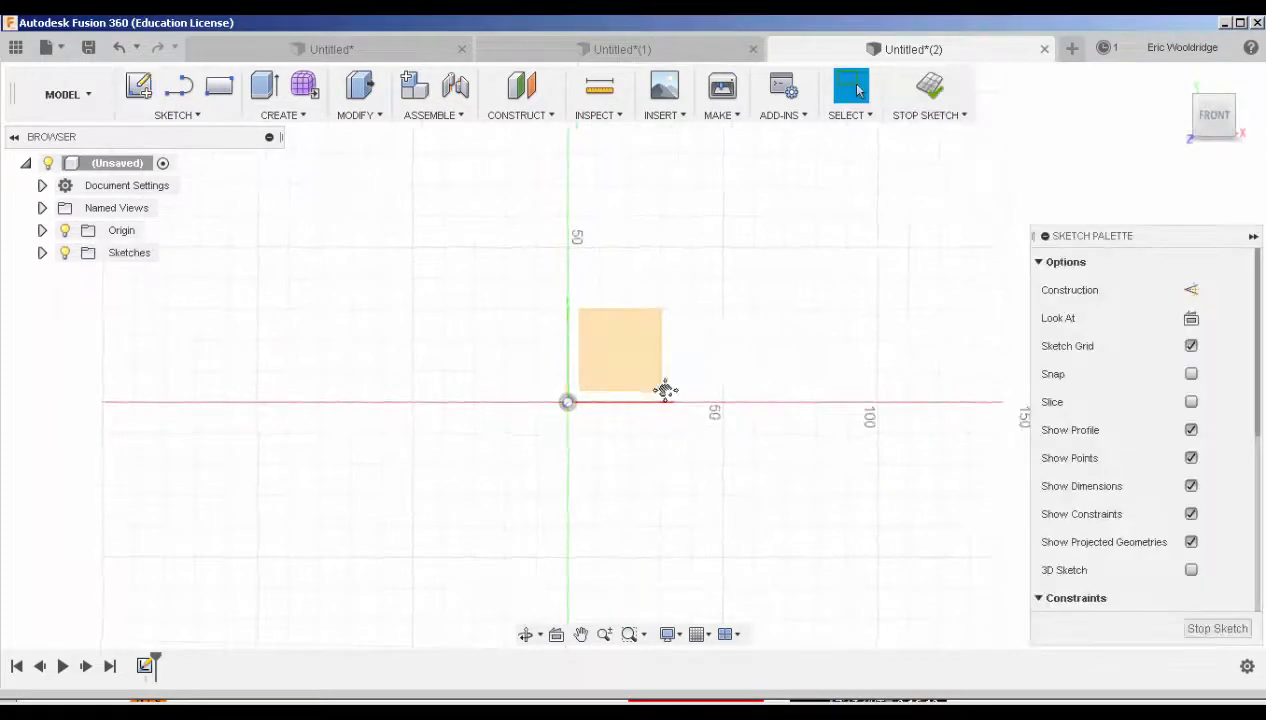
{"action": "left_click", "coordinate": [179, 93]}
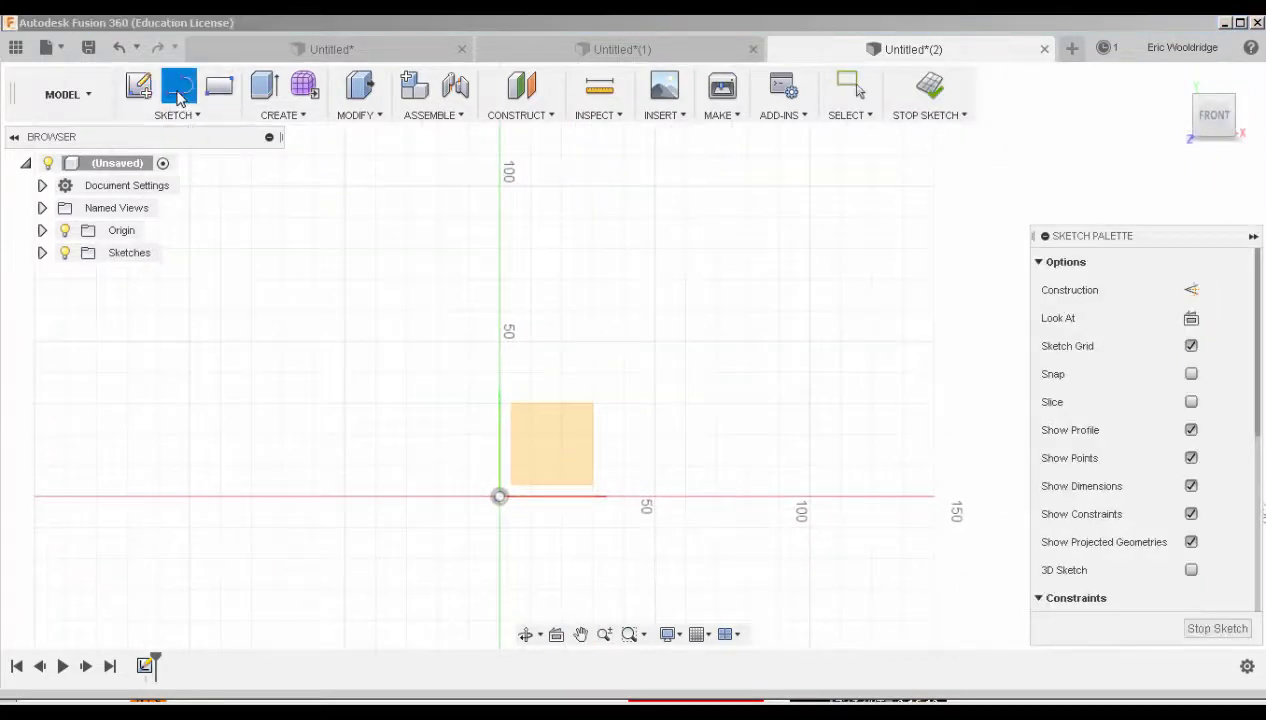
{"action": "left_click", "coordinate": [184, 115]}
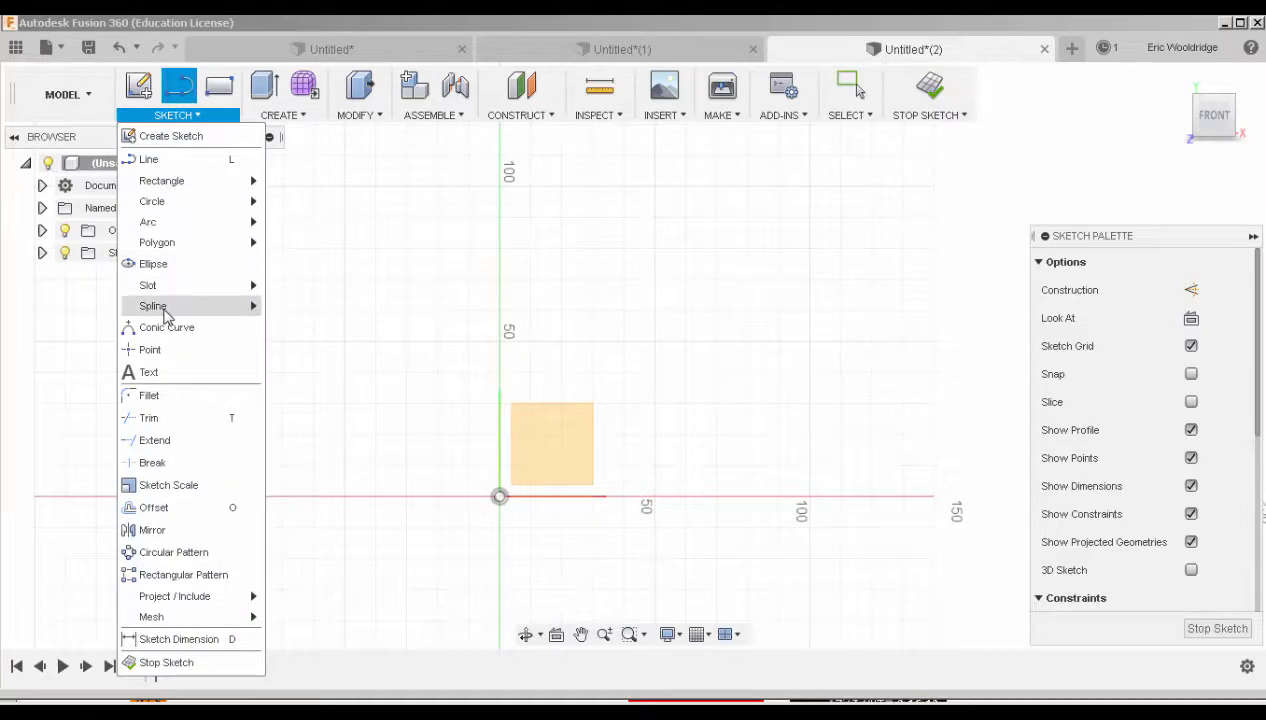
{"action": "mouse_move", "coordinate": [170, 305]}
{"action": "left_click", "coordinate": [289, 311]}
{"action": "left_click", "coordinate": [554, 316]}
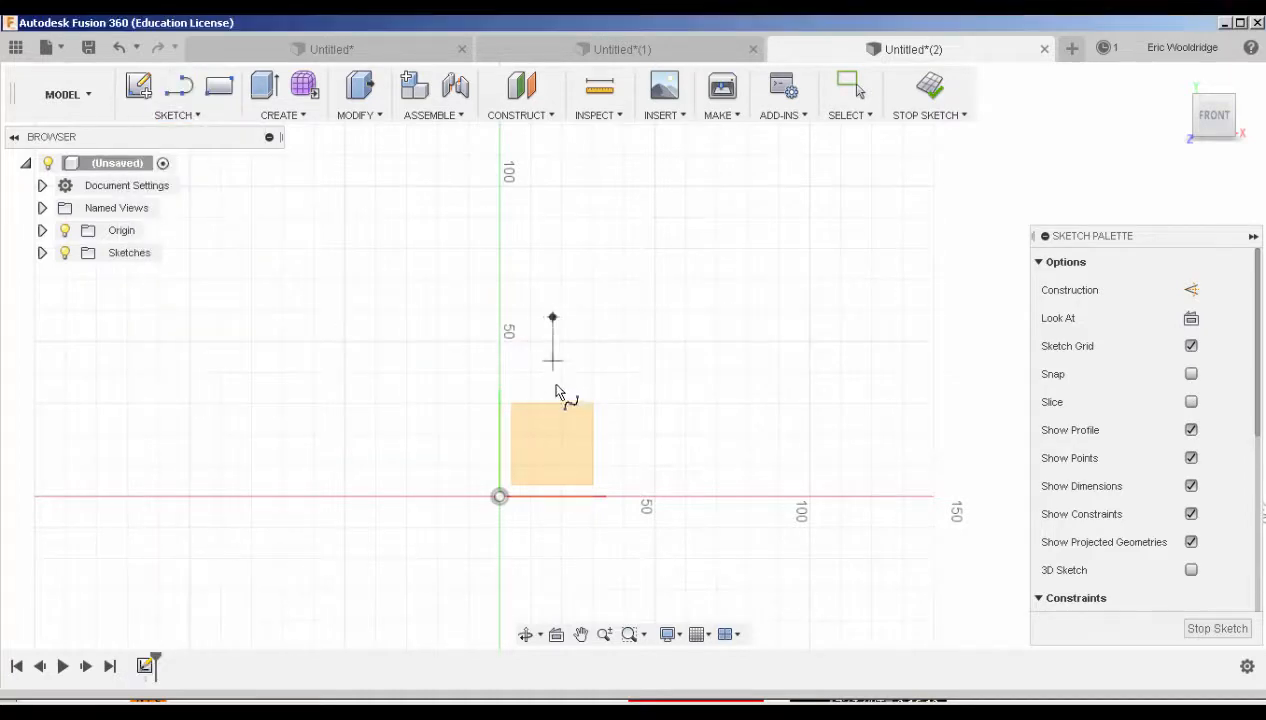
{"action": "scroll", "coordinate": [552, 432], "scroll_direction": "up", "scroll_amount": 3}
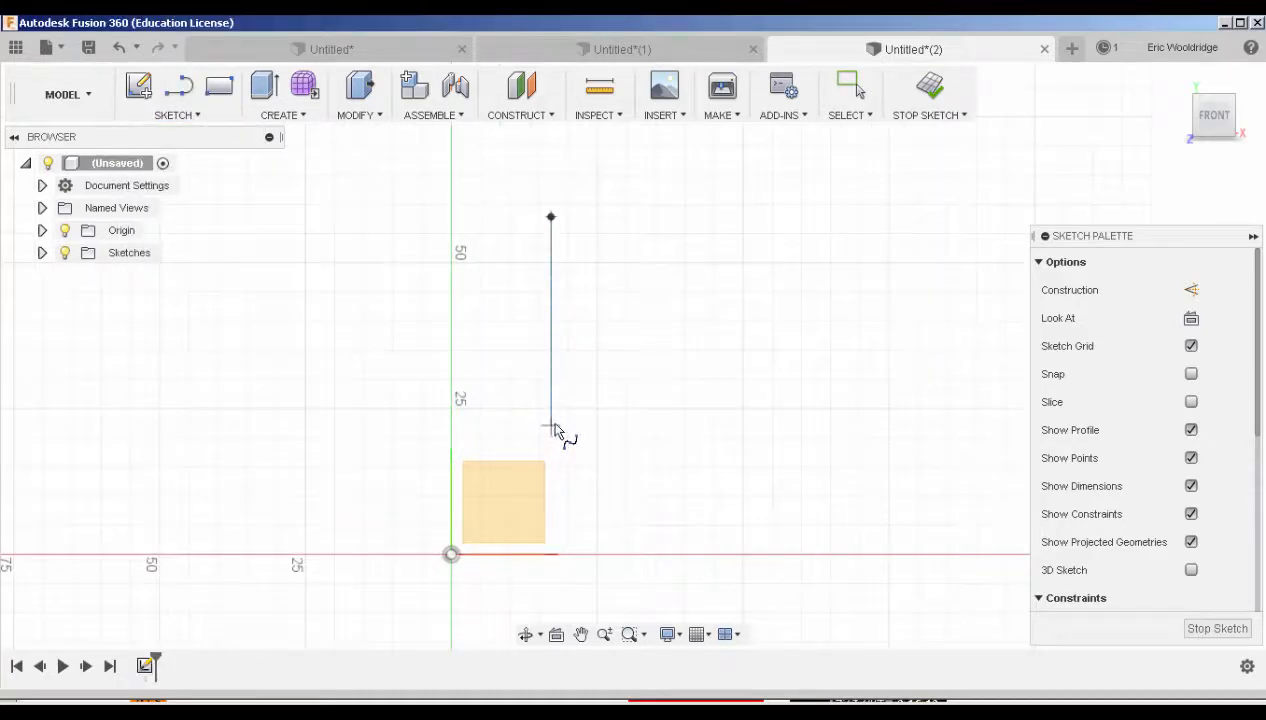
{"action": "left_click", "coordinate": [551, 351]}
{"action": "left_click", "coordinate": [571, 453]}
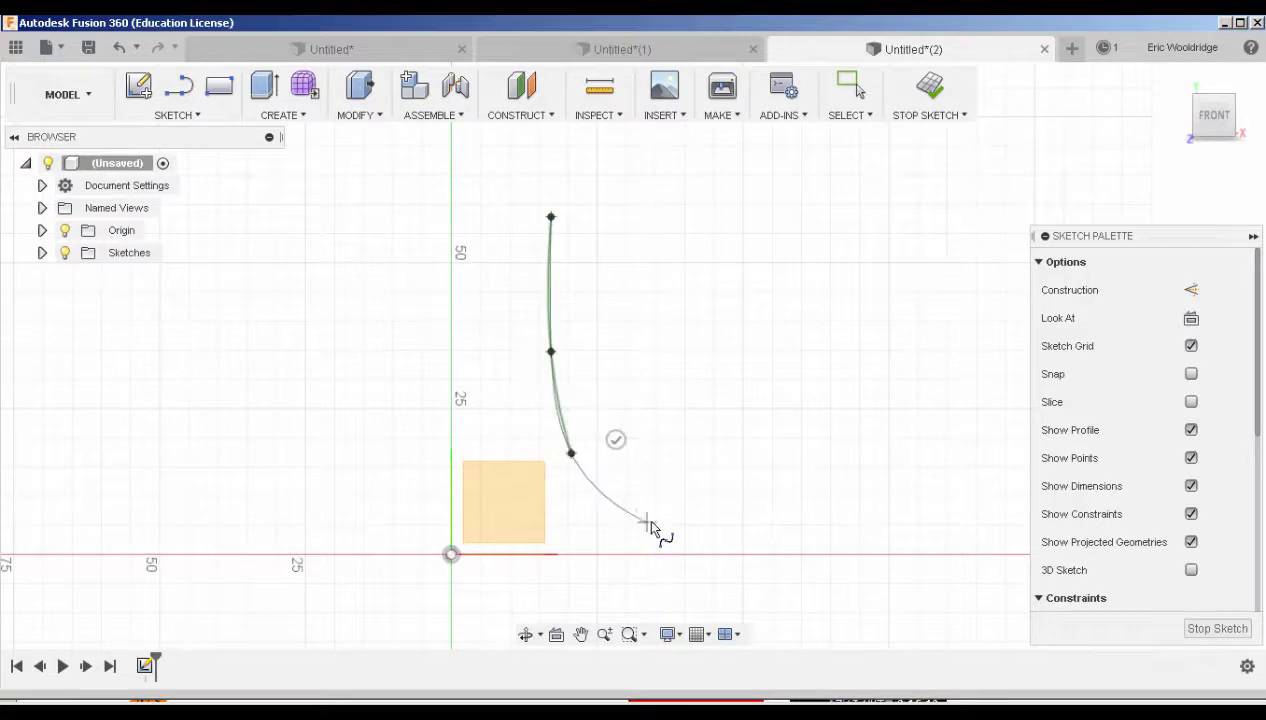
{"action": "left_click", "coordinate": [650, 521]}
{"action": "left_click", "coordinate": [671, 481]}
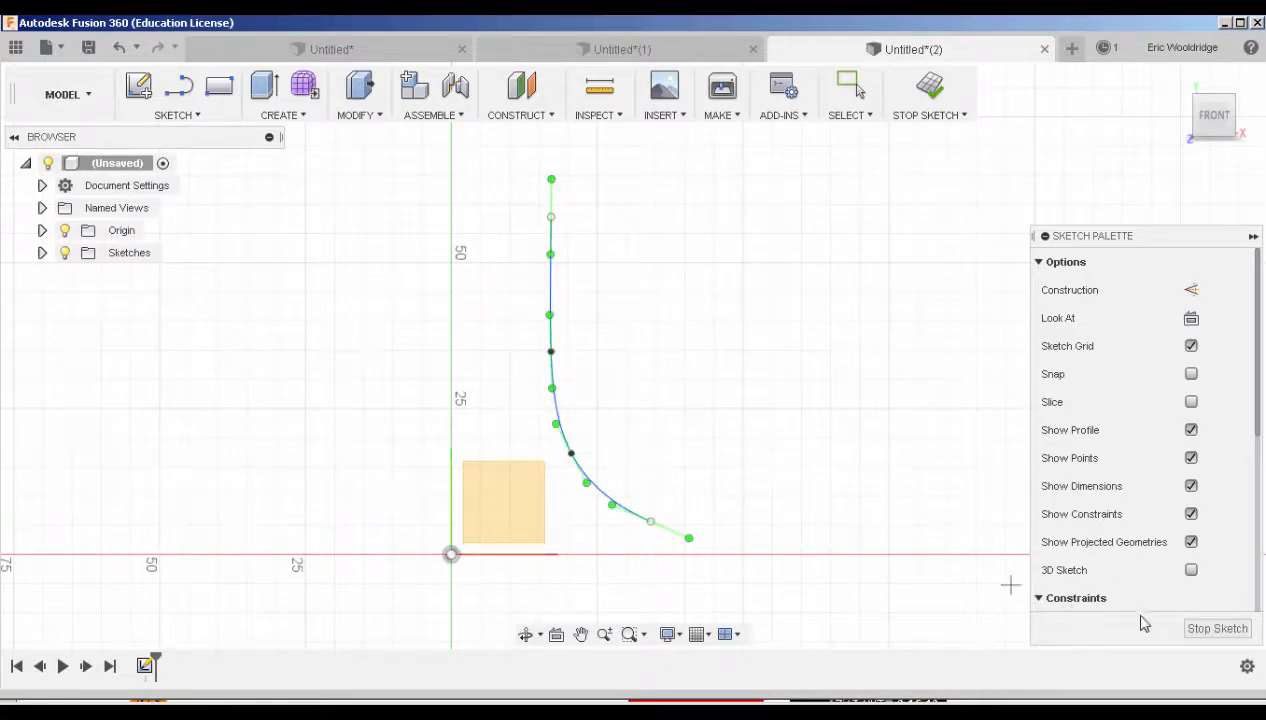
{"action": "left_click", "coordinate": [1212, 630]}
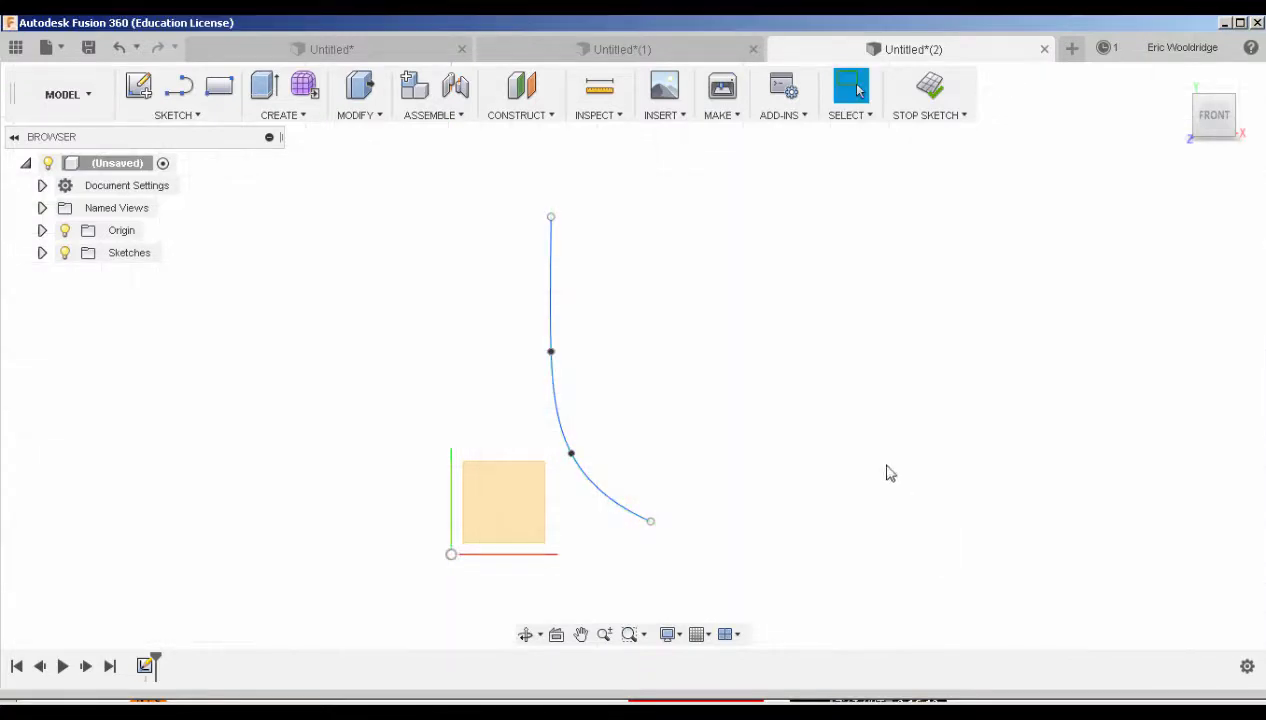
- Construct a plane along the spline at its lower end, using a proportional distance of 1.00
{"action": "mouse_move", "coordinate": [885, 472]}
{"action": "middle_mouse_down", "text": "shift"}
{"action": "mouse_move", "coordinate": [769, 410]}
{"action": "mouse_move", "coordinate": [740, 447]}
{"action": "mouse_move", "coordinate": [574, 236]}
{"action": "middle_mouse_up", "text": "shift"}
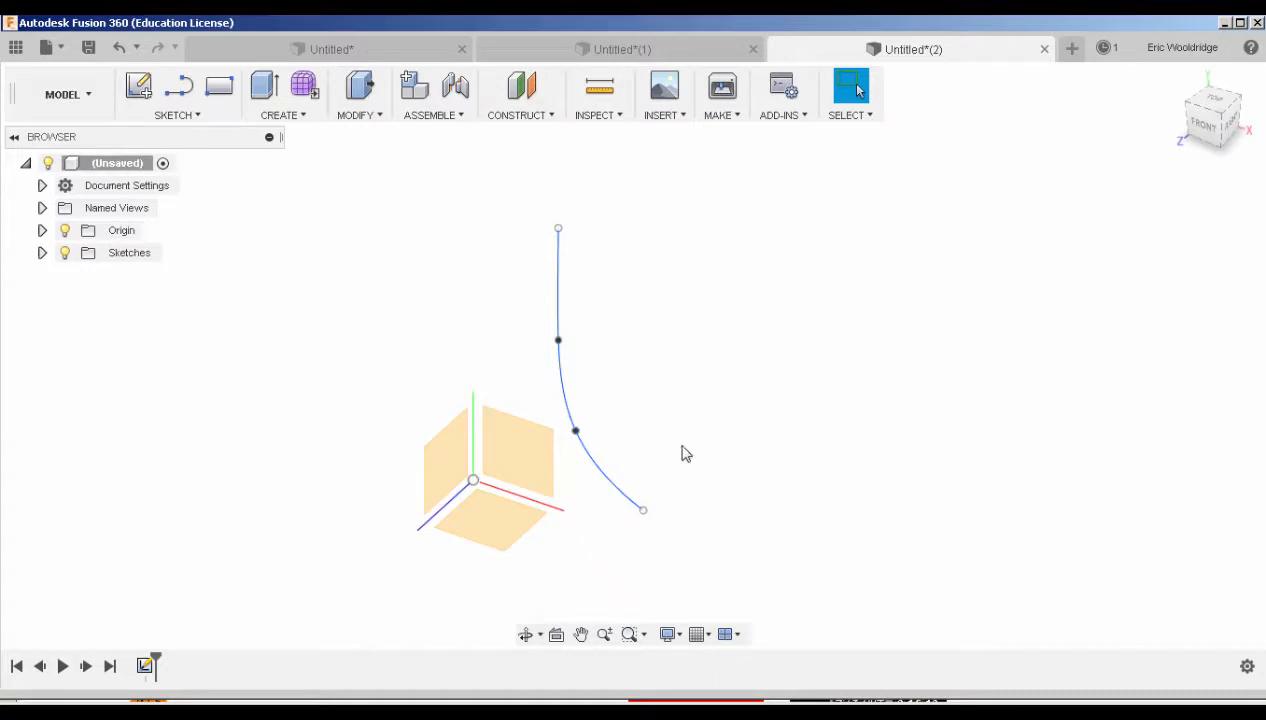
{"action": "left_click", "coordinate": [526, 116]}
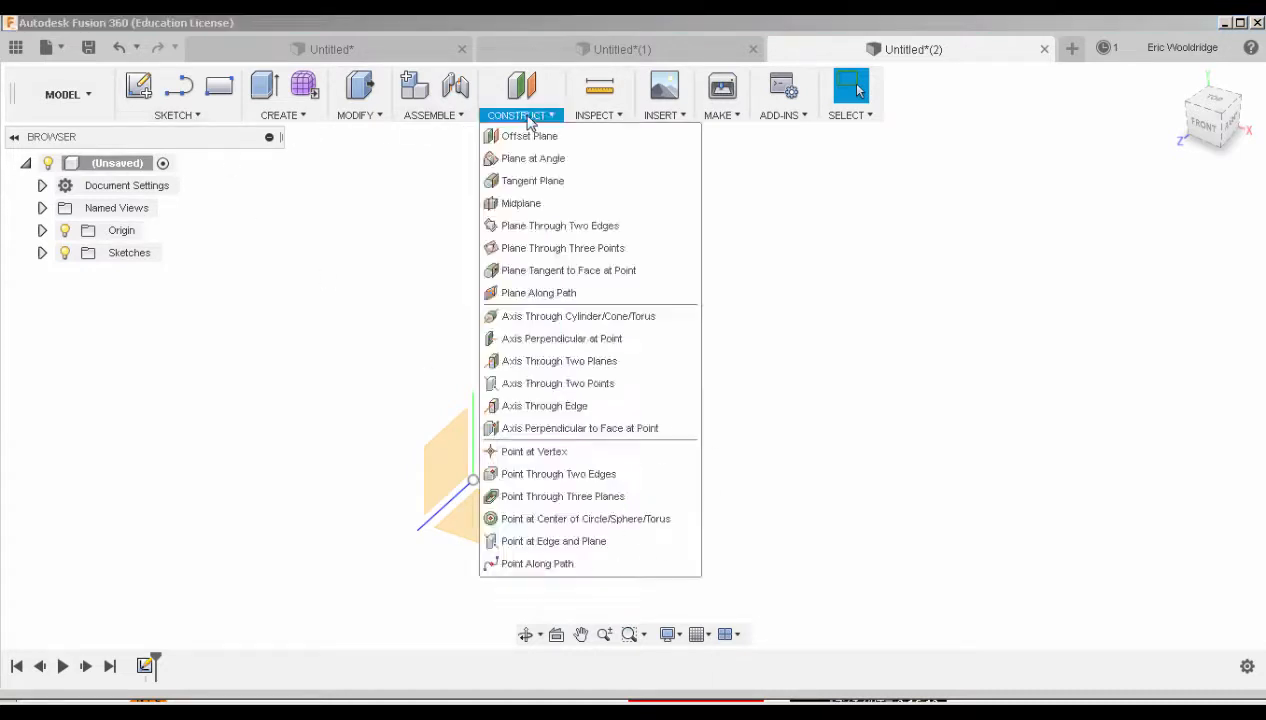
{"action": "left_click", "coordinate": [530, 293]}
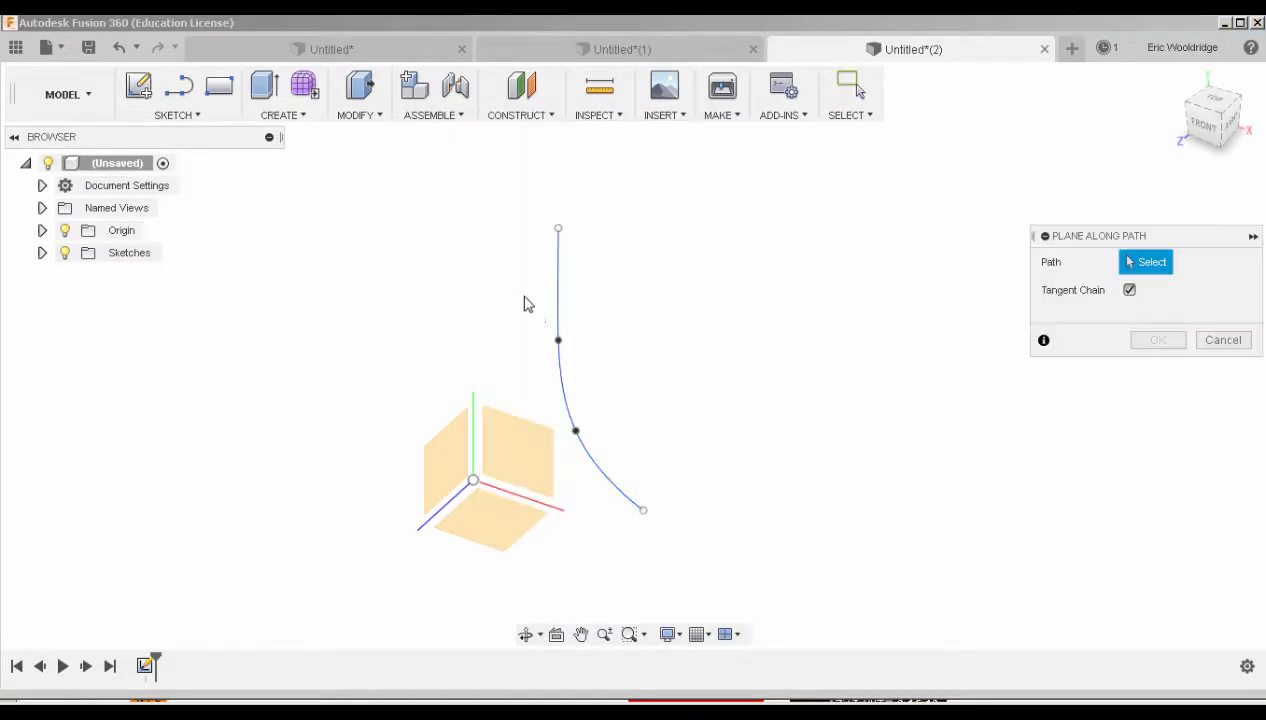
{"action": "left_click", "coordinate": [645, 512]}
{"action": "middle_click_drag", "start_coordinate": [752, 525], "coordinate": [715, 528], "text": "shift"}
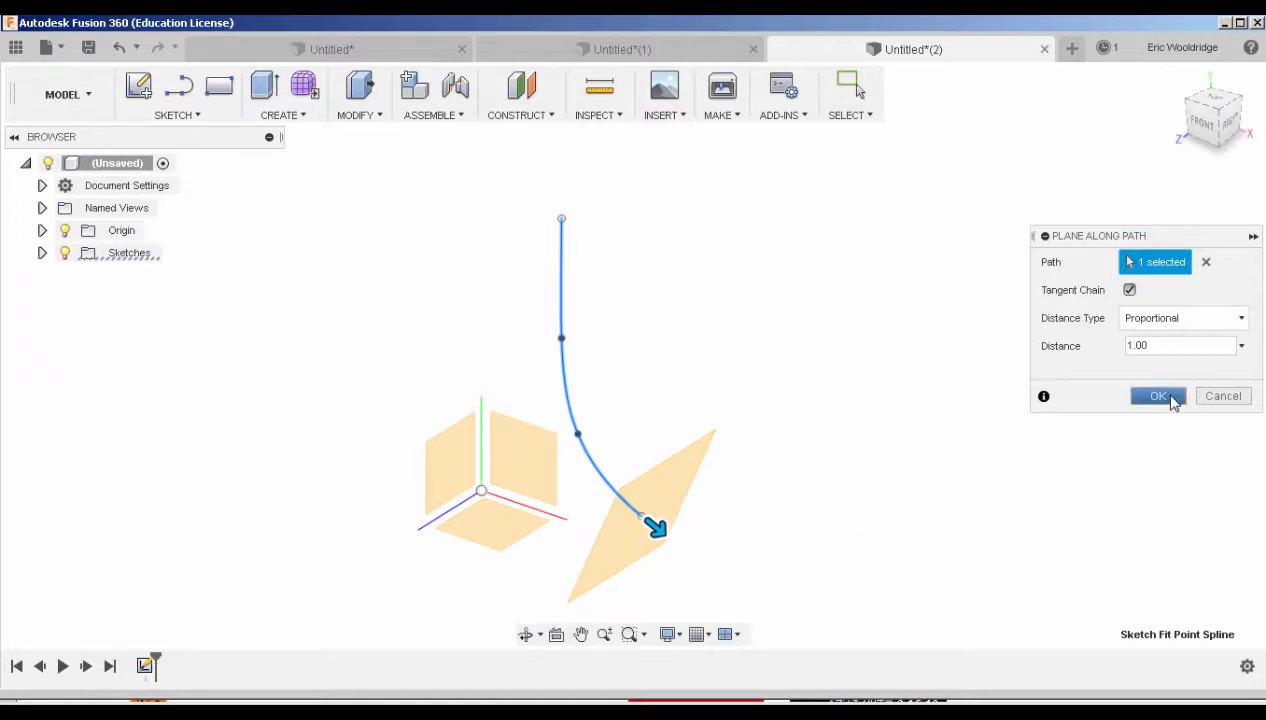
{"action": "left_click", "coordinate": [1160, 396]}
- Construct a second plane along the spline at its upper end, using a proportional distance of 0.00
{"action": "left_click", "coordinate": [514, 117]}
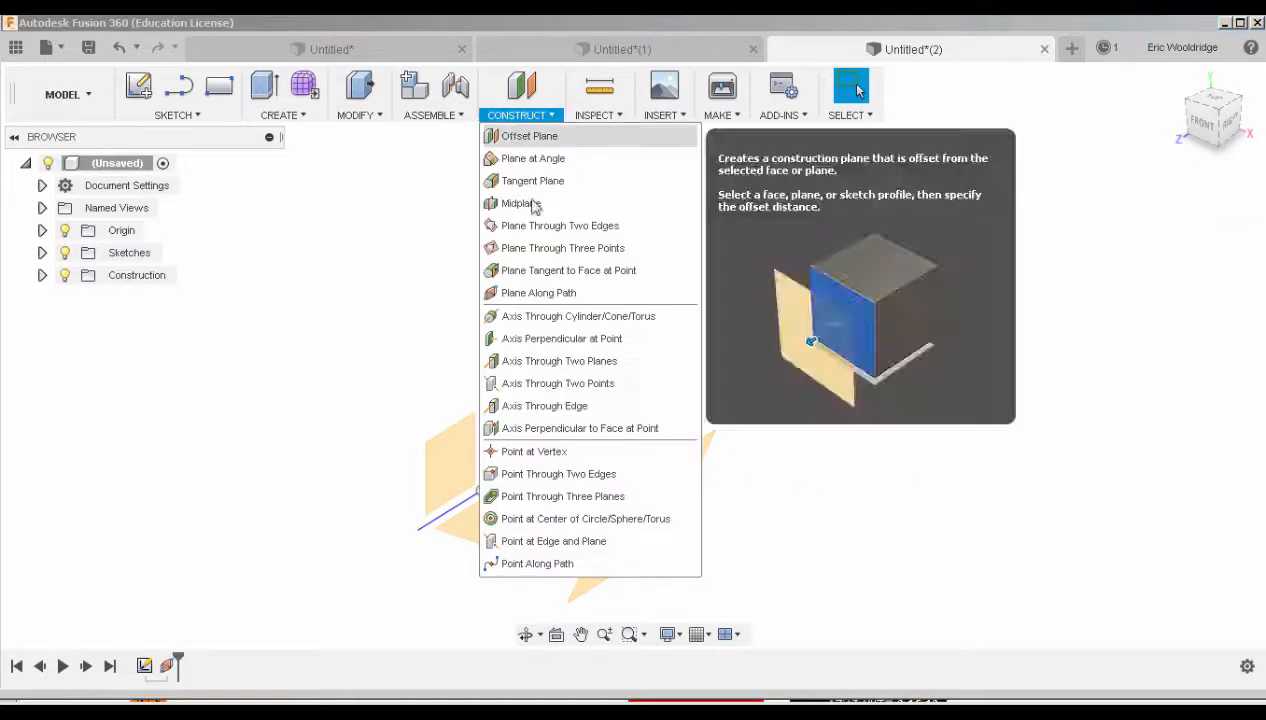
{"action": "left_click", "coordinate": [505, 292]}
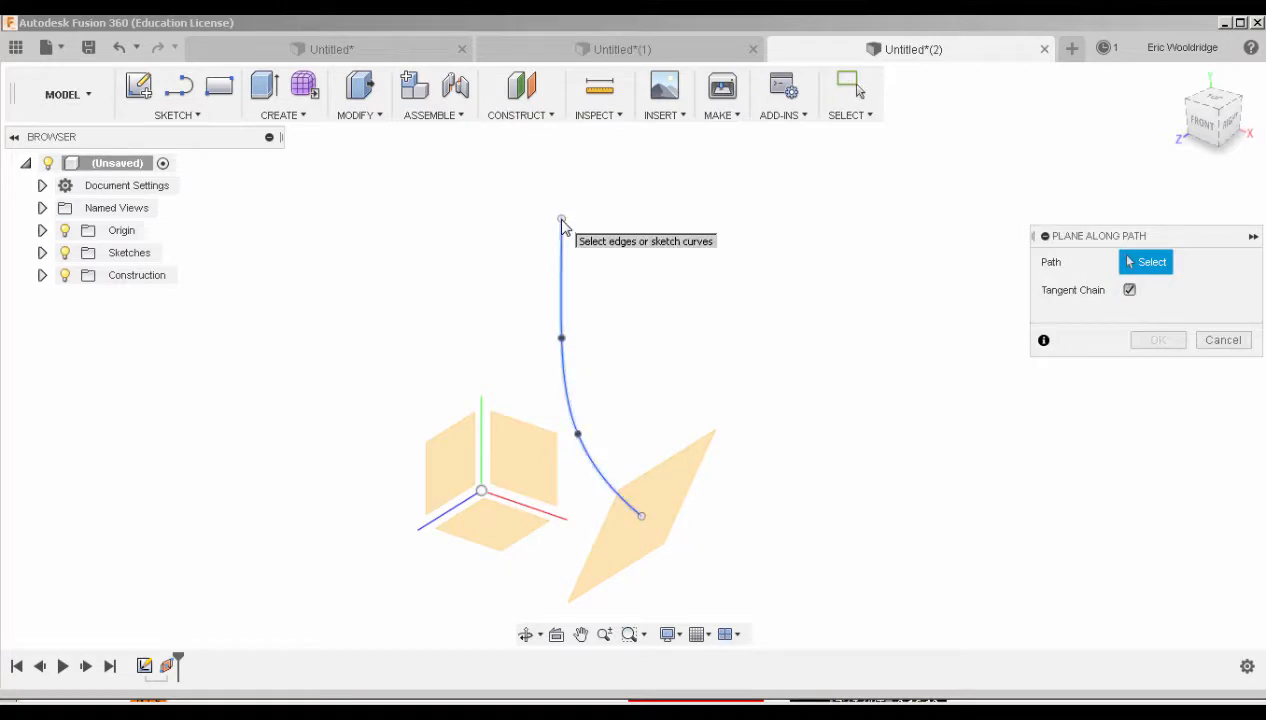
{"action": "left_click", "coordinate": [563, 222]}
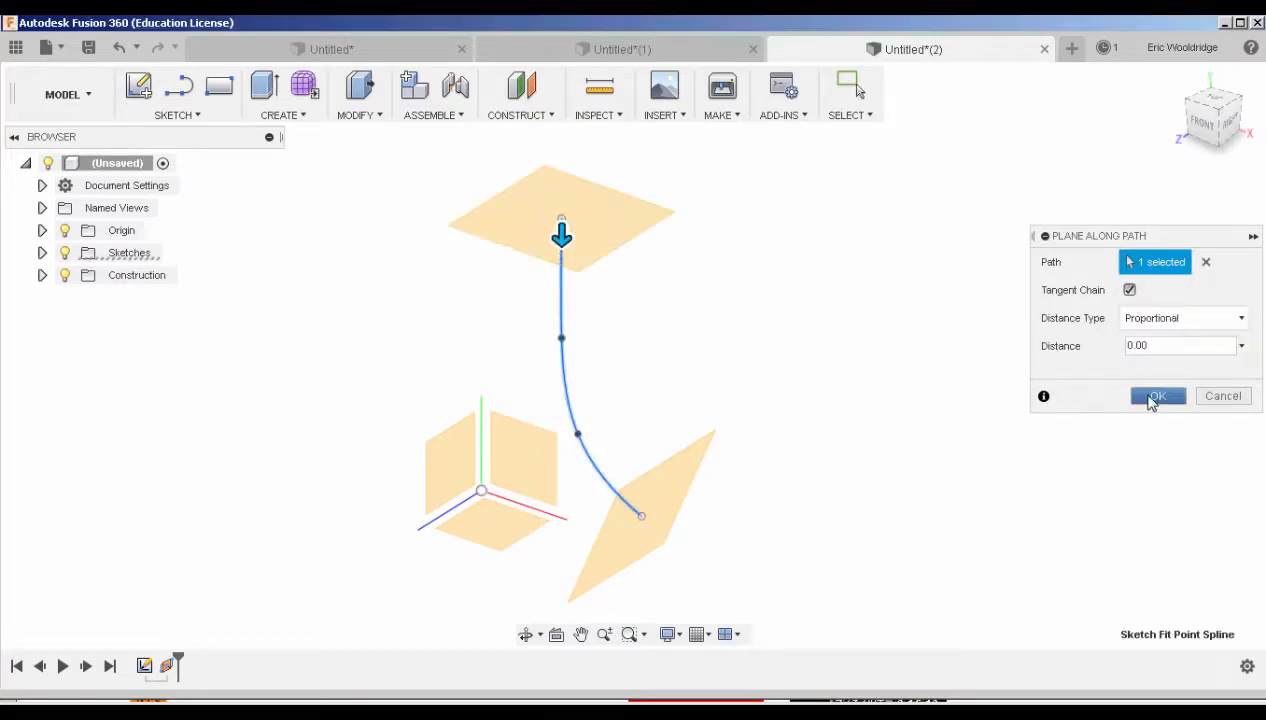
{"action": "left_click", "coordinate": [1158, 396]}
{"action": "middle_click_drag", "start_coordinate": [789, 378], "coordinate": [790, 416], "text": "shift"}
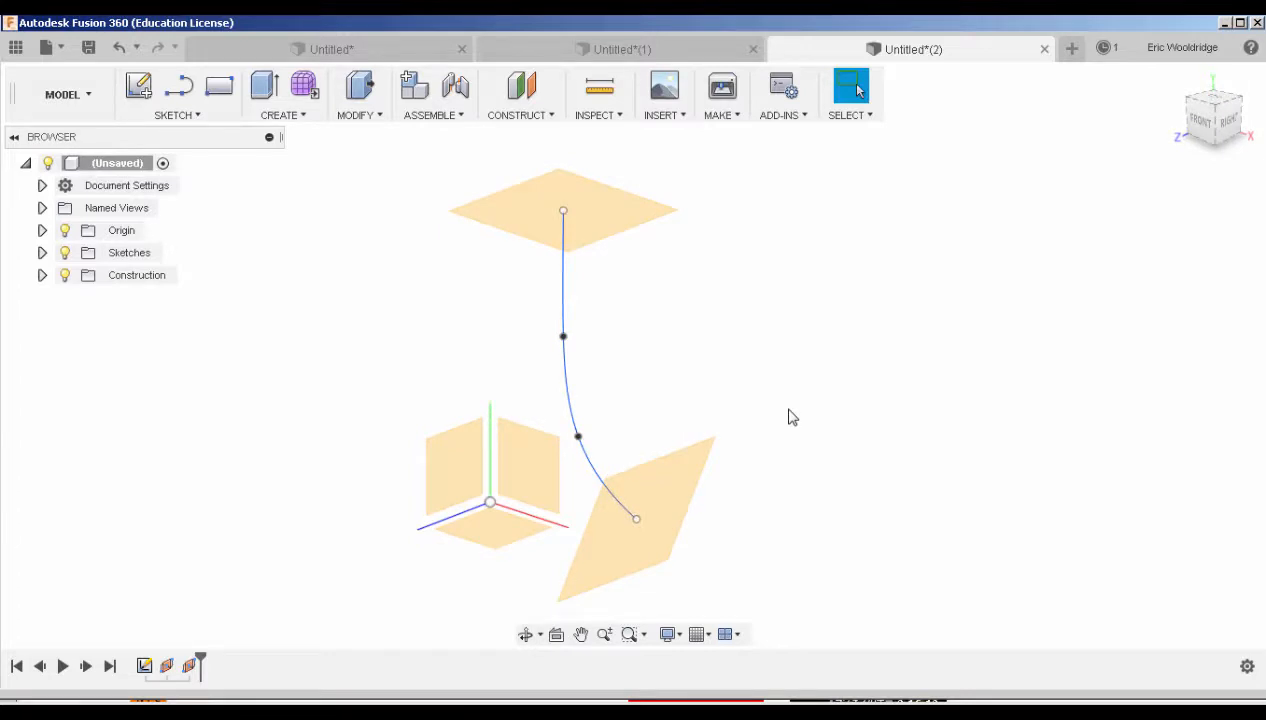
{"action": "left_click", "coordinate": [138, 99]}
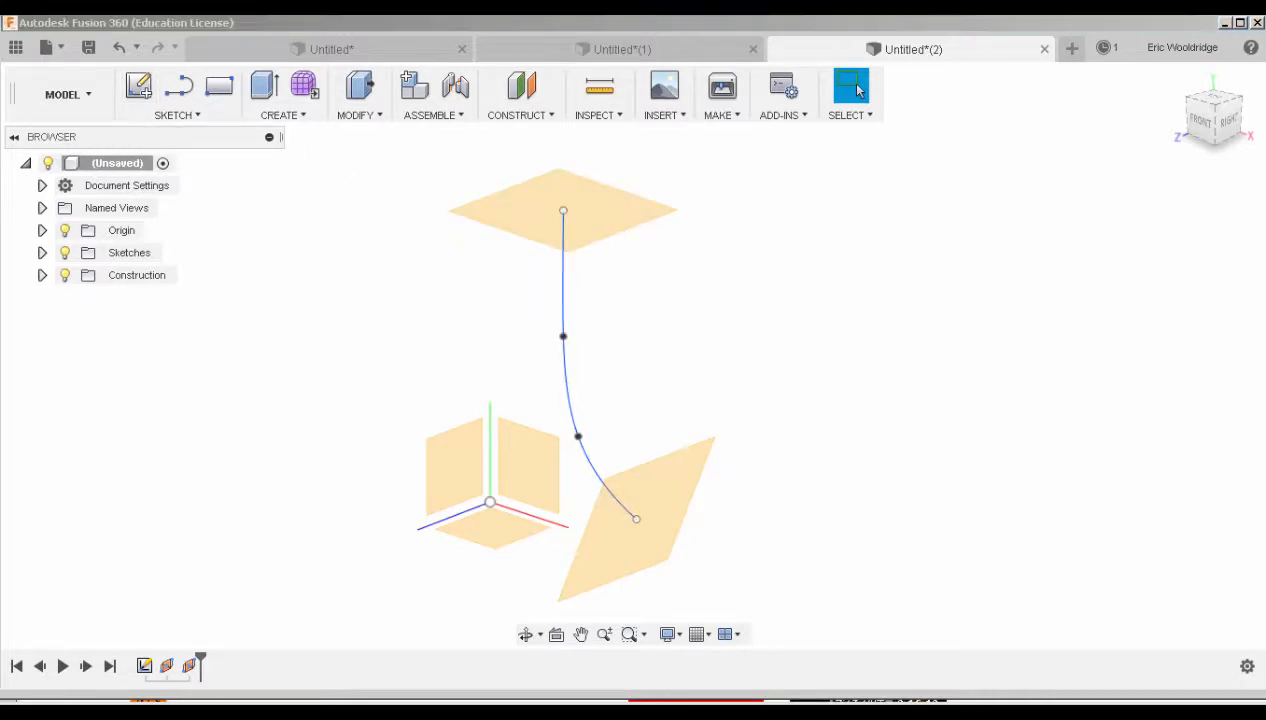
{"action": "mouse_move", "coordinate": [540, 192]}
{"action": "left_mouse_down"}
{"action": "mouse_move", "coordinate": [560, 181]}
{"action": "mouse_move", "coordinate": [579, 203]}
{"action": "mouse_move", "coordinate": [523, 220]}
{"action": "mouse_move", "coordinate": [530, 212]}
{"action": "left_mouse_up"}
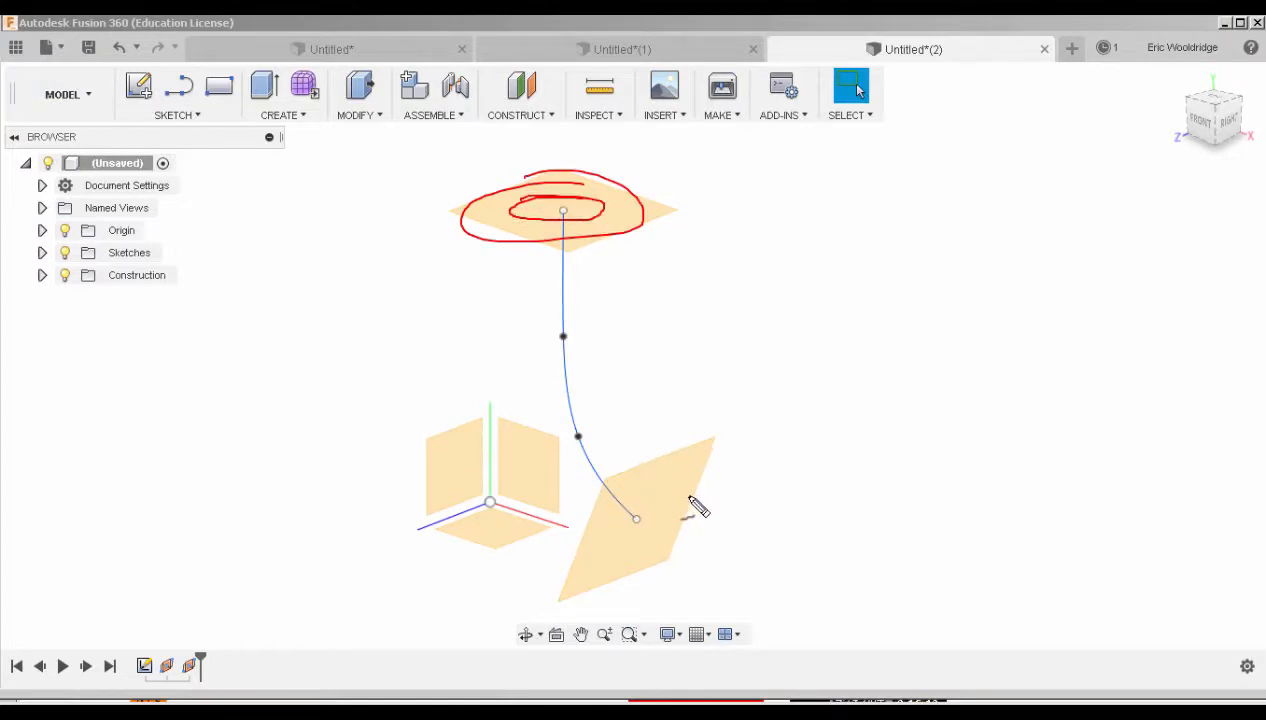
{"action": "mouse_move", "coordinate": [627, 514]}
{"action": "left_mouse_down"}
{"action": "mouse_move", "coordinate": [707, 522]}
{"action": "mouse_move", "coordinate": [627, 528]}
{"action": "mouse_move", "coordinate": [656, 542]}
{"action": "mouse_move", "coordinate": [653, 483]}
{"action": "left_mouse_up"}
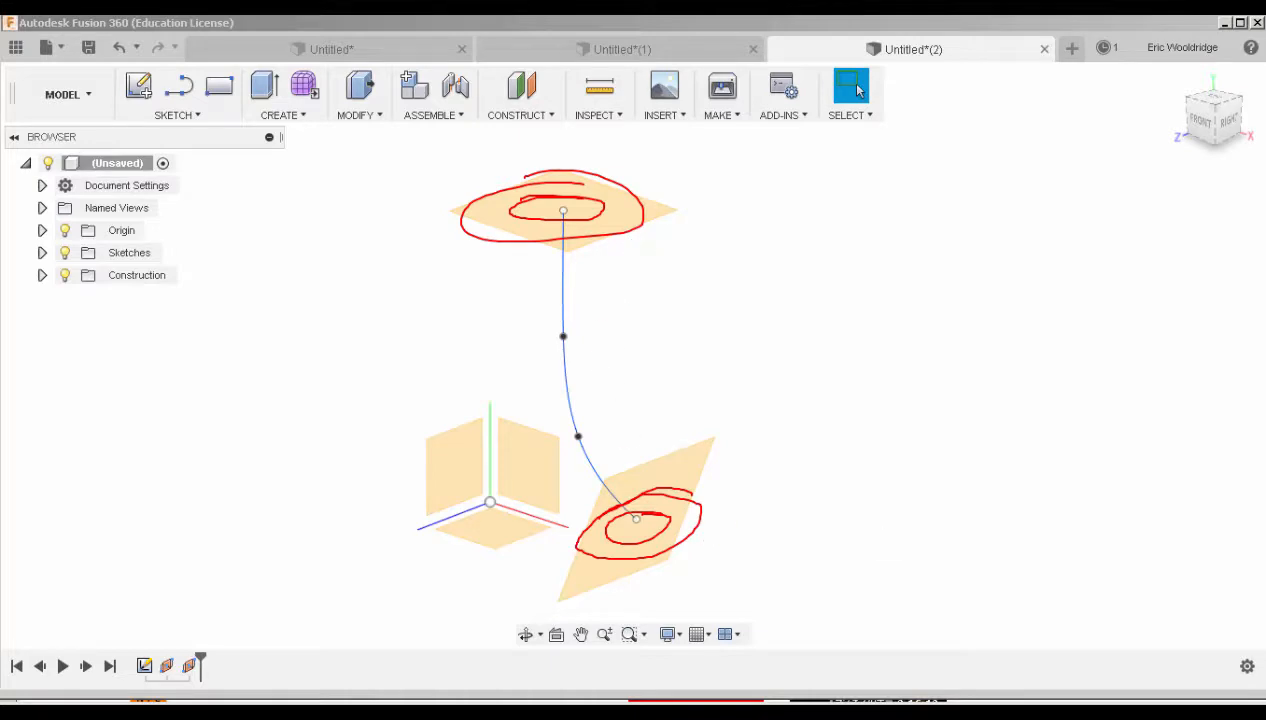
- Sketch two concentric circles on the upper path plane, centred on the spline's upper endpoint, and finish the sketch
{"action": "left_click", "coordinate": [138, 85]}
{"action": "left_click", "coordinate": [636, 207]}
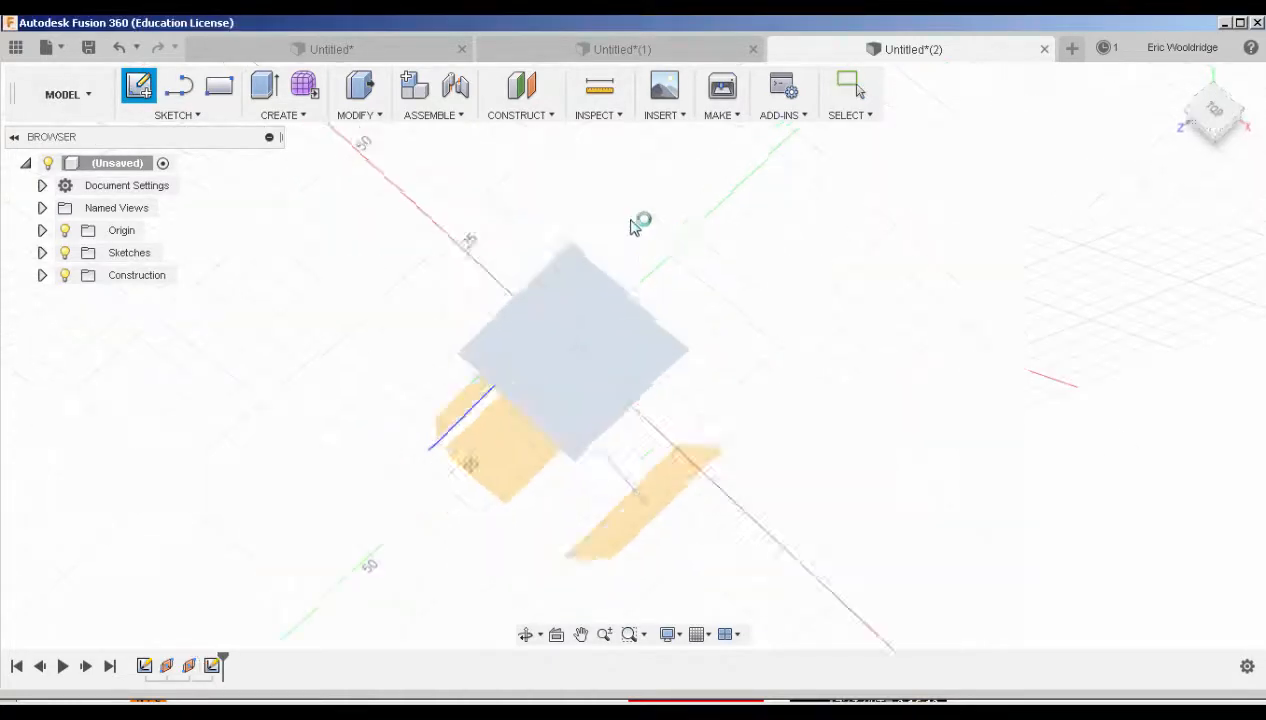
{"action": "mouse_move", "coordinate": [623, 355]}
{"action": "middle_mouse_down", "text": "shift"}
{"action": "mouse_move", "coordinate": [673, 291]}
{"action": "mouse_move", "coordinate": [650, 237]}
{"action": "mouse_move", "coordinate": [678, 294]}
{"action": "mouse_move", "coordinate": [607, 283]}
{"action": "middle_mouse_up", "text": "shift"}
{"action": "key", "text": "c"}
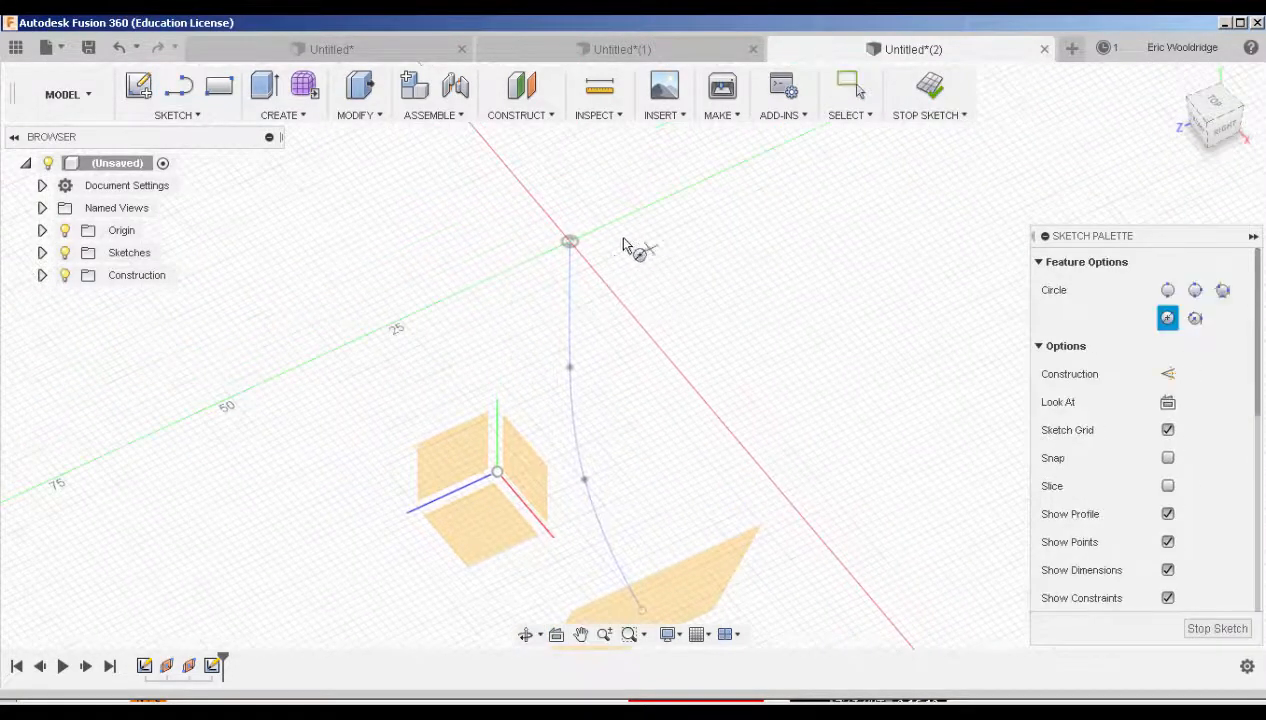
{"action": "left_click", "coordinate": [569, 241]}
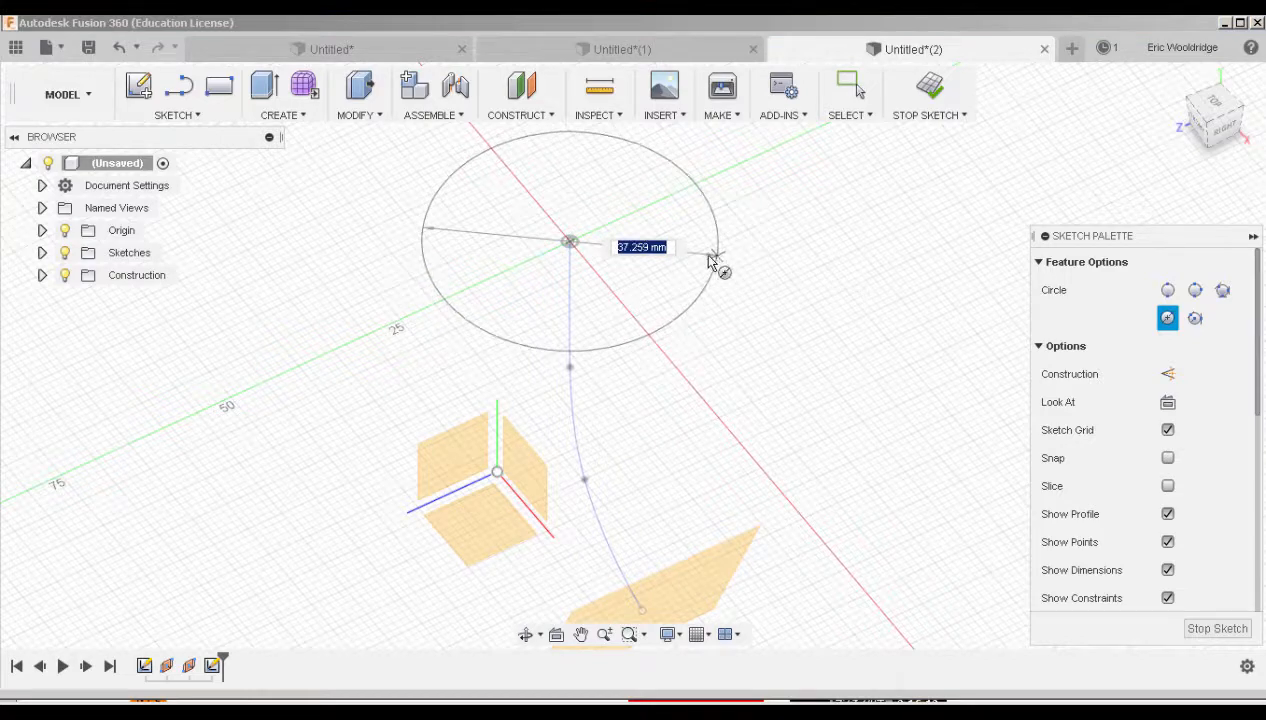
{"action": "left_click", "coordinate": [687, 258]}
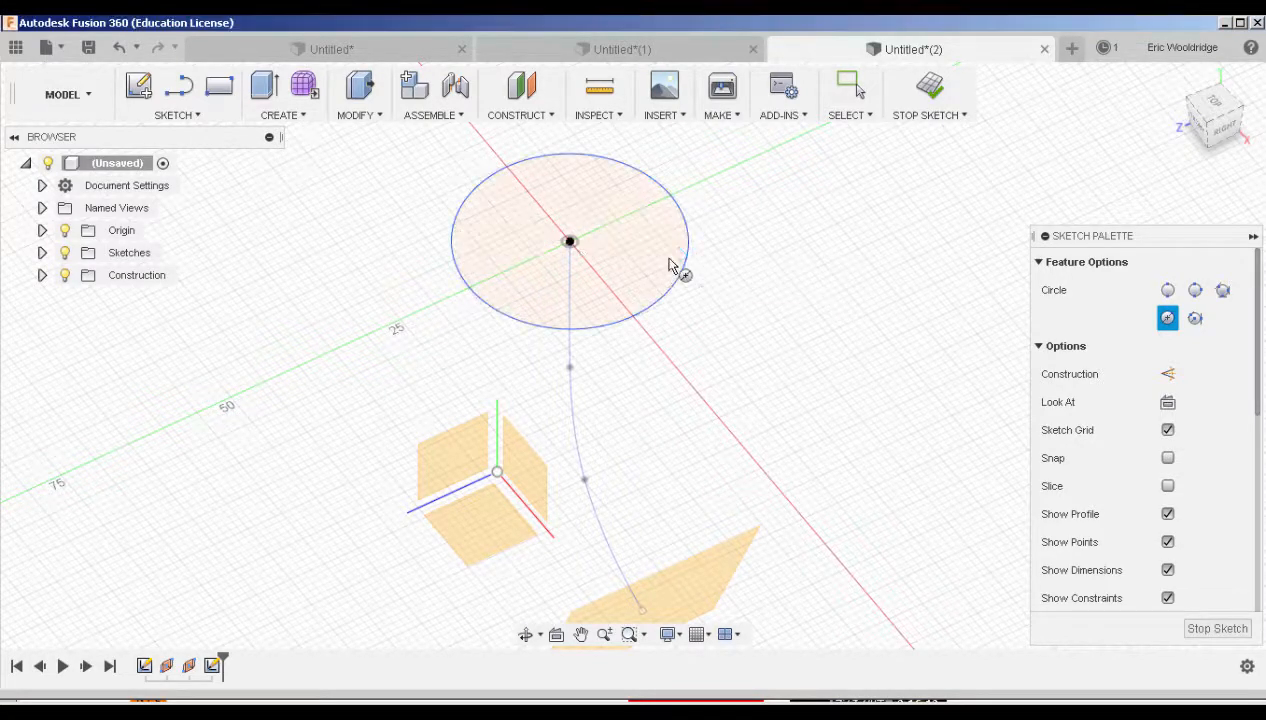
{"action": "left_click", "coordinate": [569, 241]}
{"action": "left_click", "coordinate": [665, 260]}
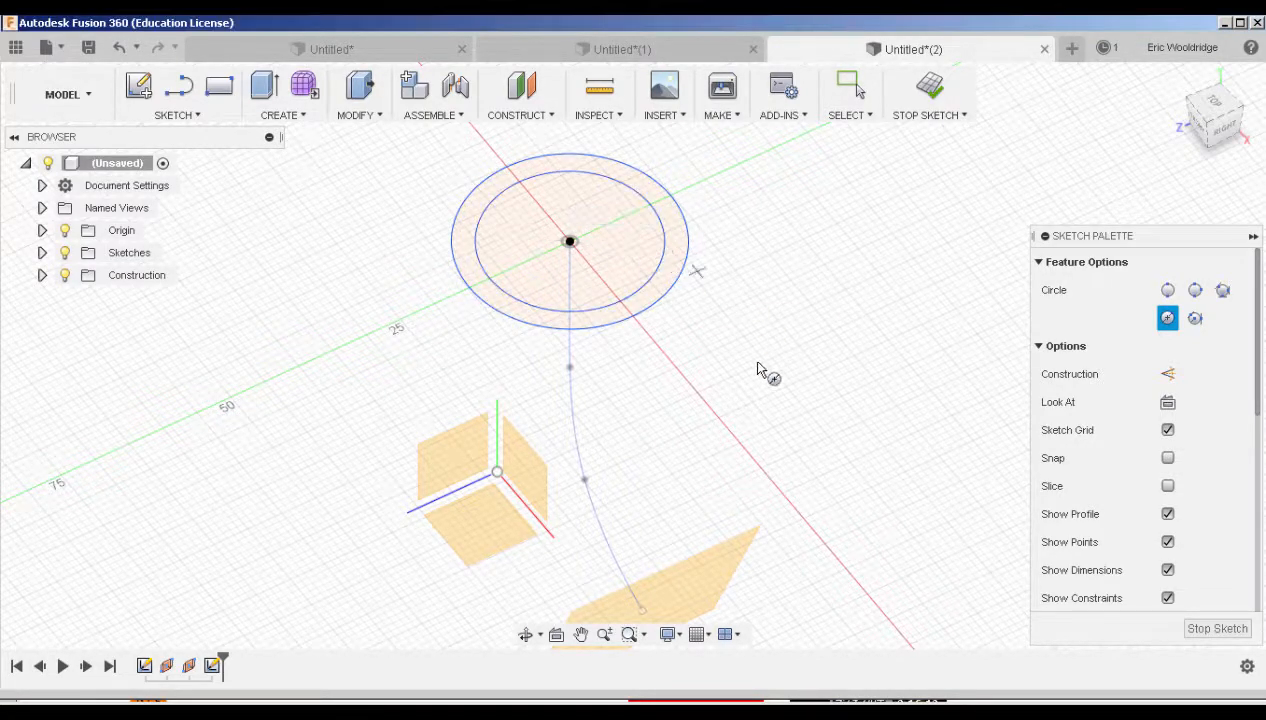
{"action": "middle_click_drag", "start_coordinate": [763, 370], "coordinate": [745, 300]}
{"action": "left_click", "coordinate": [938, 92]}
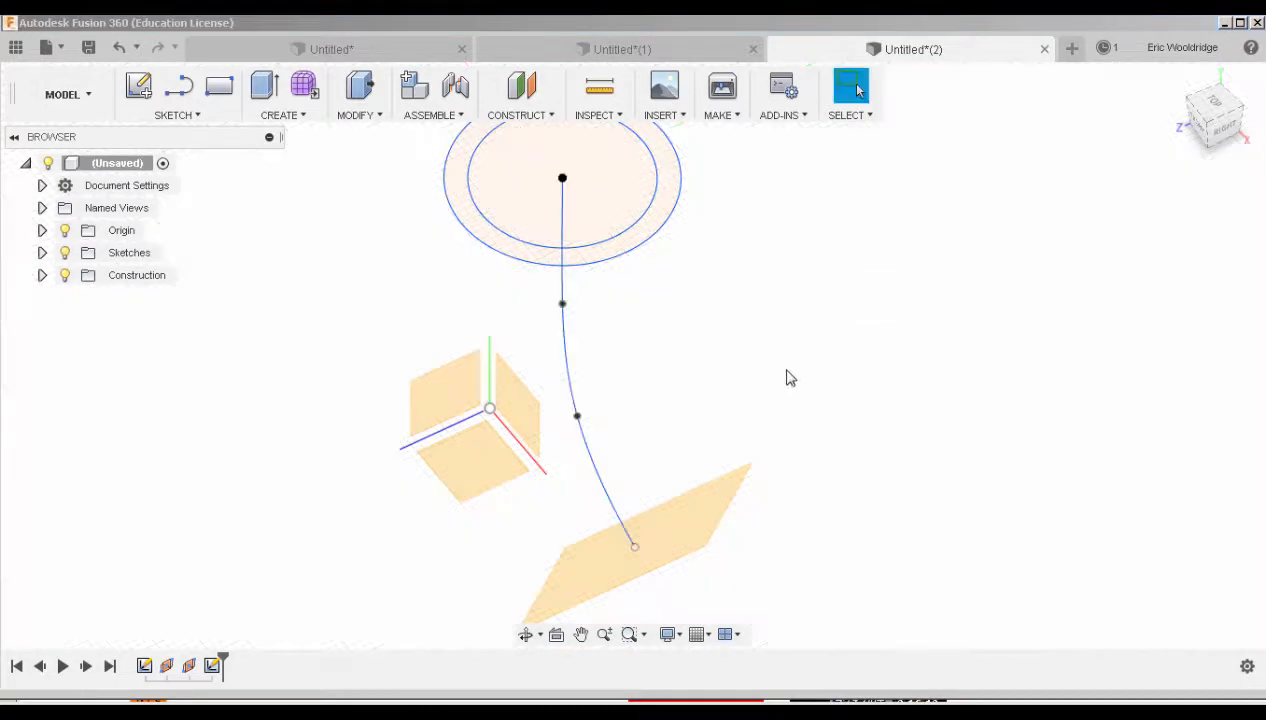
- Start a sketch on the construction plane at the spline's lower end
{"action": "mouse_move", "coordinate": [754, 396]}
{"action": "middle_mouse_down", "text": "shift"}
{"action": "mouse_move", "coordinate": [769, 328]}
{"action": "mouse_move", "coordinate": [765, 393]}
{"action": "middle_mouse_up", "text": "shift"}
{"action": "scroll", "coordinate": [764, 387], "scroll_direction": "down", "scroll_amount": 2}
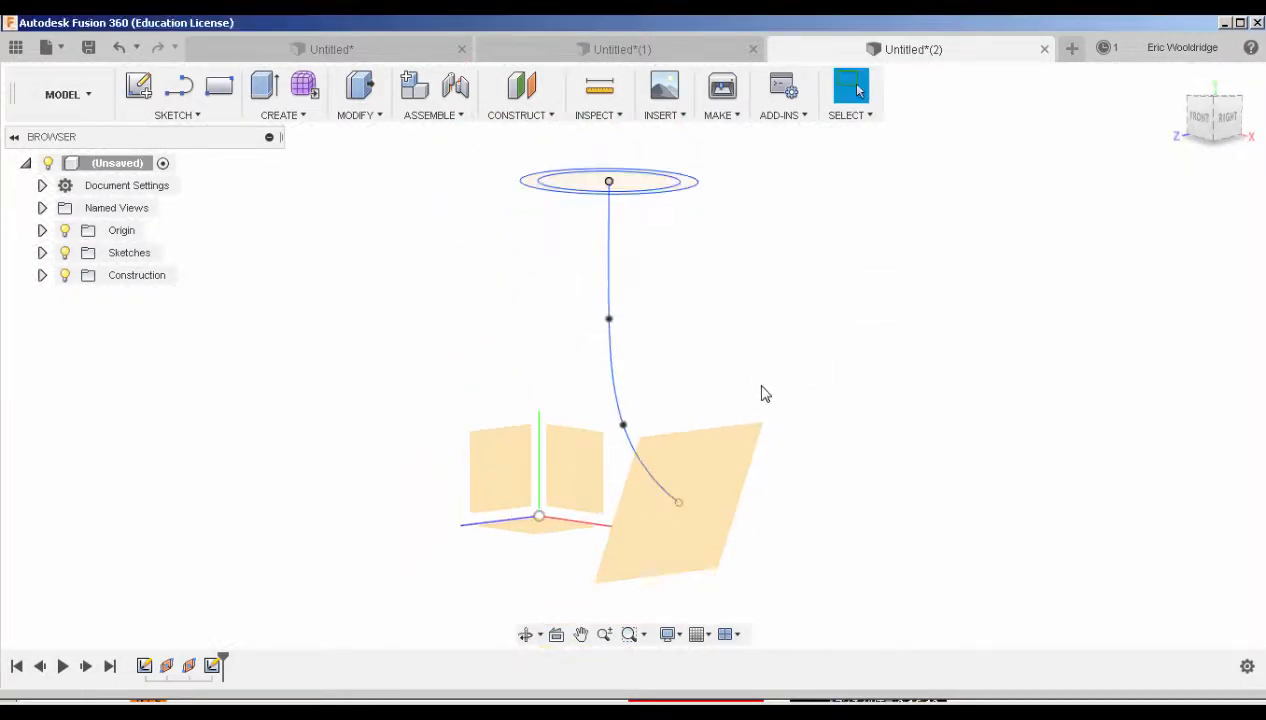
{"action": "left_click", "coordinate": [139, 86]}
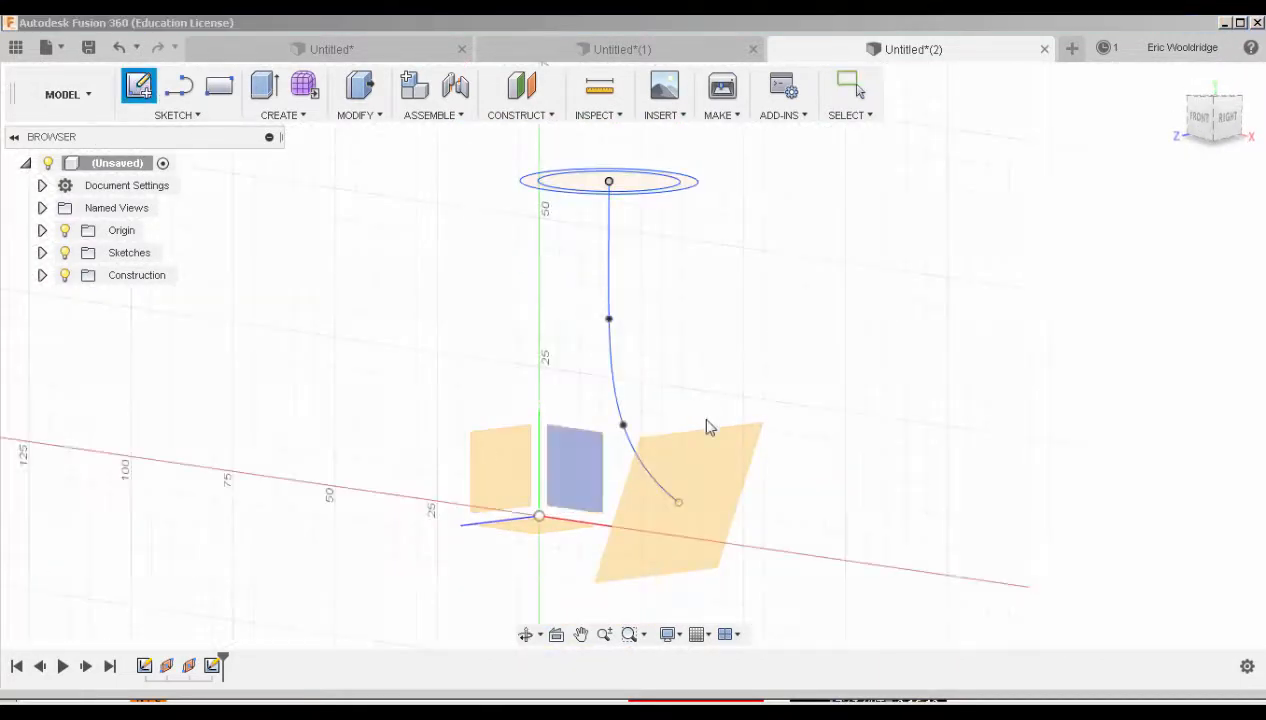
{"action": "left_click", "coordinate": [707, 462]}
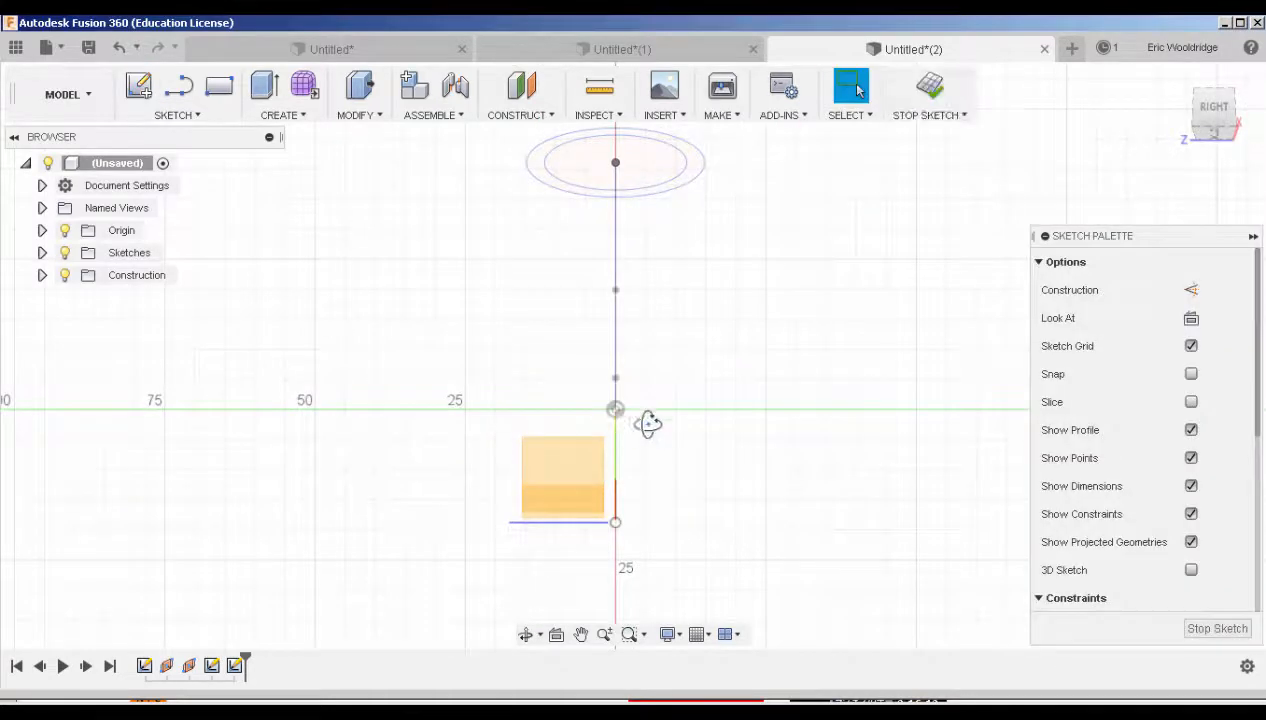
{"action": "middle_click_drag", "start_coordinate": [647, 424], "coordinate": [672, 453], "text": "shift"}
{"action": "scroll", "coordinate": [672, 453], "scroll_direction": "up", "scroll_amount": 3}
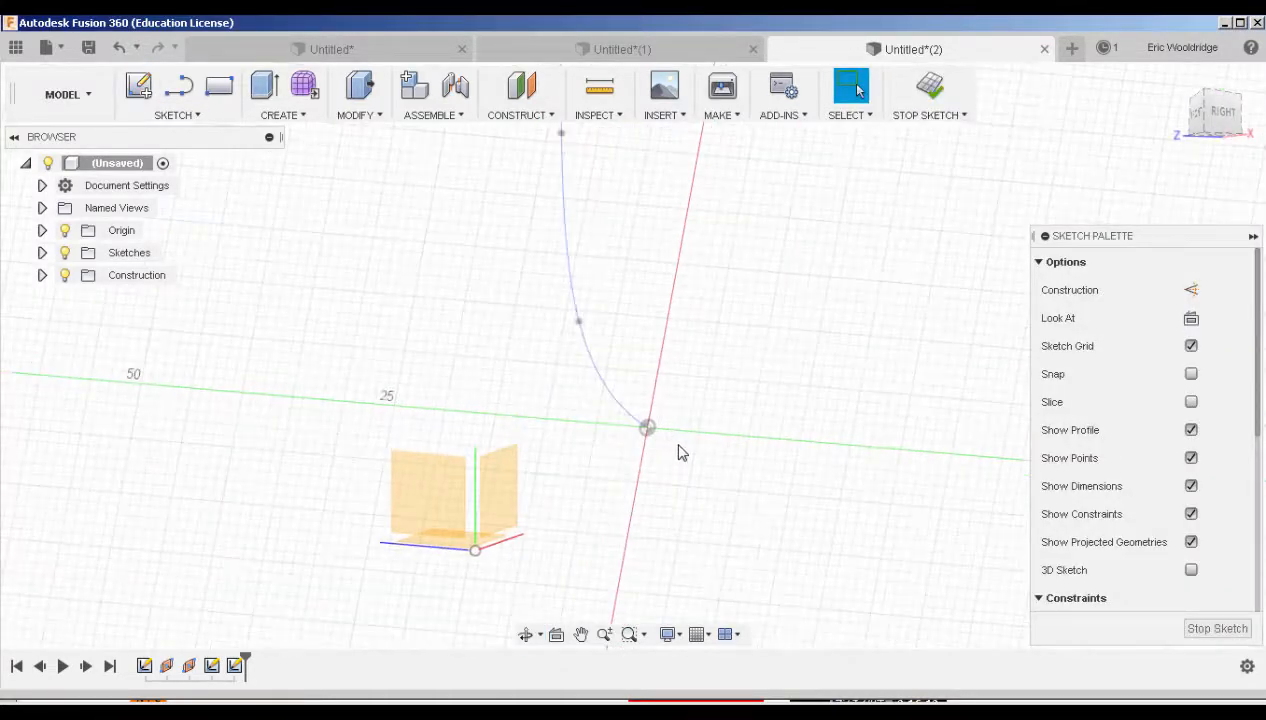
- Draw the outer ellipse of the lower profile, centred on the spline's lower endpoint
{"action": "left_click", "coordinate": [182, 117]}
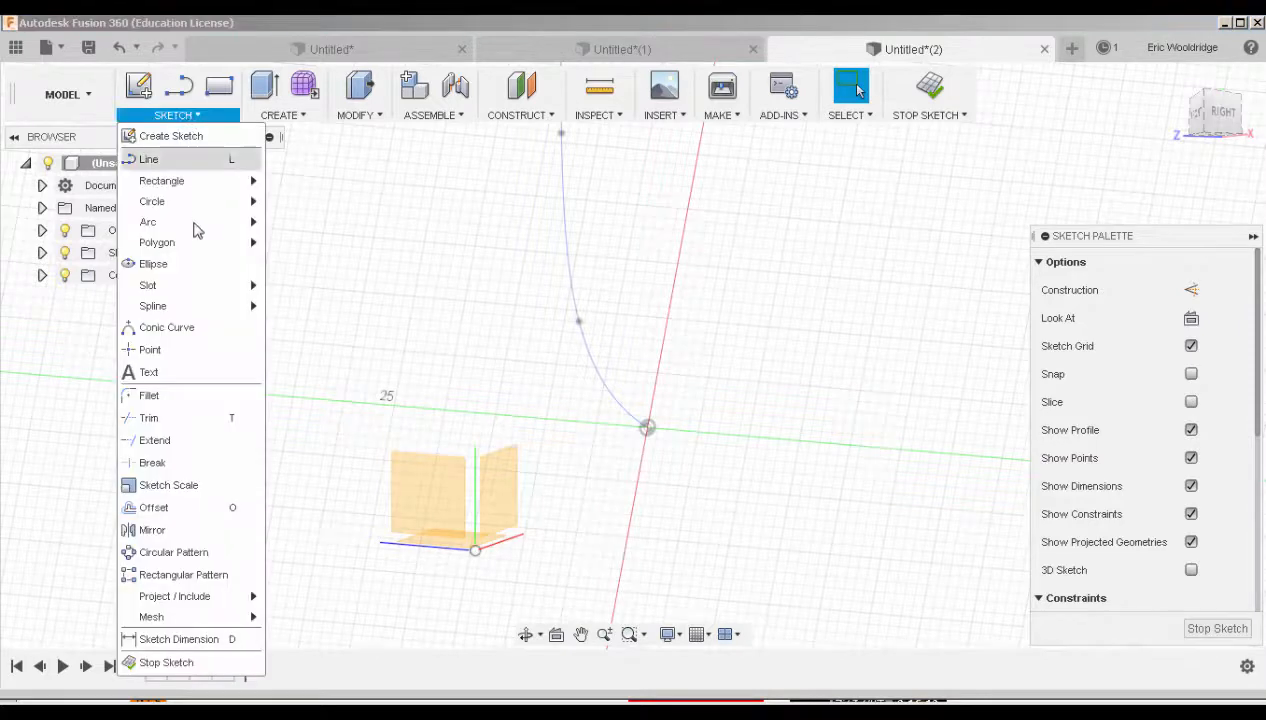
{"action": "mouse_move", "coordinate": [180, 311]}
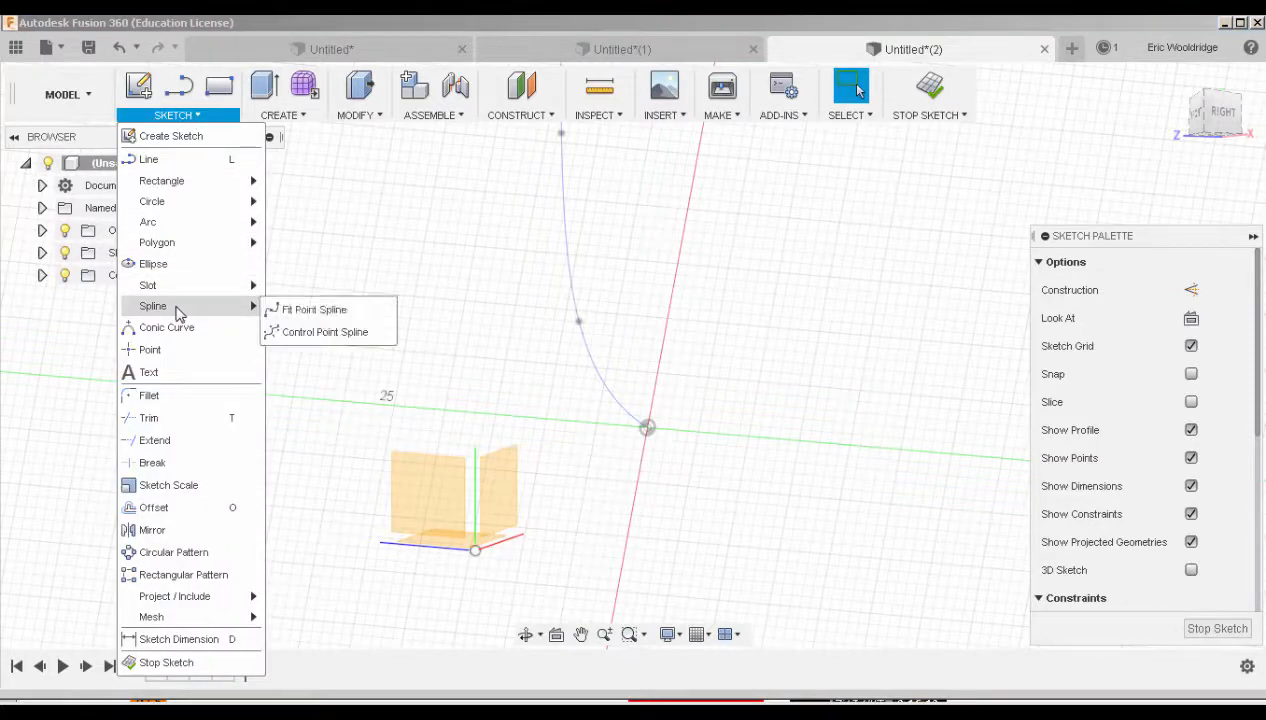
{"action": "left_click", "coordinate": [648, 430]}
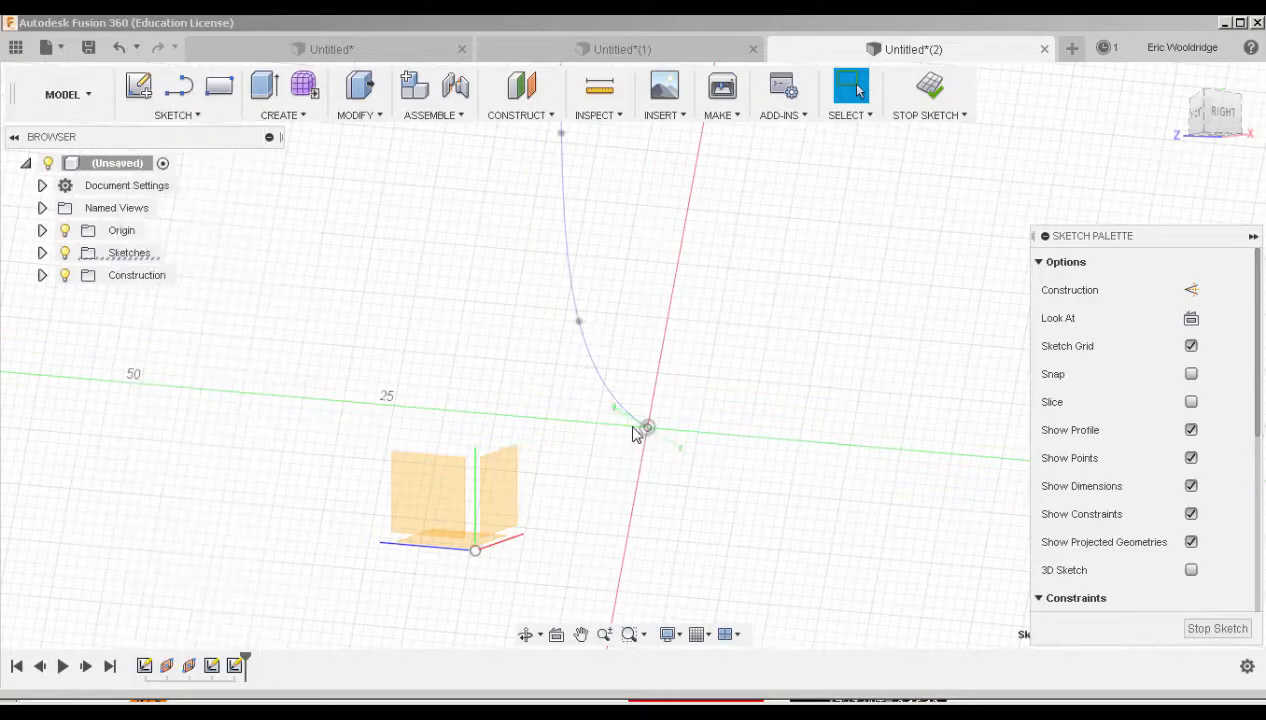
{"action": "left_click", "coordinate": [168, 117]}
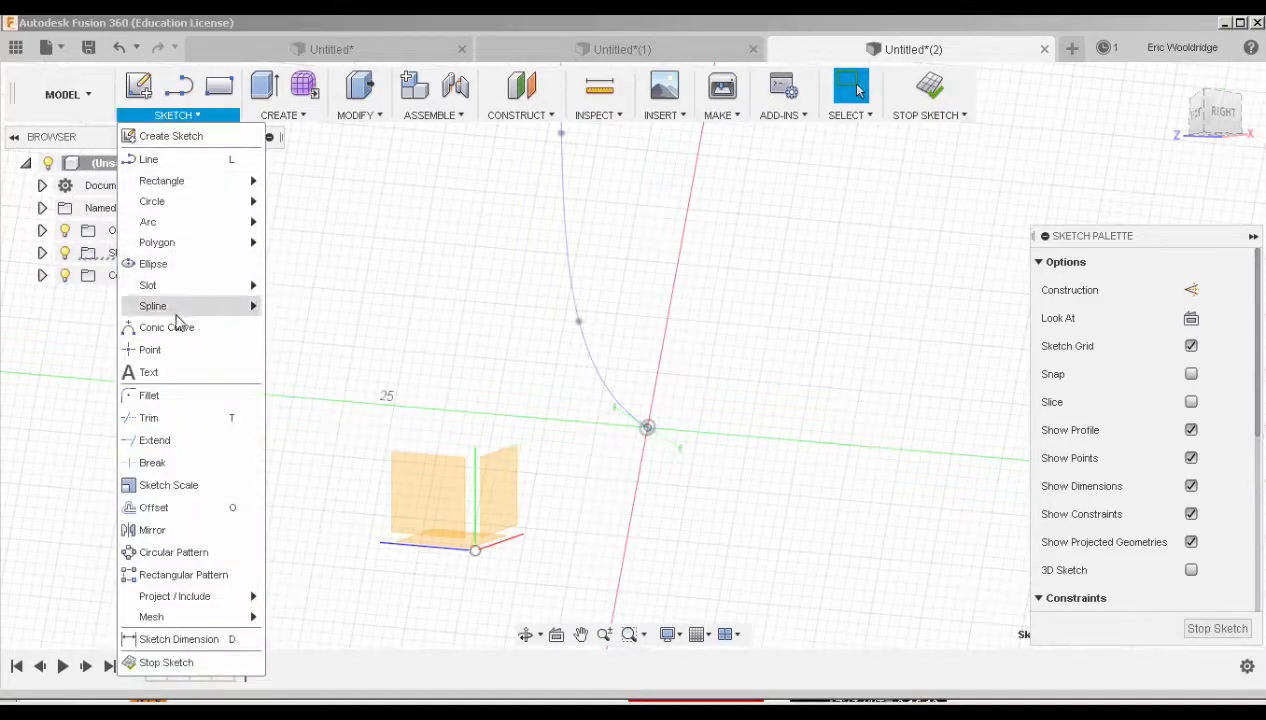
{"action": "left_click", "coordinate": [166, 266]}
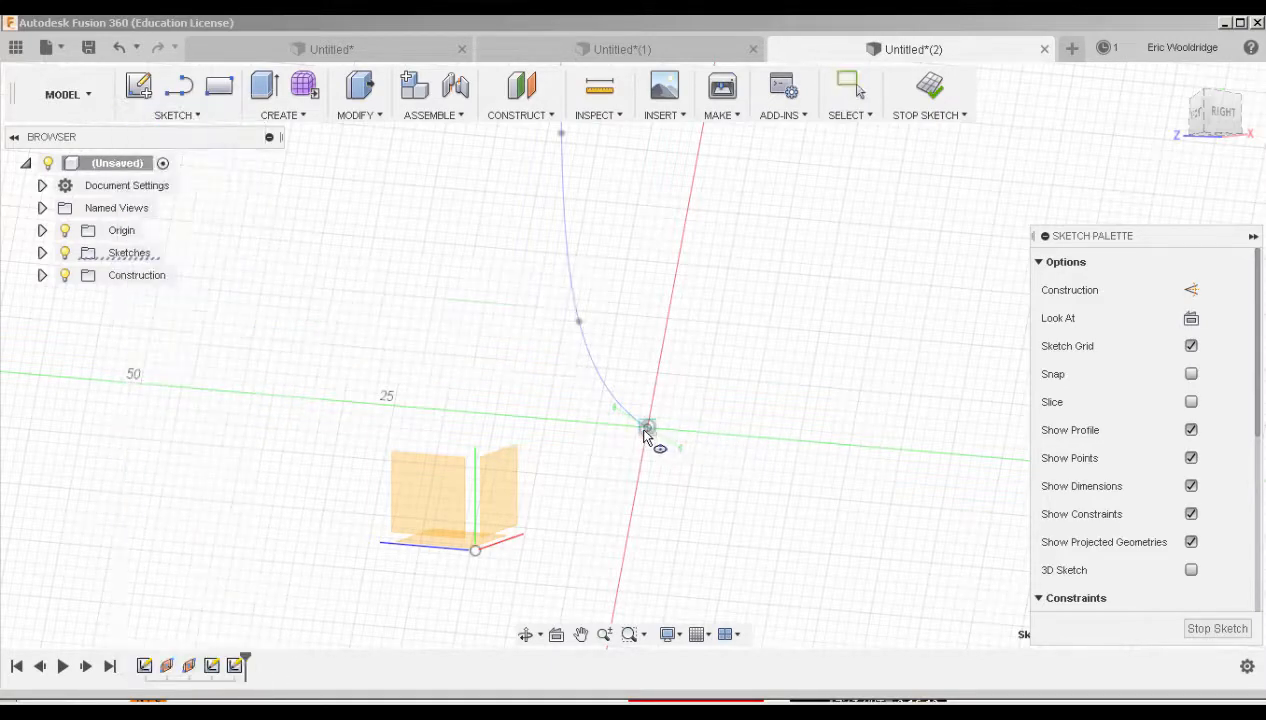
{"action": "left_click", "coordinate": [647, 428]}
{"action": "left_click", "coordinate": [756, 436]}
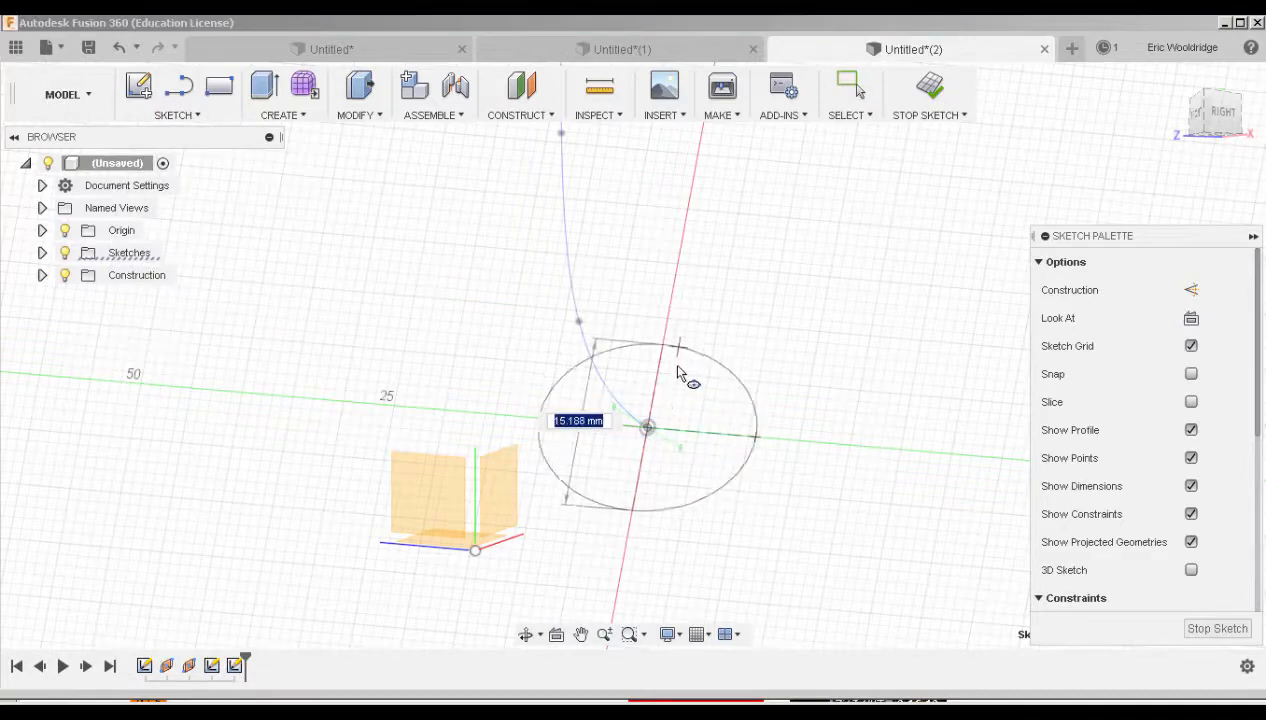
{"action": "left_click", "coordinate": [678, 375]}
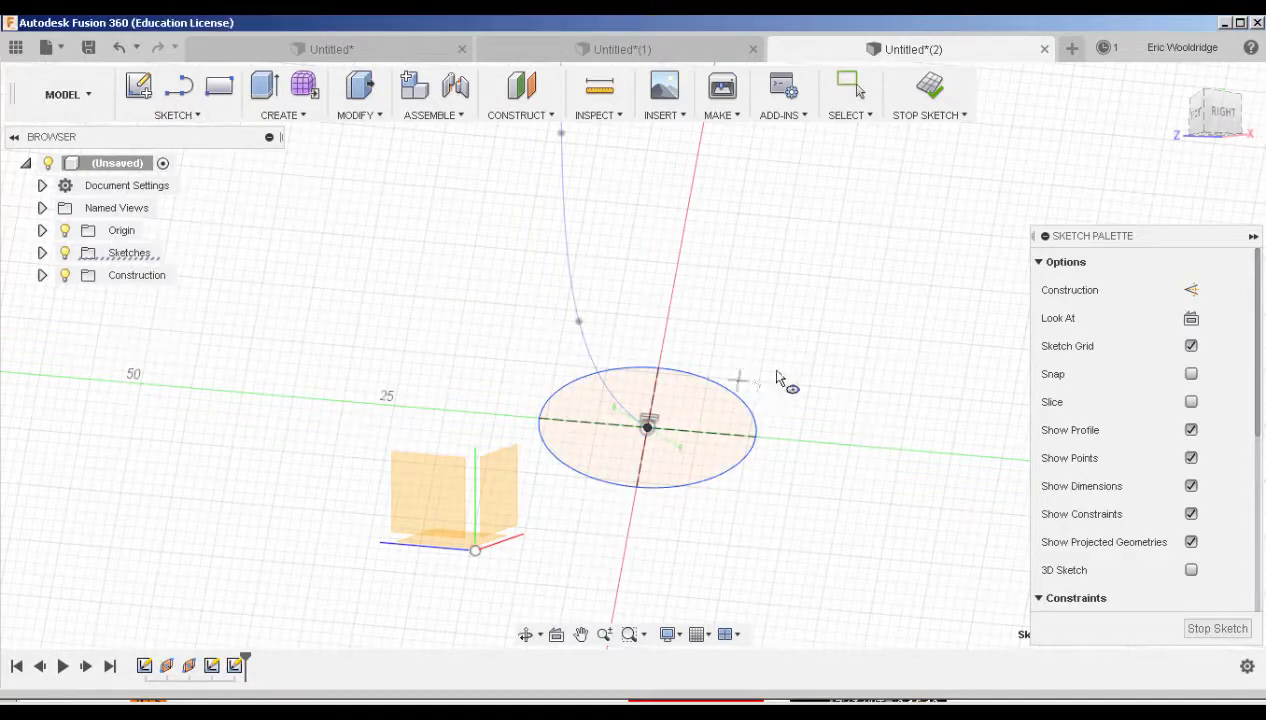
- Draw a smaller concentric ellipse inside the outer one, centred on the same endpoint, and finish the sketch
{"action": "left_click", "coordinate": [648, 430]}
{"action": "left_click", "coordinate": [738, 438]}
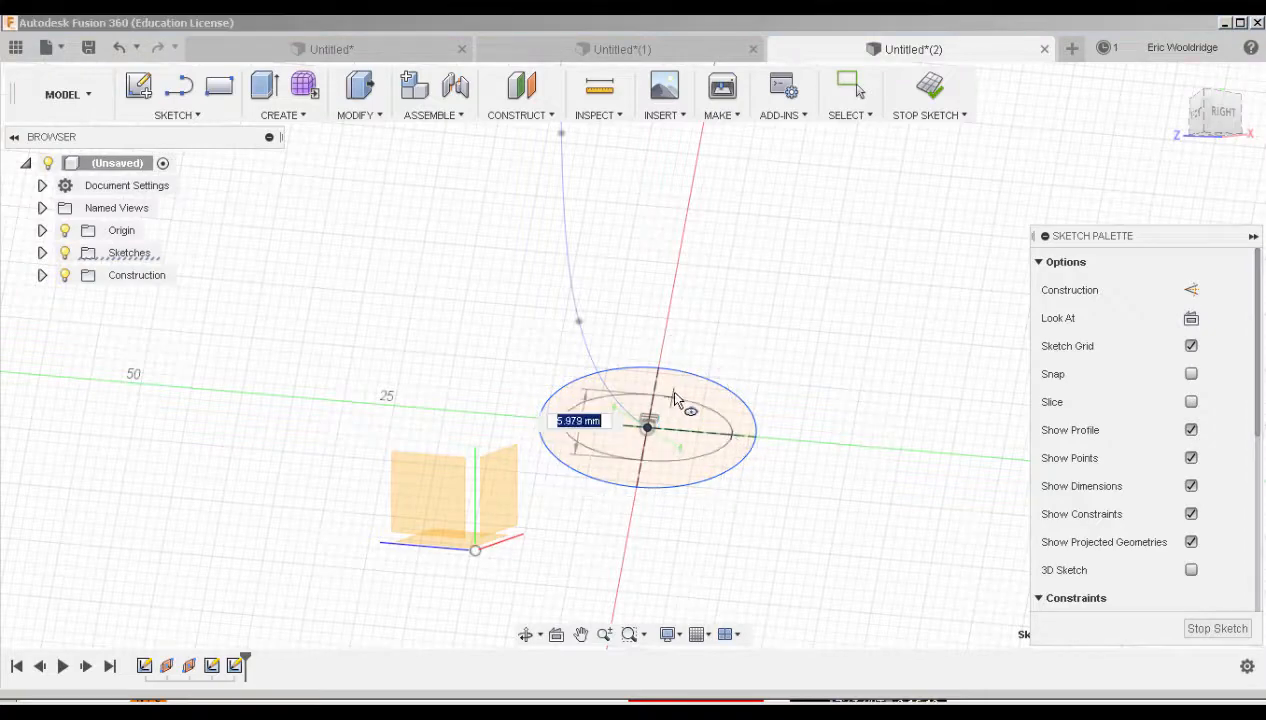
{"action": "left_click", "coordinate": [678, 393]}
{"action": "left_click", "coordinate": [930, 95]}
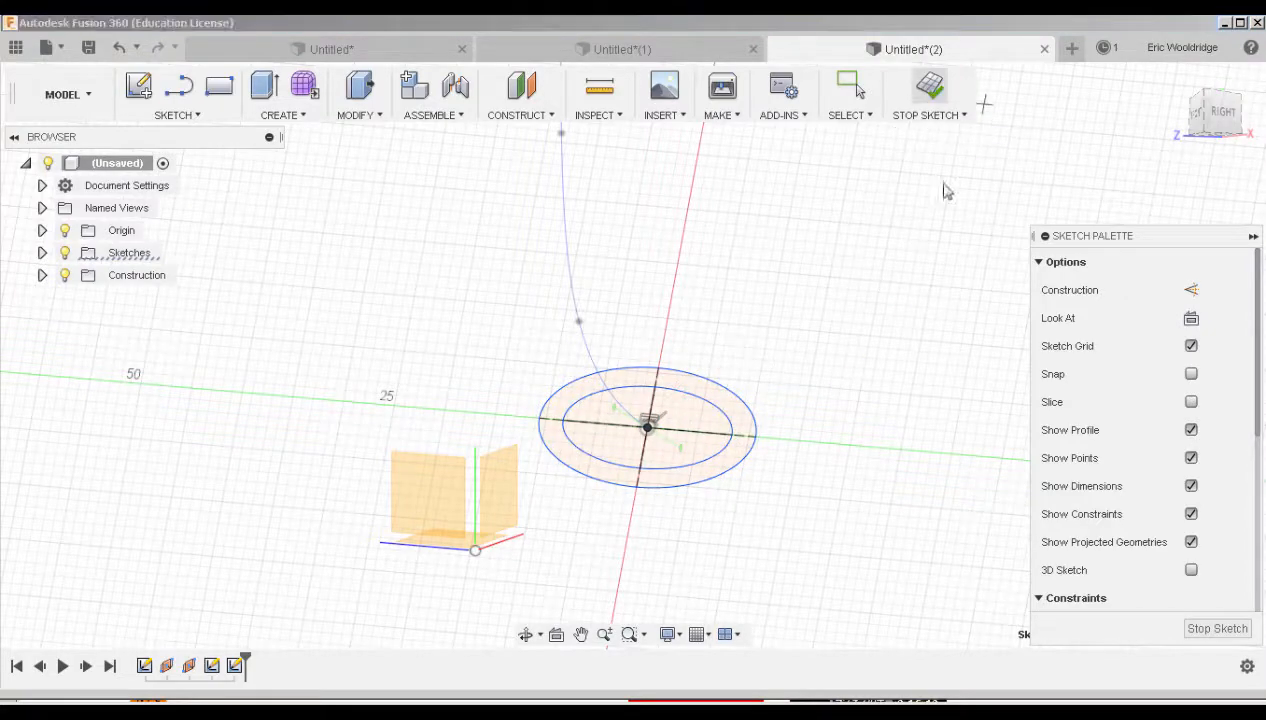
{"action": "middle_click_drag", "start_coordinate": [786, 359], "coordinate": [818, 405], "text": "shift"}
{"action": "scroll", "coordinate": [818, 405], "scroll_direction": "down", "scroll_amount": 4}
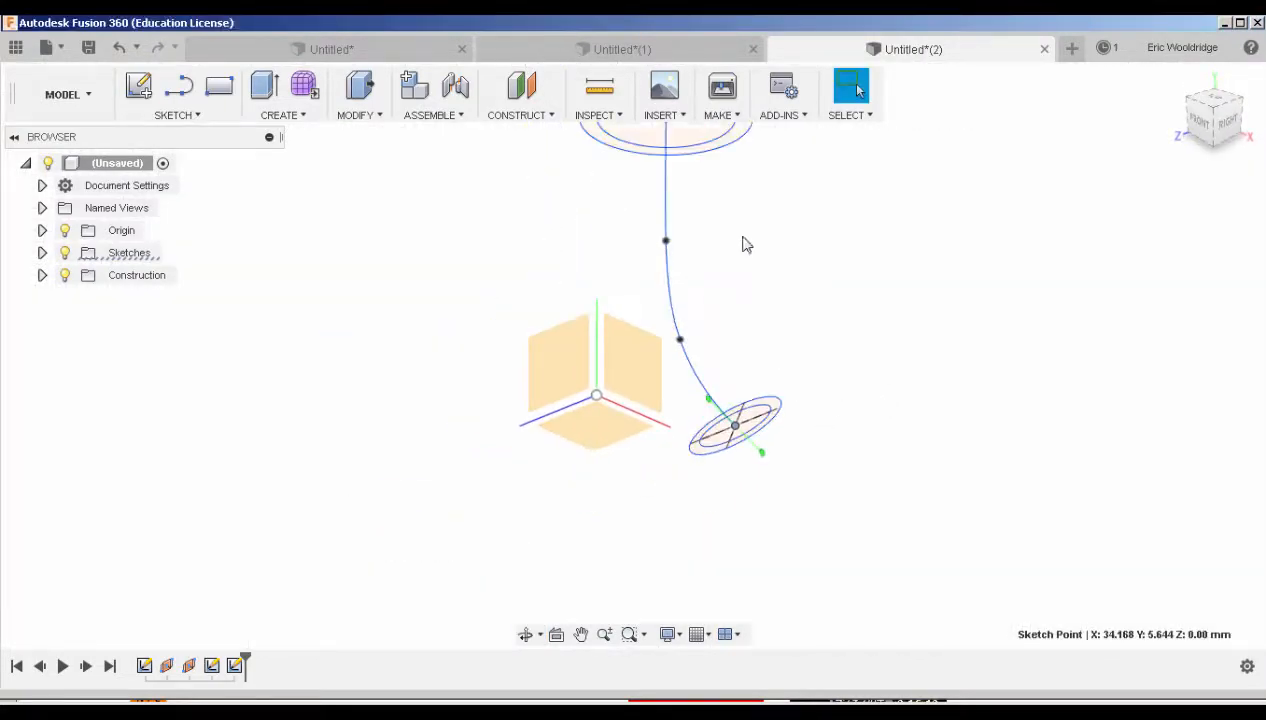
{"action": "middle_click_drag", "start_coordinate": [743, 243], "coordinate": [688, 404]}
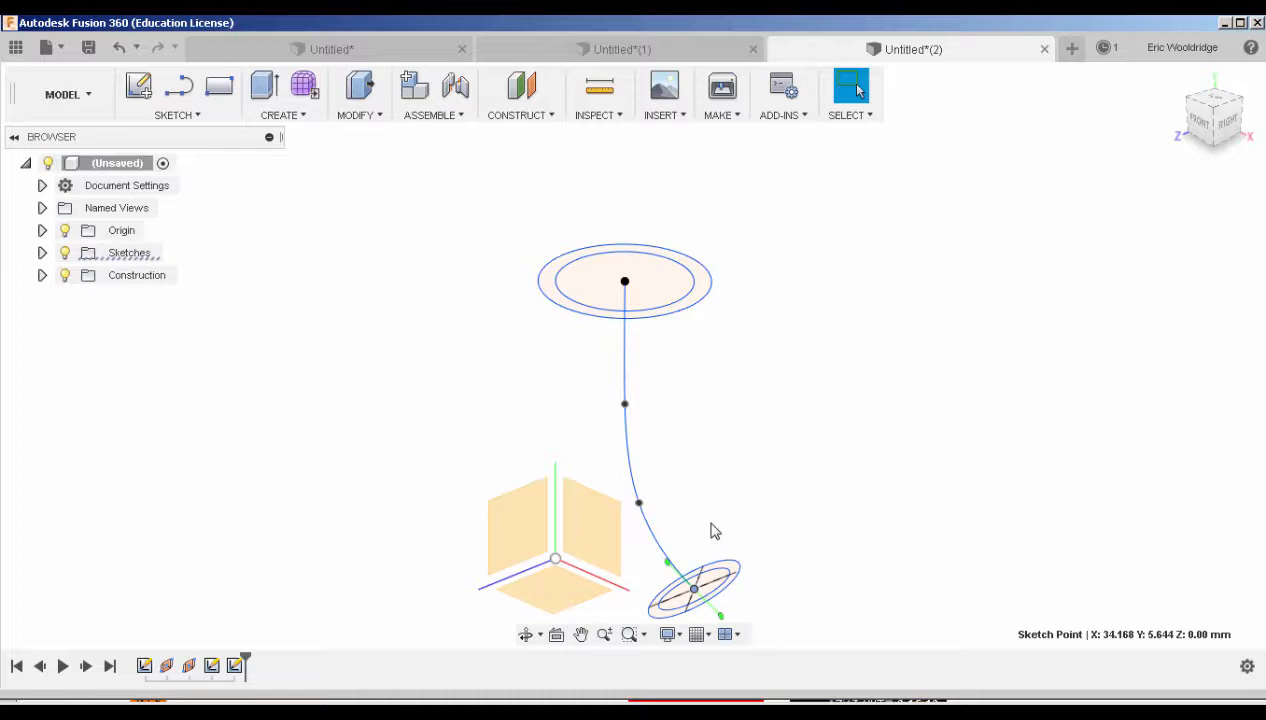
{"action": "middle_click_drag", "start_coordinate": [708, 506], "coordinate": [700, 484]}
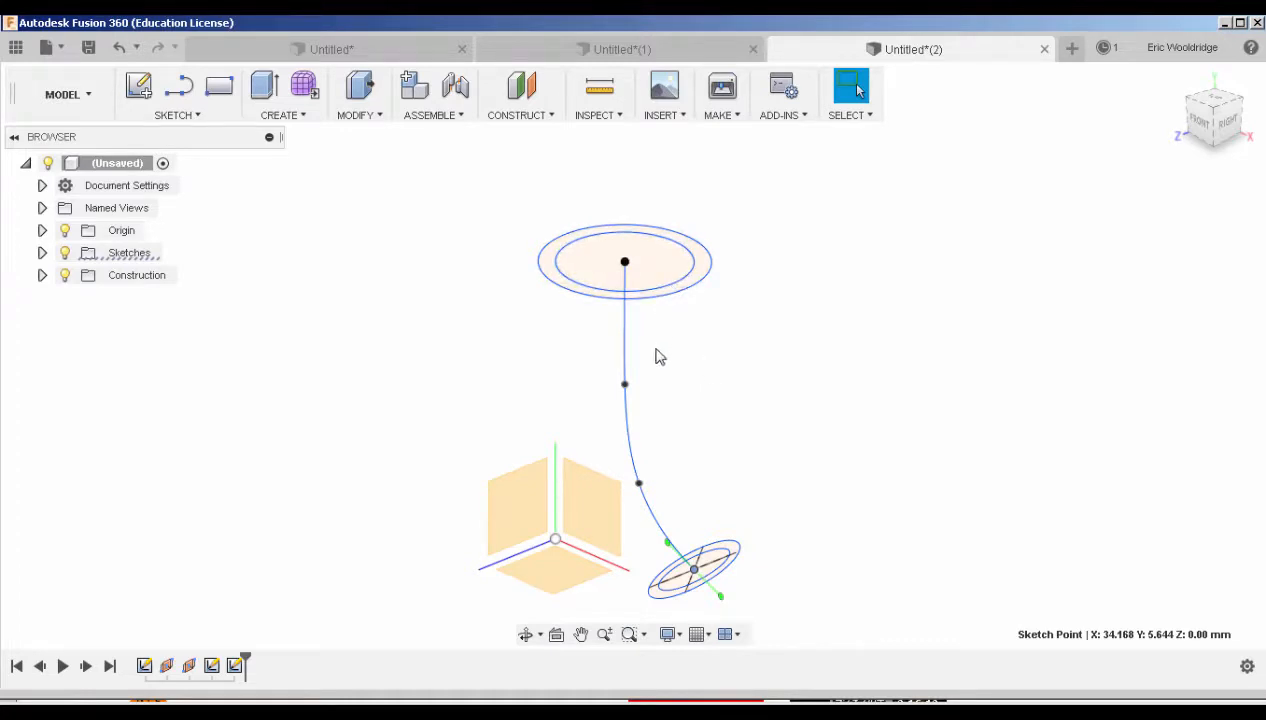
{"action": "middle_click_drag", "start_coordinate": [727, 349], "coordinate": [735, 335]}
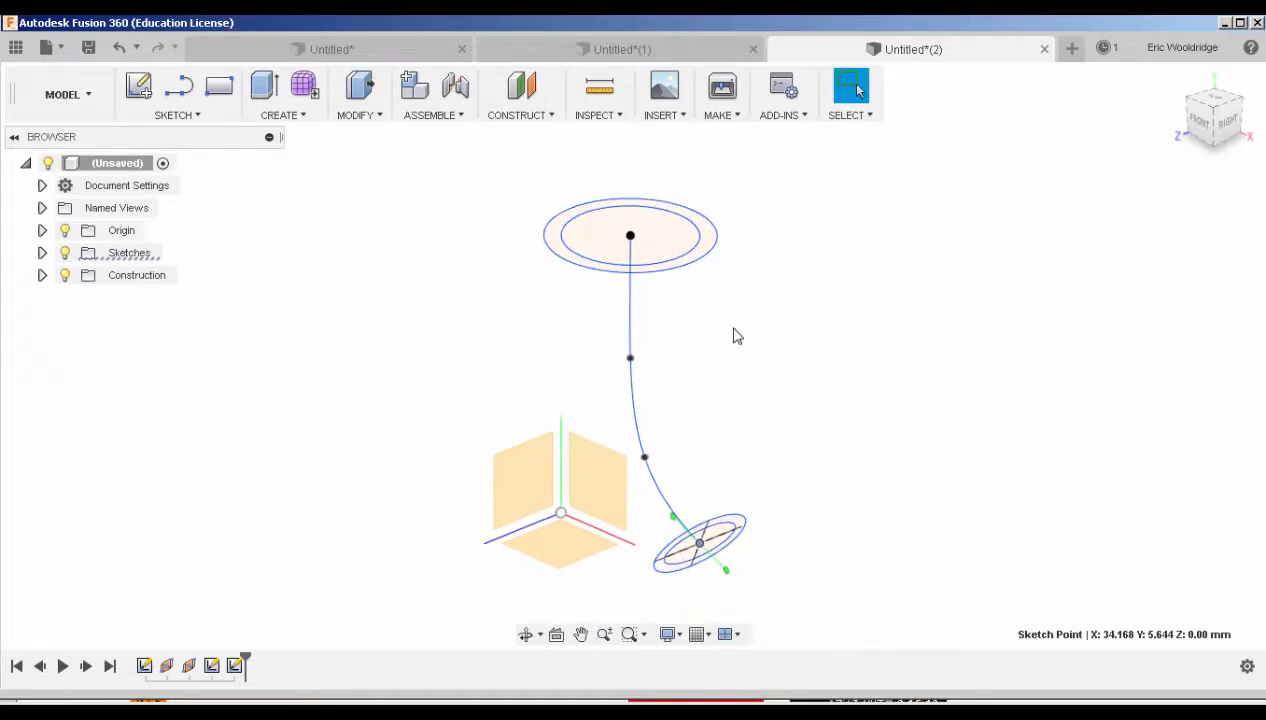
{"action": "middle_click_drag", "start_coordinate": [653, 405], "coordinate": [653, 414], "text": "shift"}
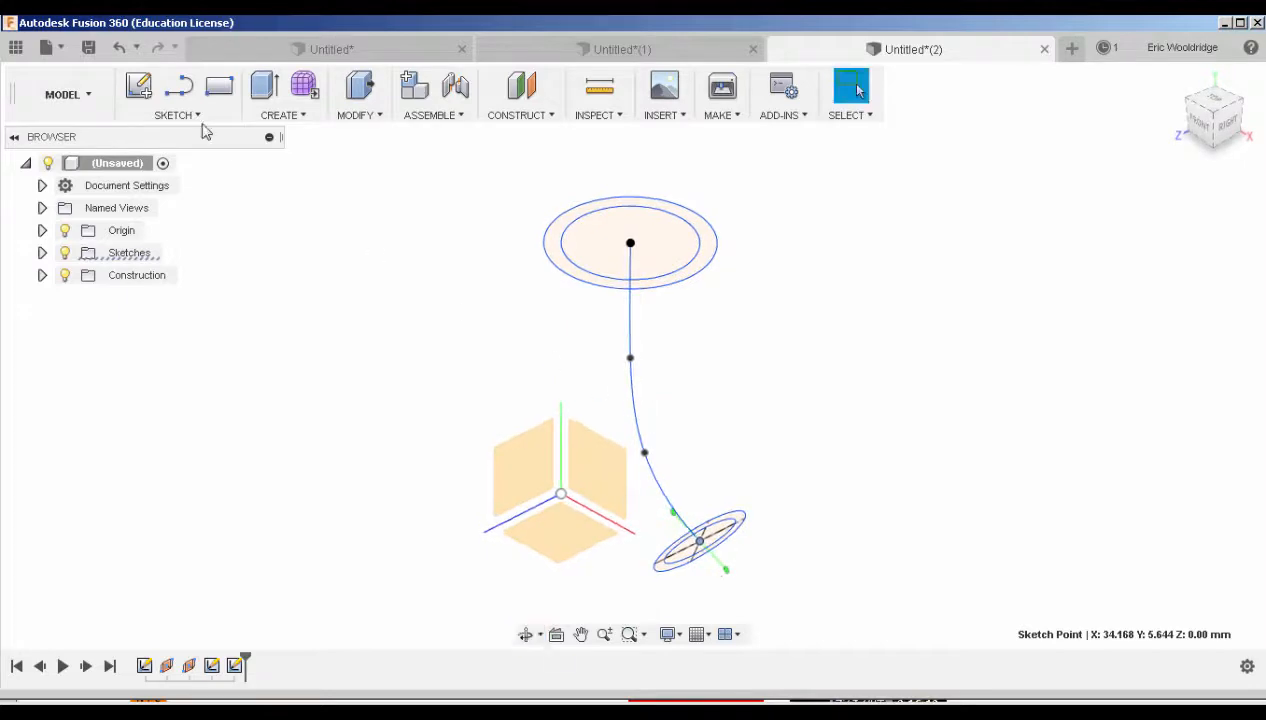
{"action": "left_click", "coordinate": [138, 89]}
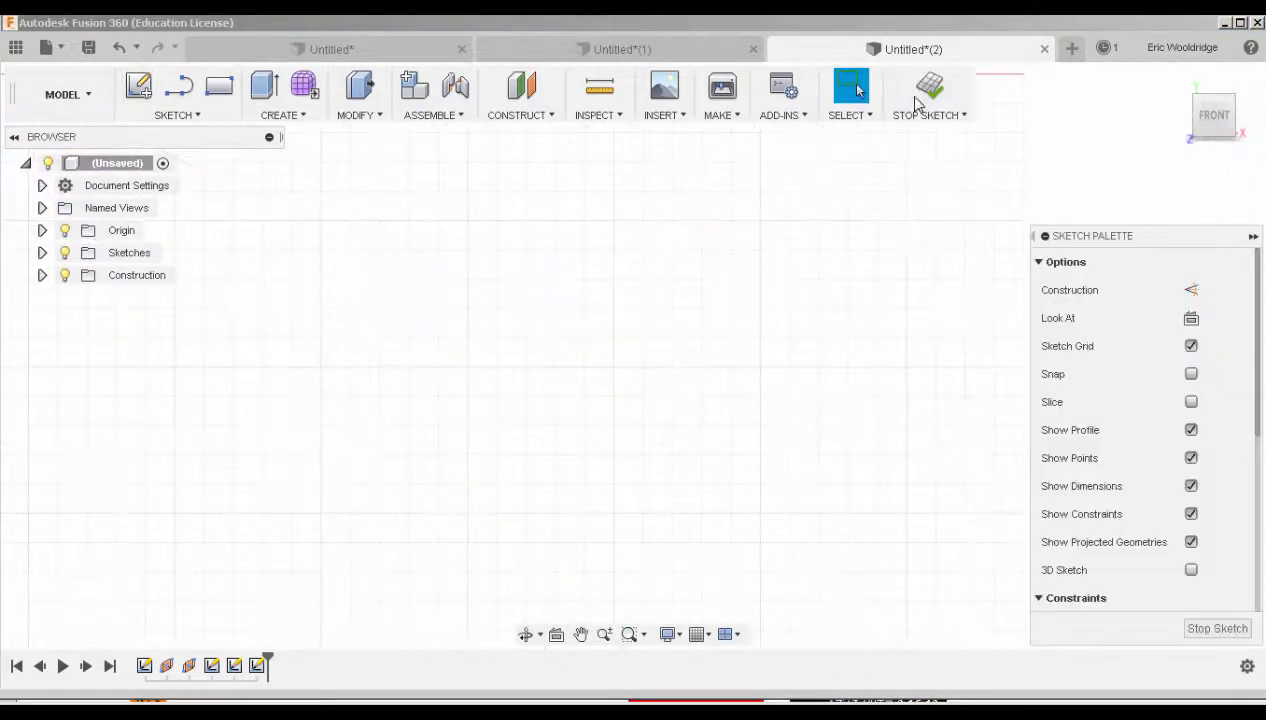
{"action": "right_click", "coordinate": [259, 667]}
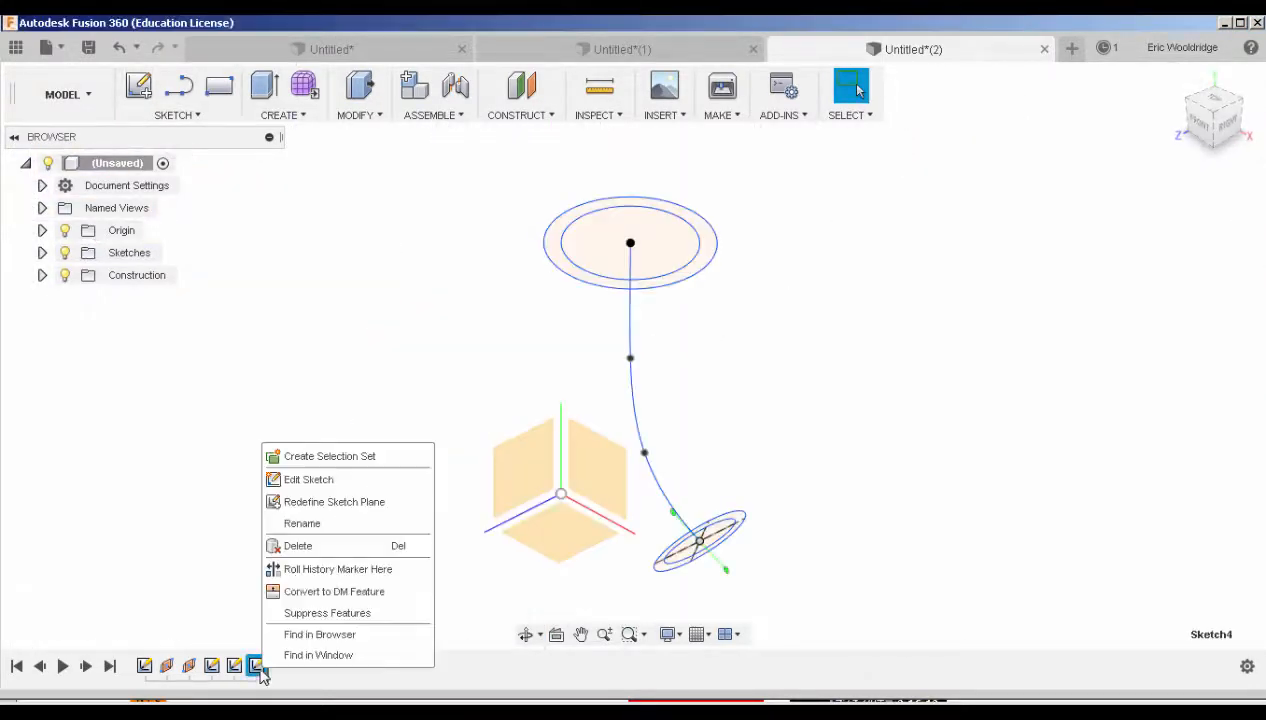
{"action": "left_click", "coordinate": [398, 546]}
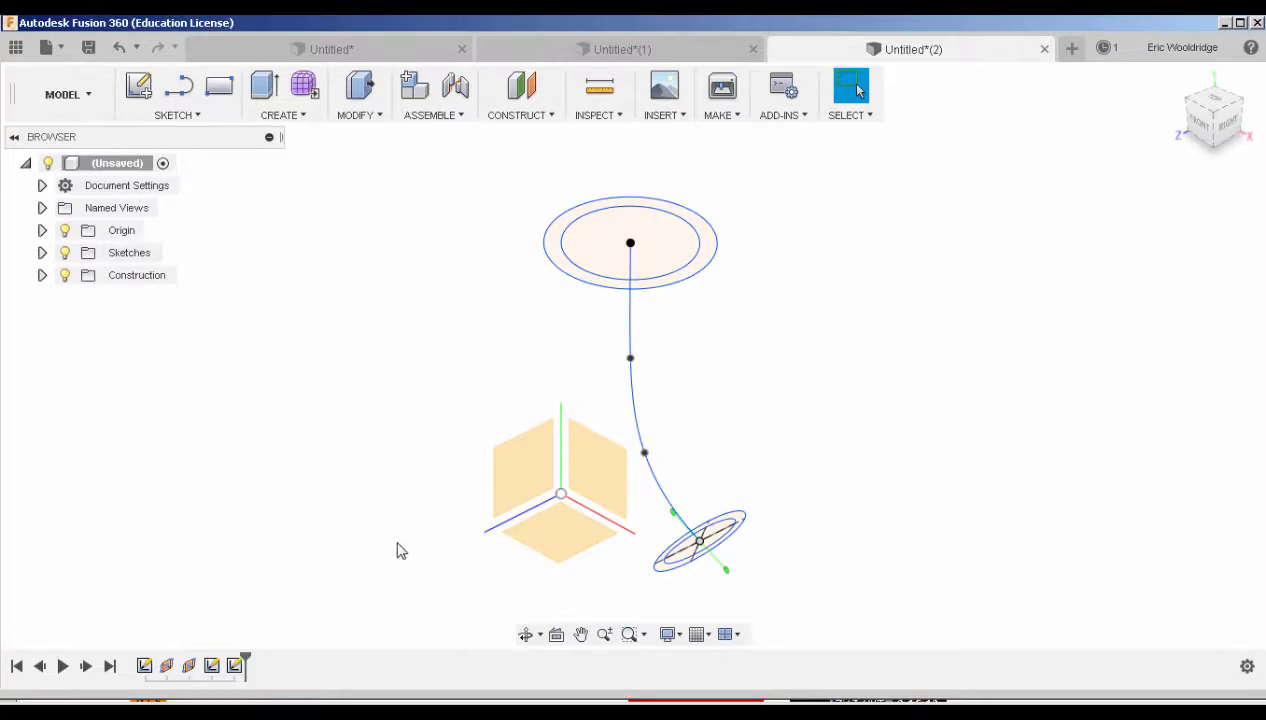
- Start a sketch on the front plane and select both upper concentric circles for projection into it
{"action": "left_click", "coordinate": [138, 86]}
{"action": "left_click", "coordinate": [576, 460]}
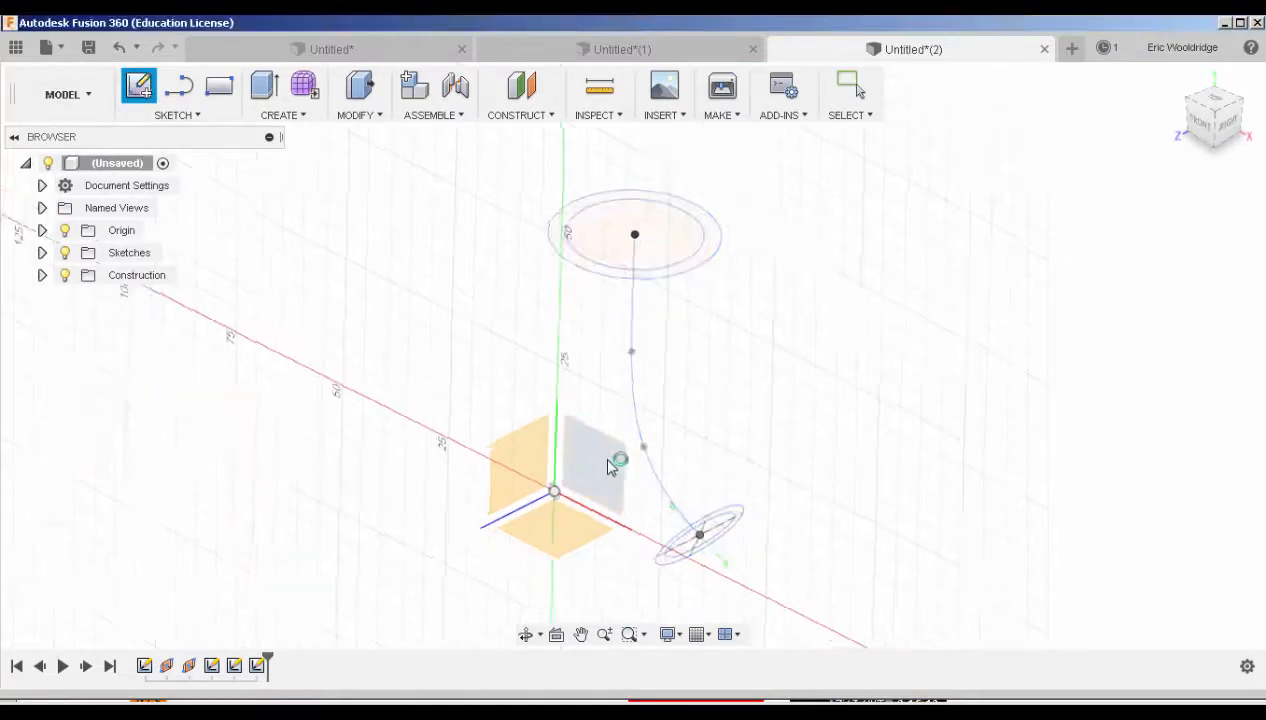
{"action": "middle_click_drag", "start_coordinate": [683, 396], "coordinate": [628, 396], "text": "shift"}
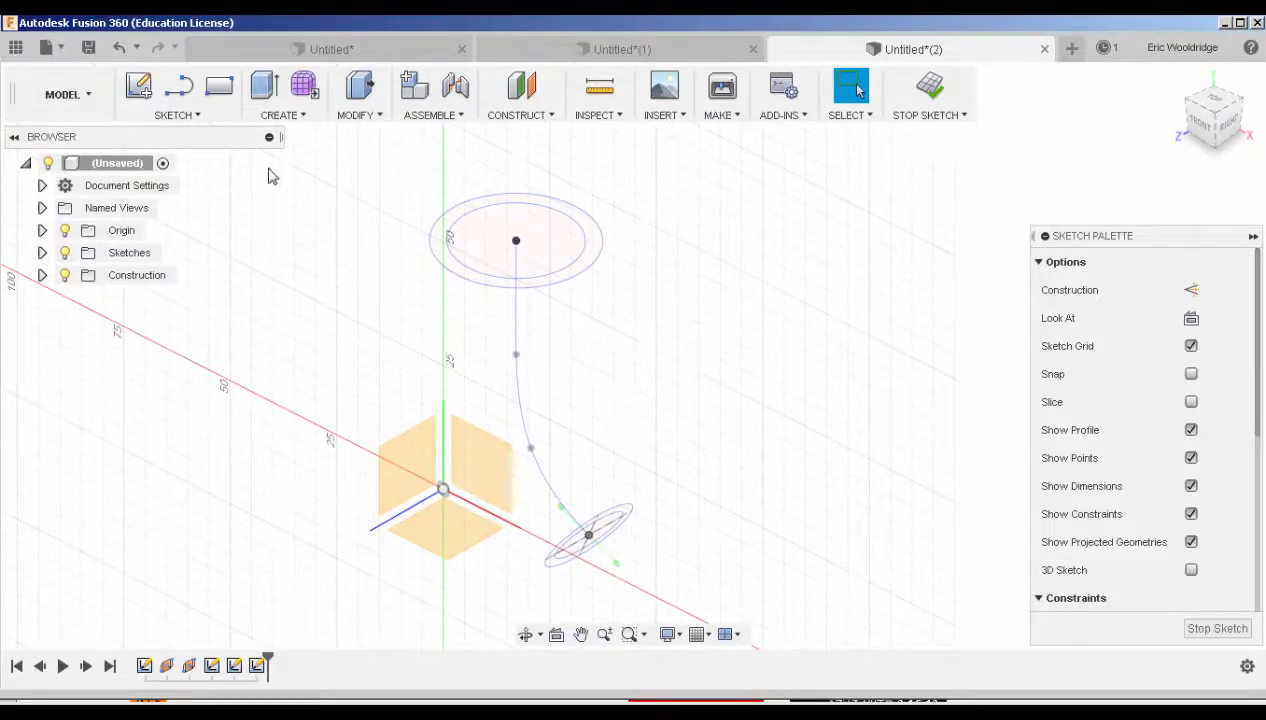
{"action": "left_click", "coordinate": [180, 115]}
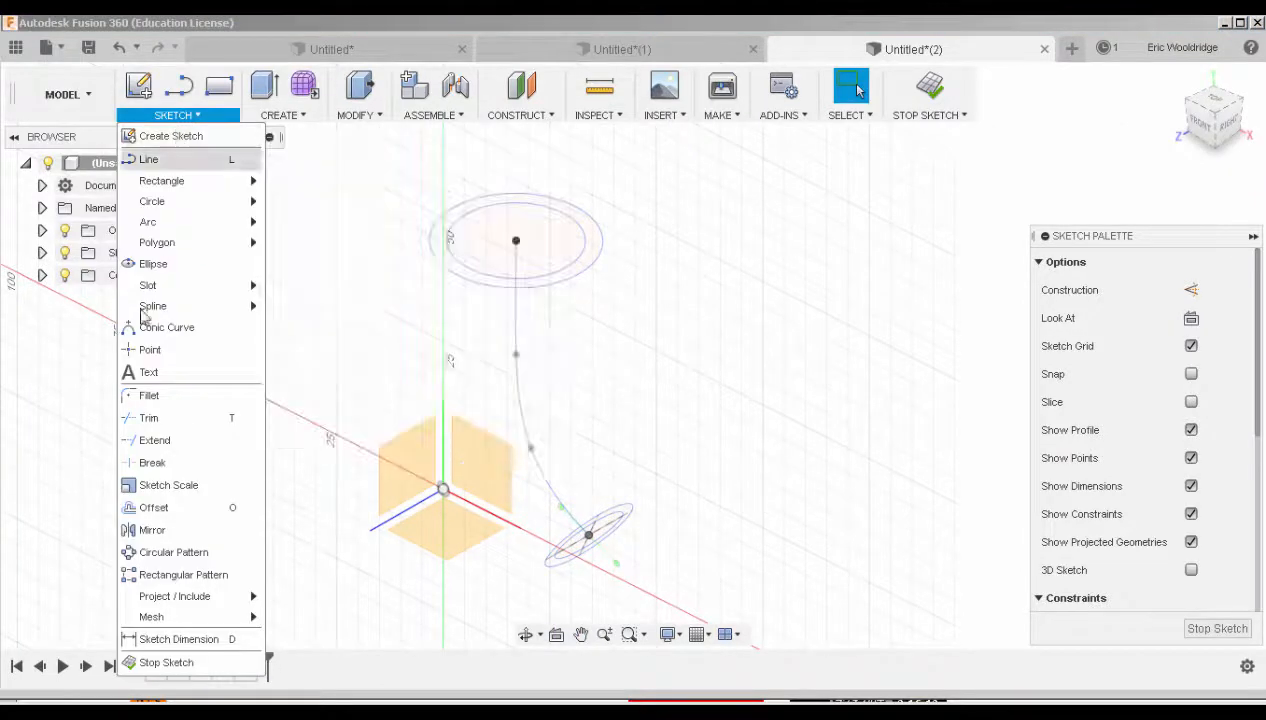
{"action": "mouse_move", "coordinate": [172, 597]}
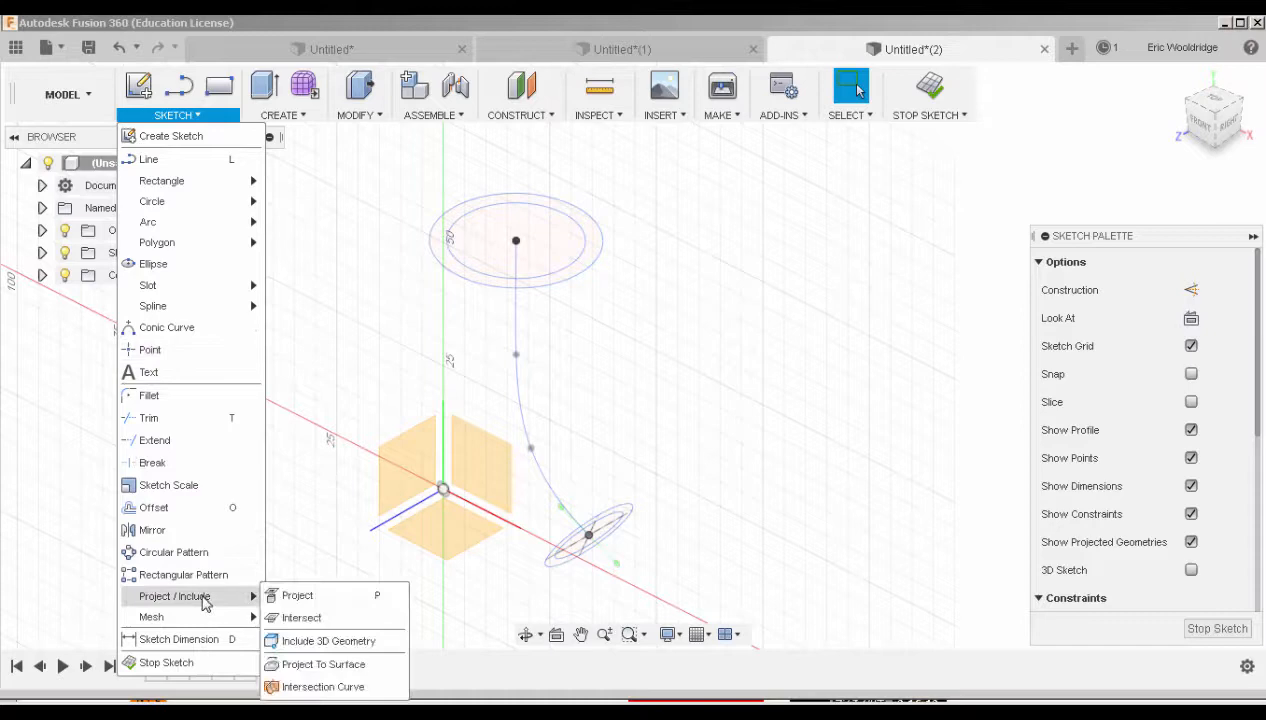
{"action": "left_click", "coordinate": [290, 596]}
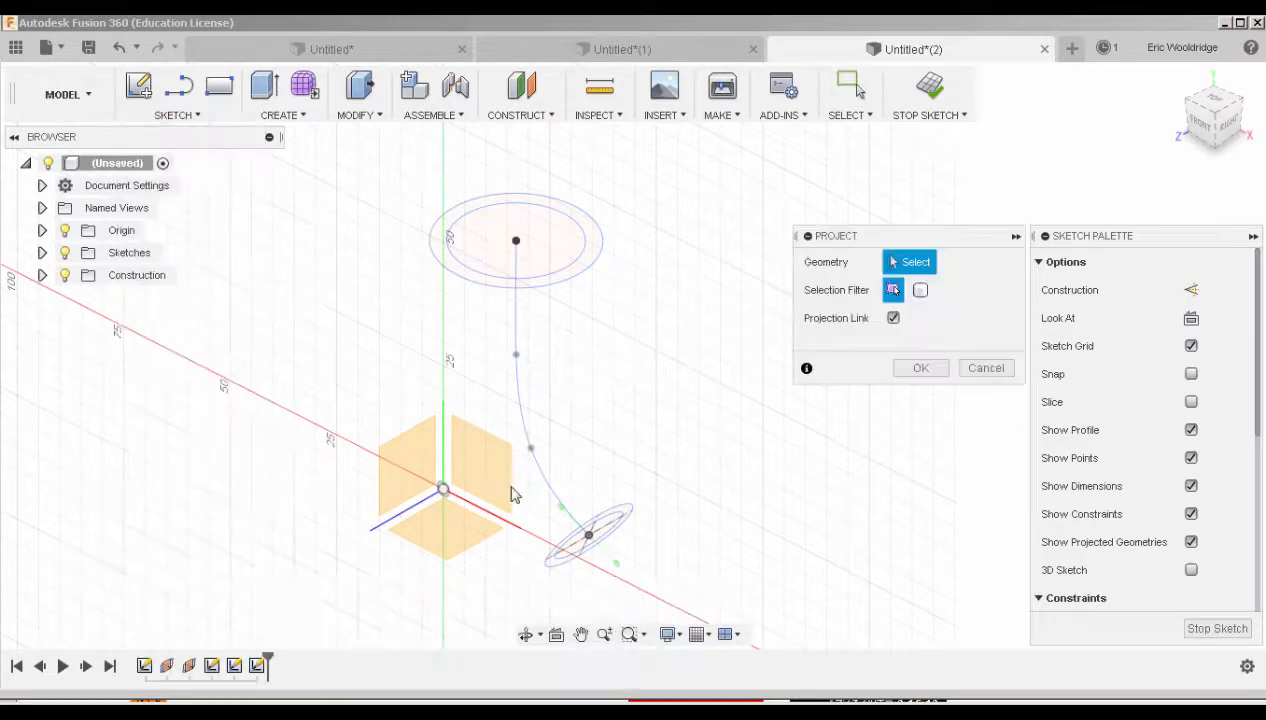
{"action": "left_click", "coordinate": [582, 272]}
{"action": "left_click", "coordinate": [588, 277]}
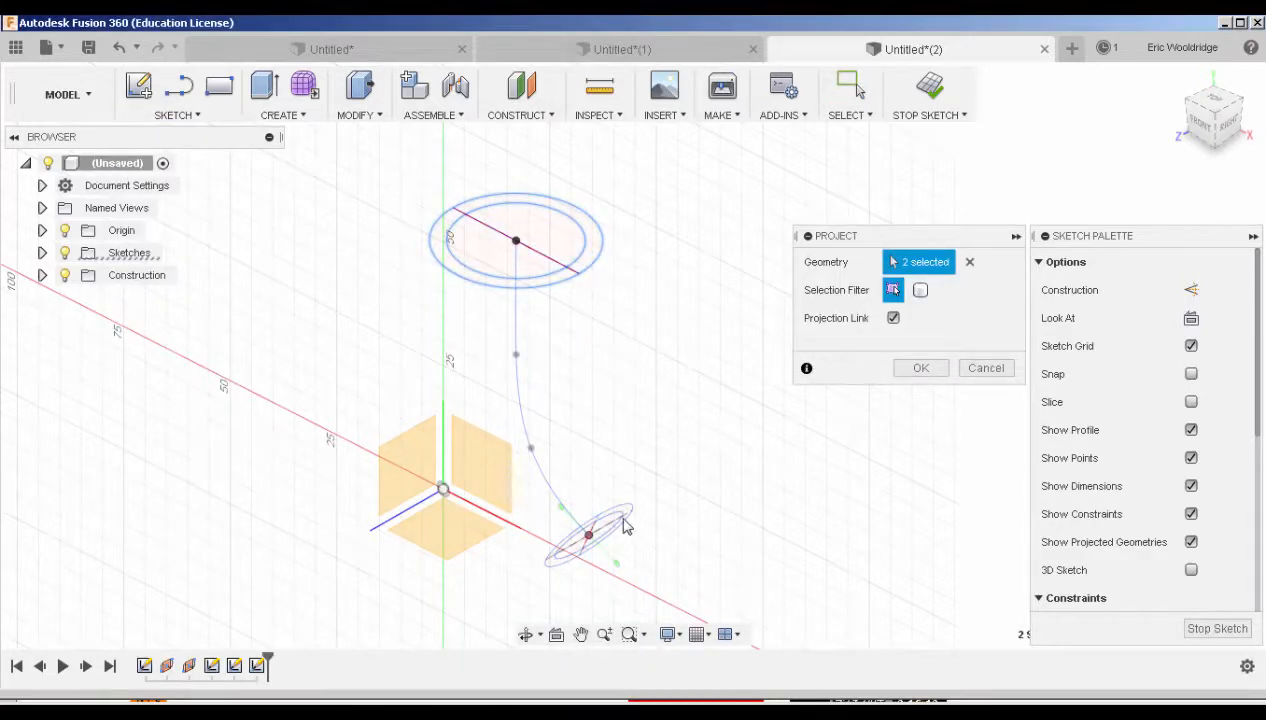
- Add both lower concentric ellipses to the projection selection, keep Projection Link enabled, and complete the projection
{"action": "scroll", "coordinate": [620, 525], "scroll_direction": "up", "scroll_amount": 3}
{"action": "left_click", "coordinate": [581, 508]}
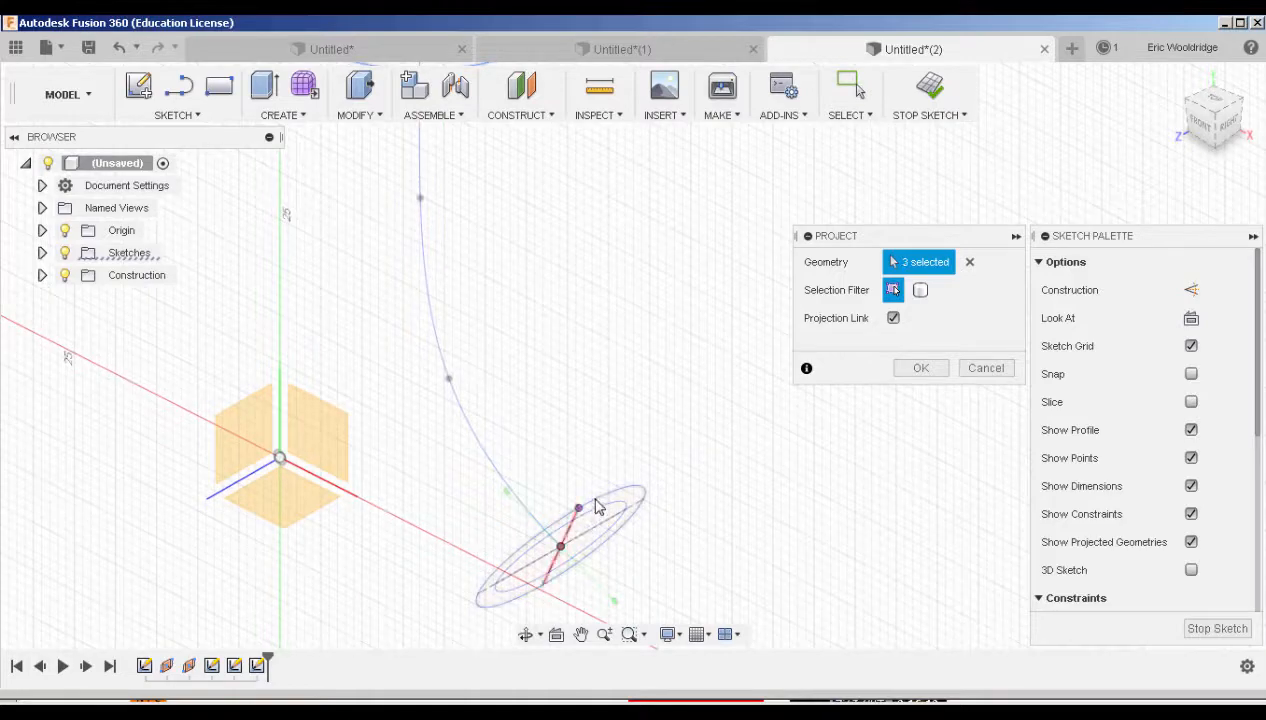
{"action": "left_click", "coordinate": [616, 515]}
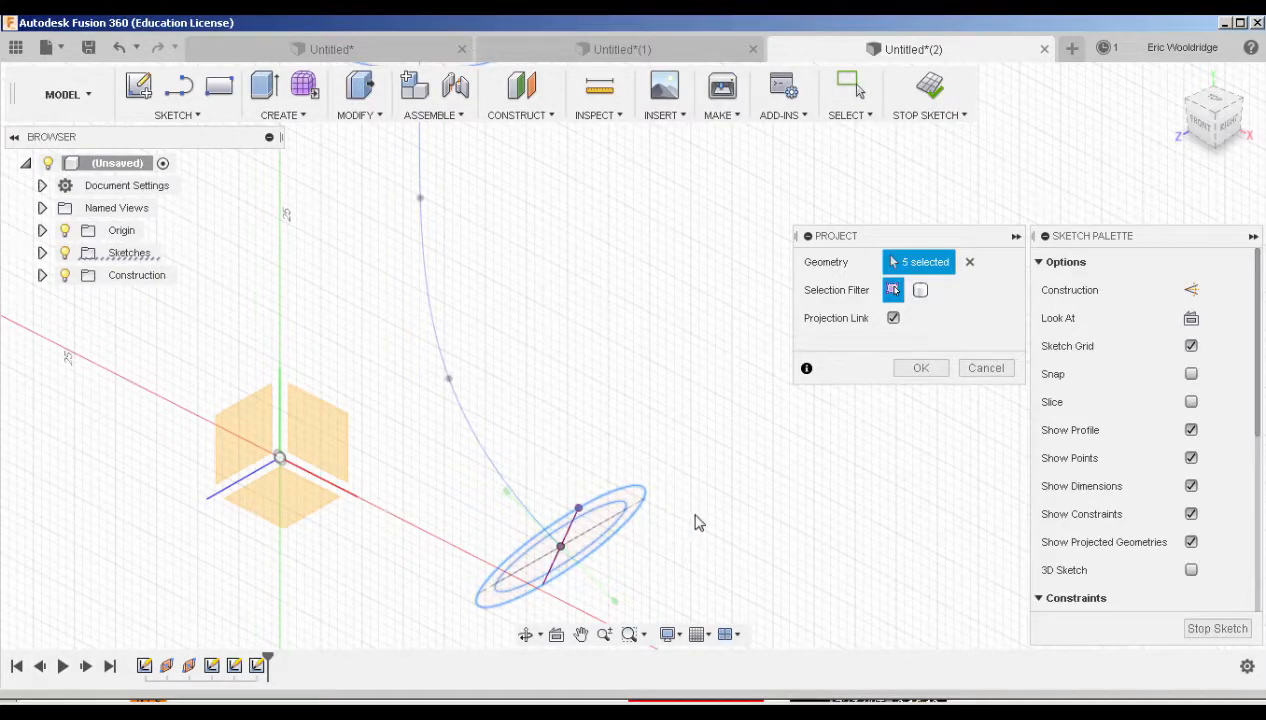
{"action": "scroll", "coordinate": [695, 520], "scroll_direction": "down", "scroll_amount": 3}
{"action": "scroll", "coordinate": [590, 175], "scroll_direction": "up", "scroll_amount": 2}
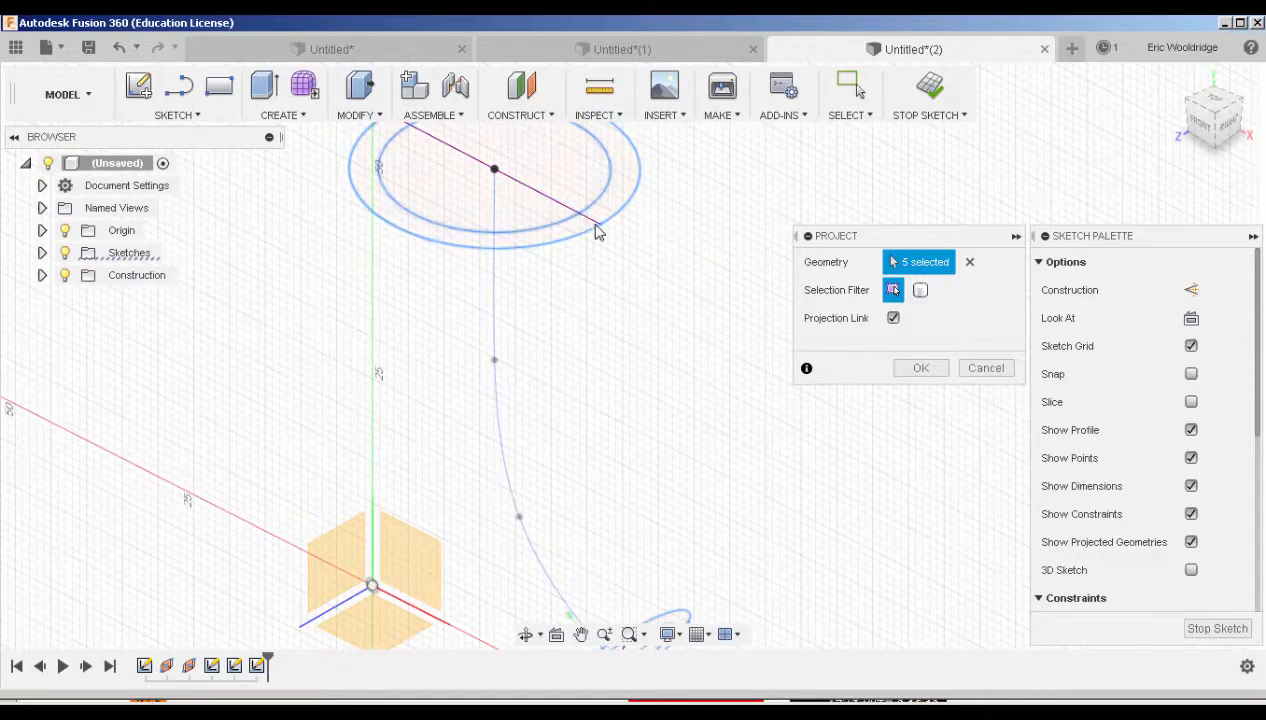
{"action": "left_click", "coordinate": [912, 371]}
- Draw a fit point spline along the inside of the bend, from the outer circle's projected point through two intermediate points to the outer ellipse's
{"action": "middle_click_drag", "start_coordinate": [665, 416], "coordinate": [641, 247]}
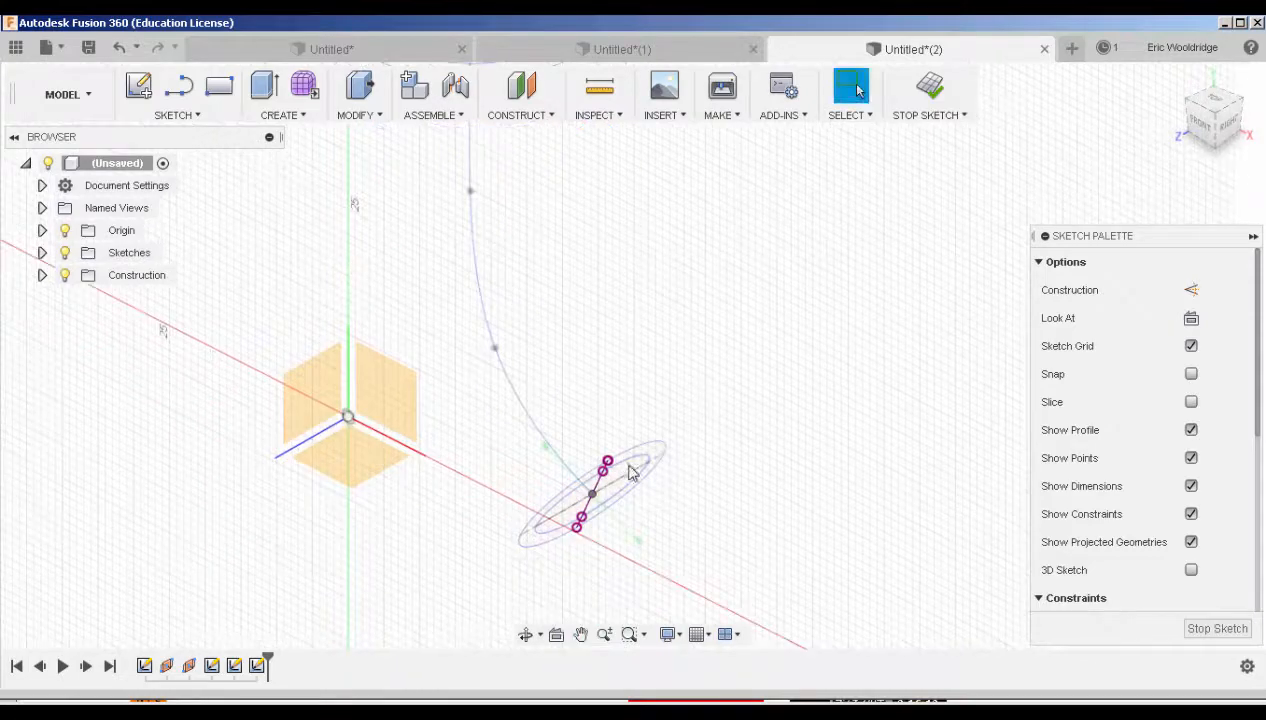
{"action": "middle_click_drag", "start_coordinate": [634, 455], "coordinate": [639, 480]}
{"action": "scroll", "coordinate": [639, 480], "scroll_direction": "down", "scroll_amount": 2}
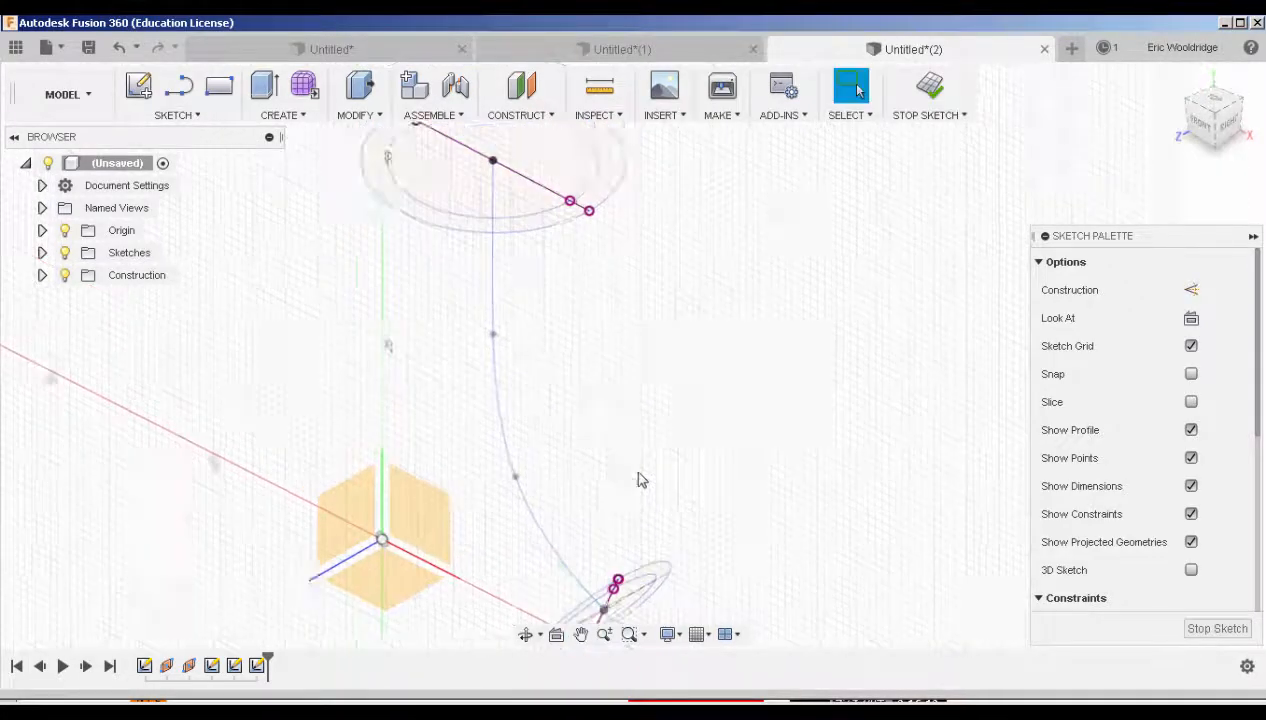
{"action": "left_click", "coordinate": [180, 116]}
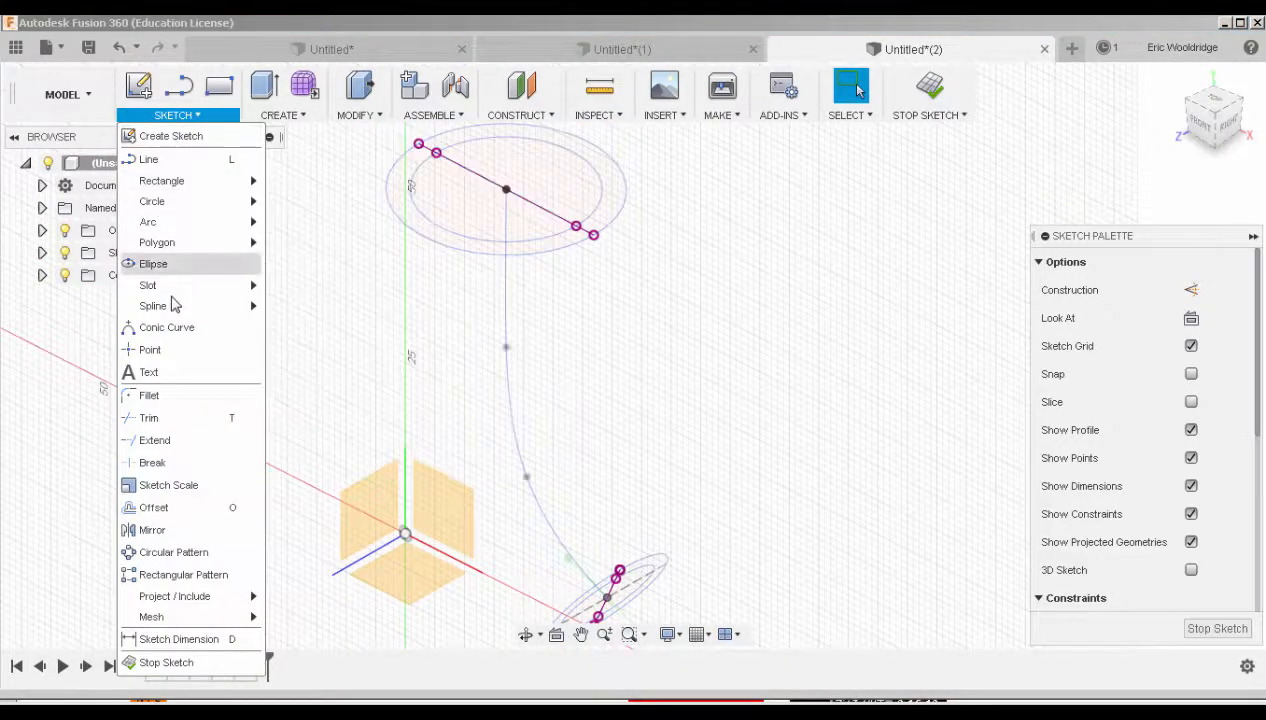
{"action": "mouse_move", "coordinate": [212, 308]}
{"action": "left_click", "coordinate": [330, 308]}
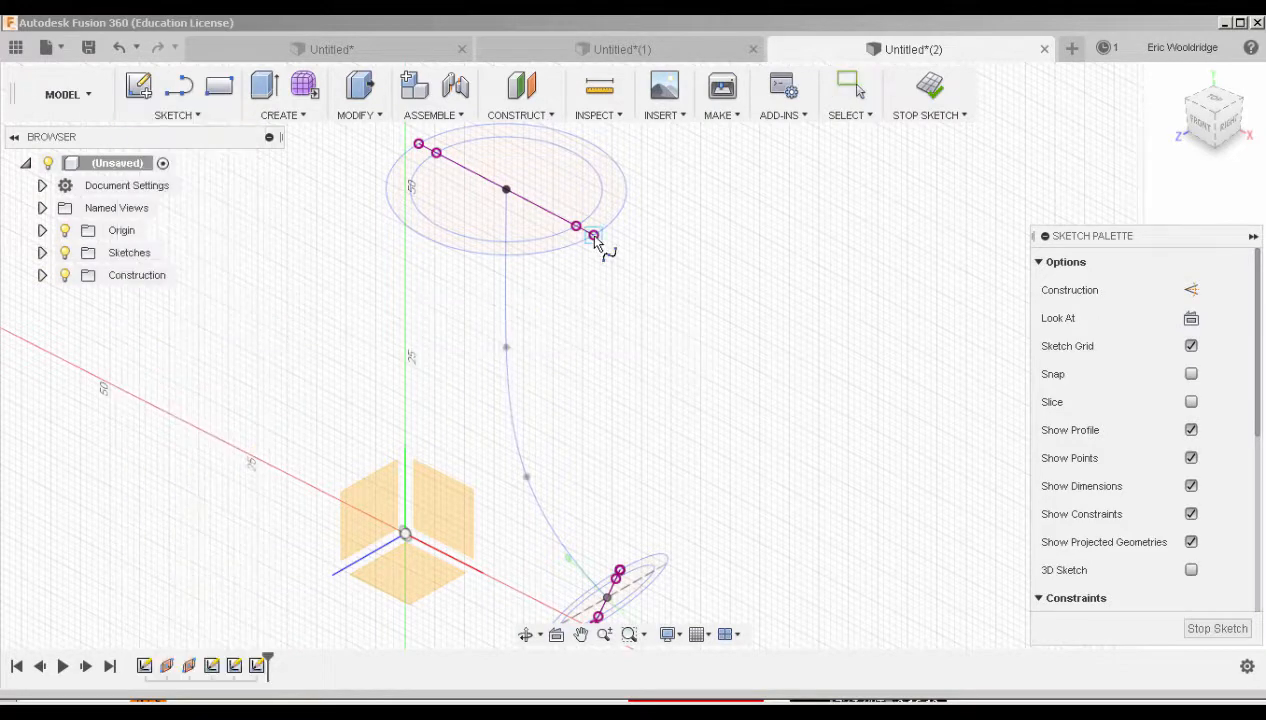
{"action": "left_click", "coordinate": [593, 235]}
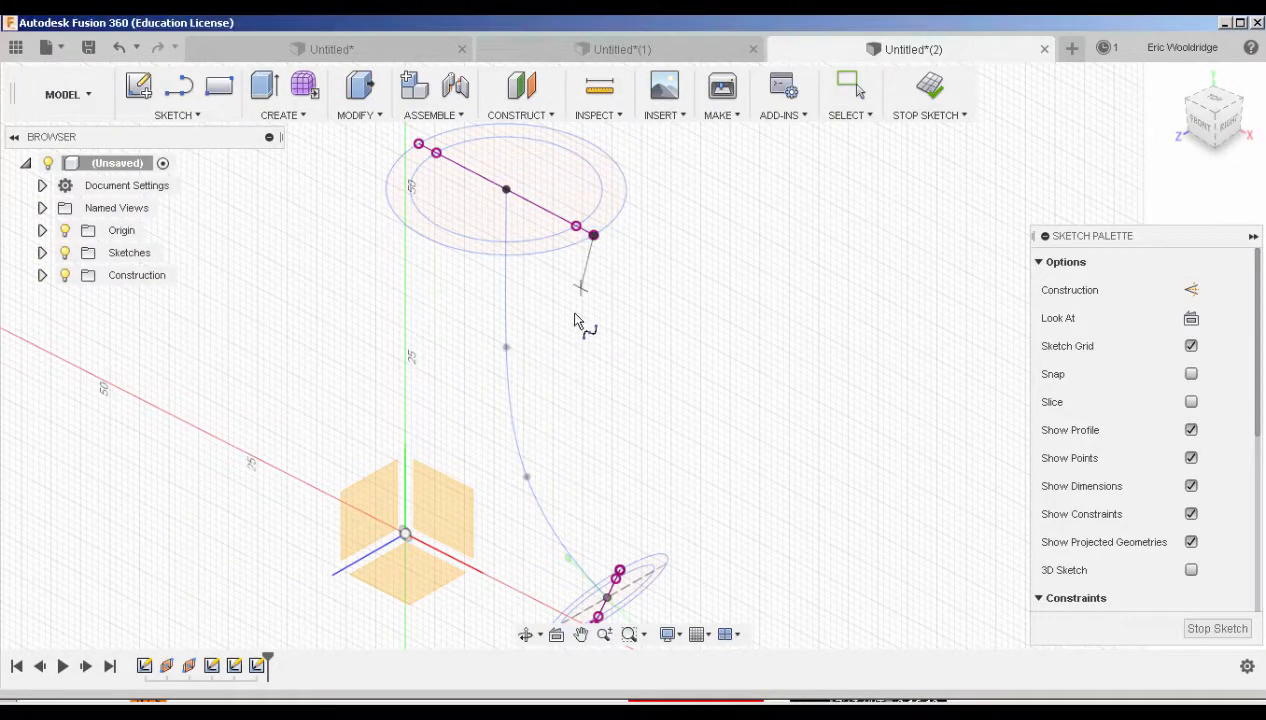
{"action": "left_click", "coordinate": [593, 478]}
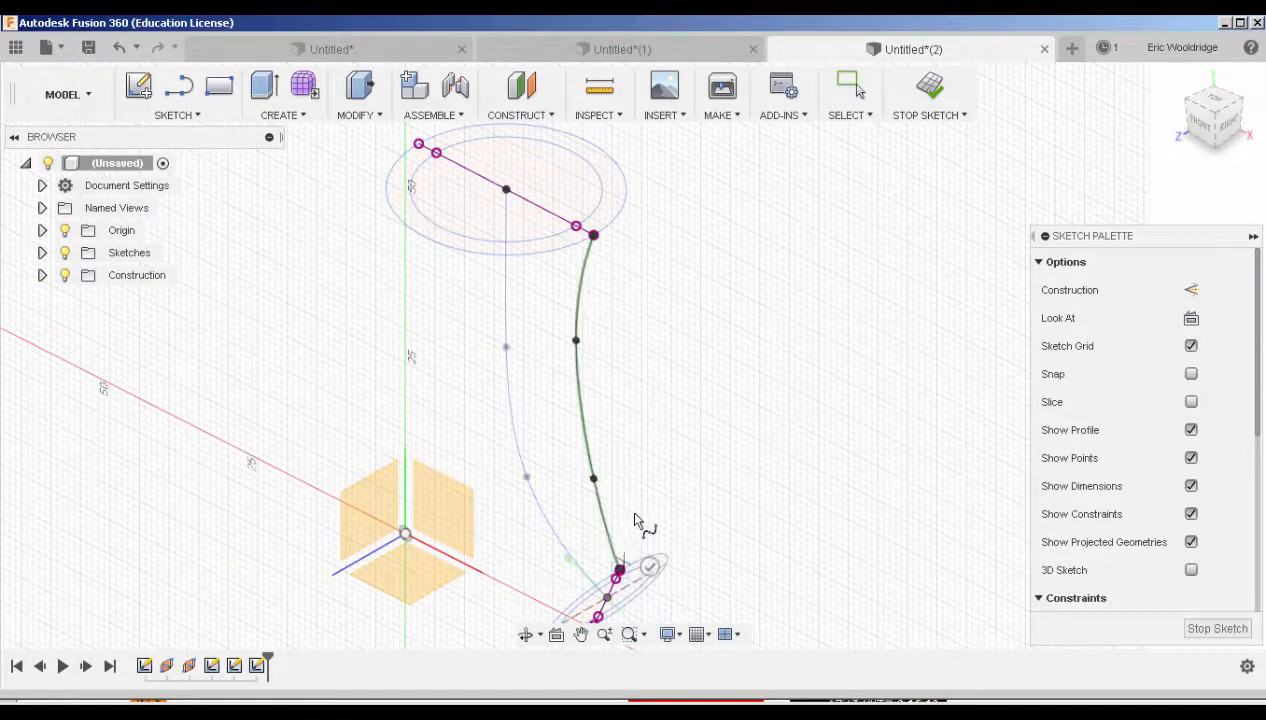
{"action": "left_click", "coordinate": [647, 562]}
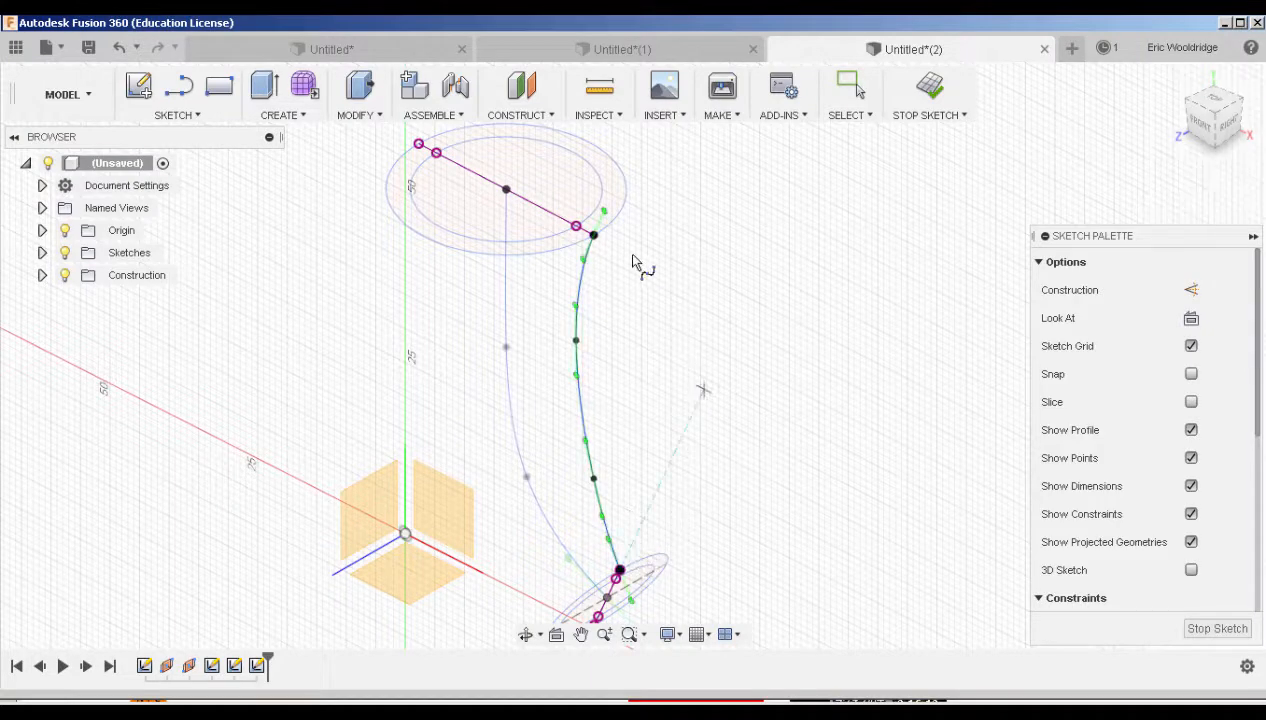
- Draw a second spline beside it, from the inner circle's projected point through two intermediate points to the inner ellipse's projected point
{"action": "left_click", "coordinate": [566, 242]}
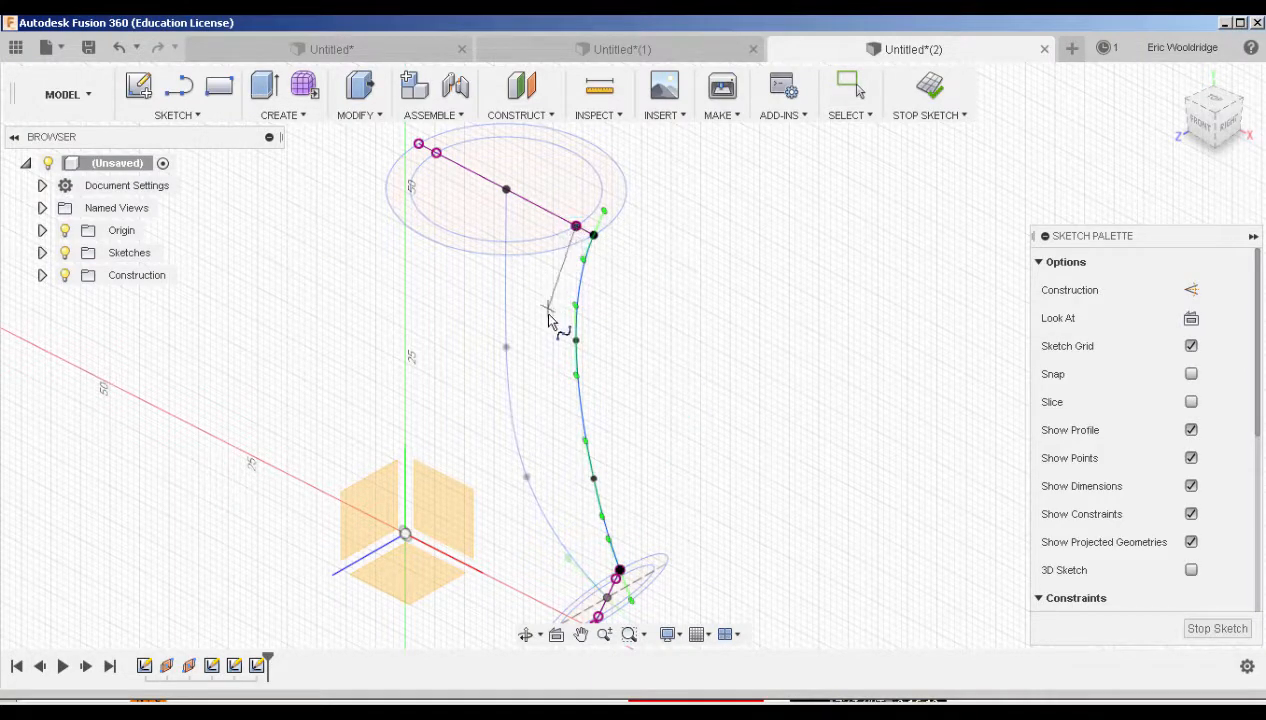
{"action": "left_click", "coordinate": [547, 323]}
{"action": "left_click", "coordinate": [555, 432]}
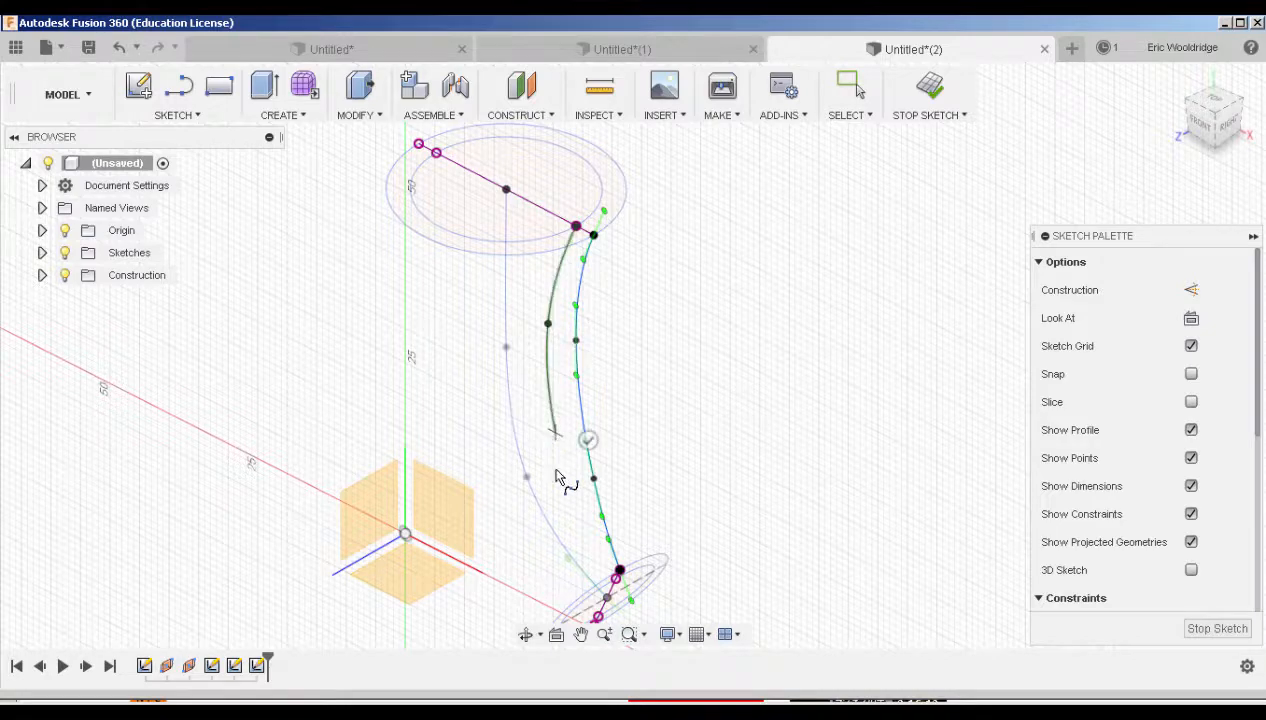
{"action": "scroll", "coordinate": [589, 552], "scroll_direction": "up", "scroll_amount": 5}
{"action": "middle_click_drag", "start_coordinate": [589, 553], "coordinate": [605, 358]}
{"action": "scroll", "coordinate": [605, 358], "scroll_direction": "down", "scroll_amount": 1}
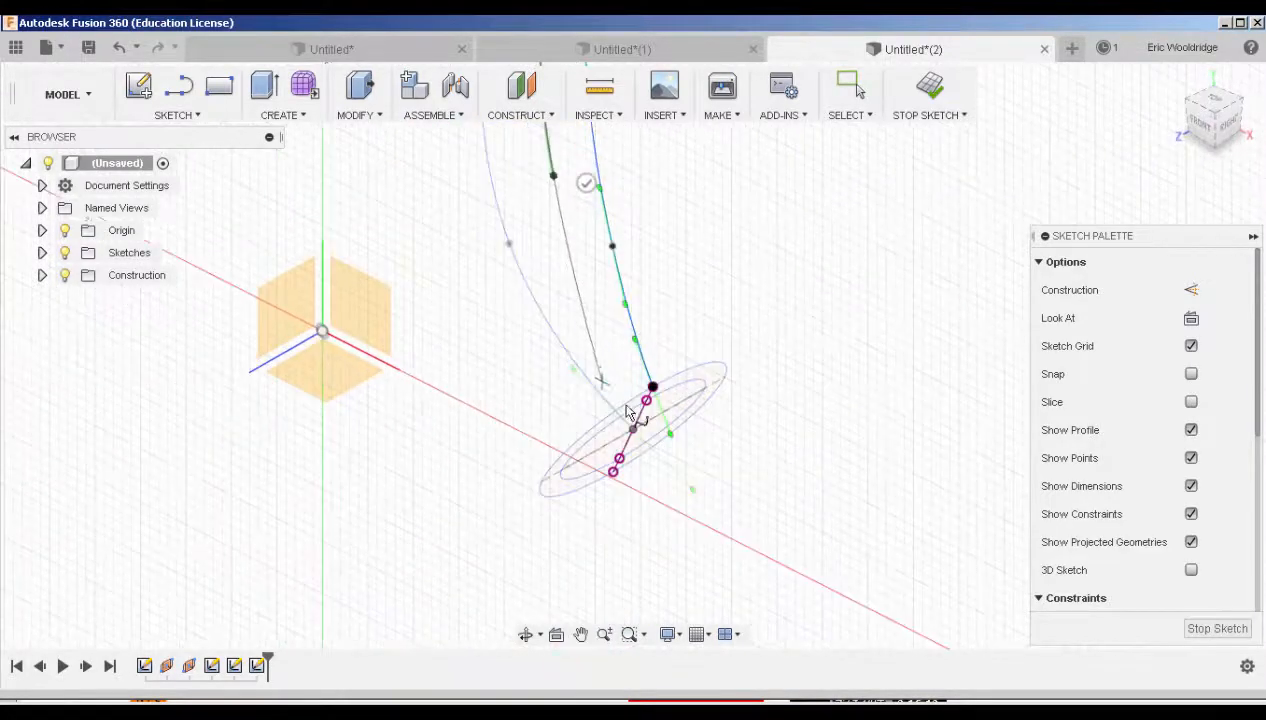
{"action": "scroll", "coordinate": [632, 400], "scroll_direction": "down", "scroll_amount": 1}
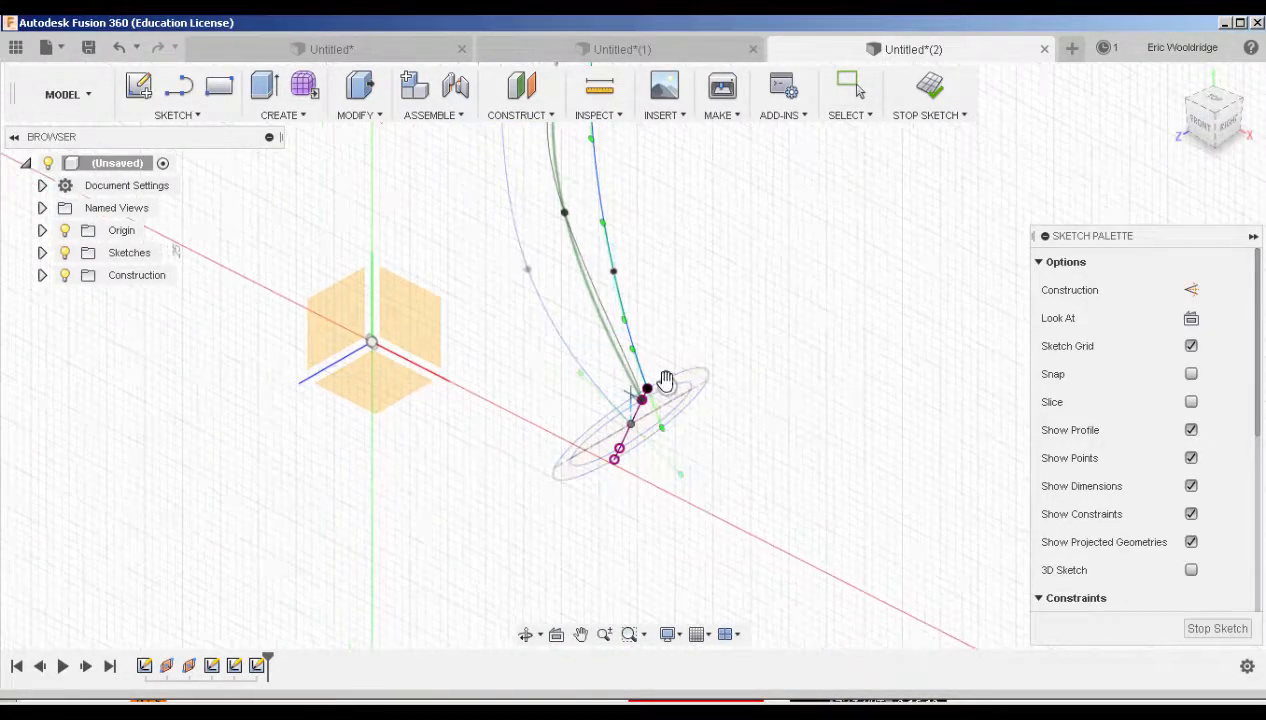
{"action": "left_click", "coordinate": [668, 387]}
{"action": "scroll", "coordinate": [669, 388], "scroll_direction": "down", "scroll_amount": 2}
{"action": "middle_click_drag", "start_coordinate": [664, 228], "coordinate": [605, 367]}
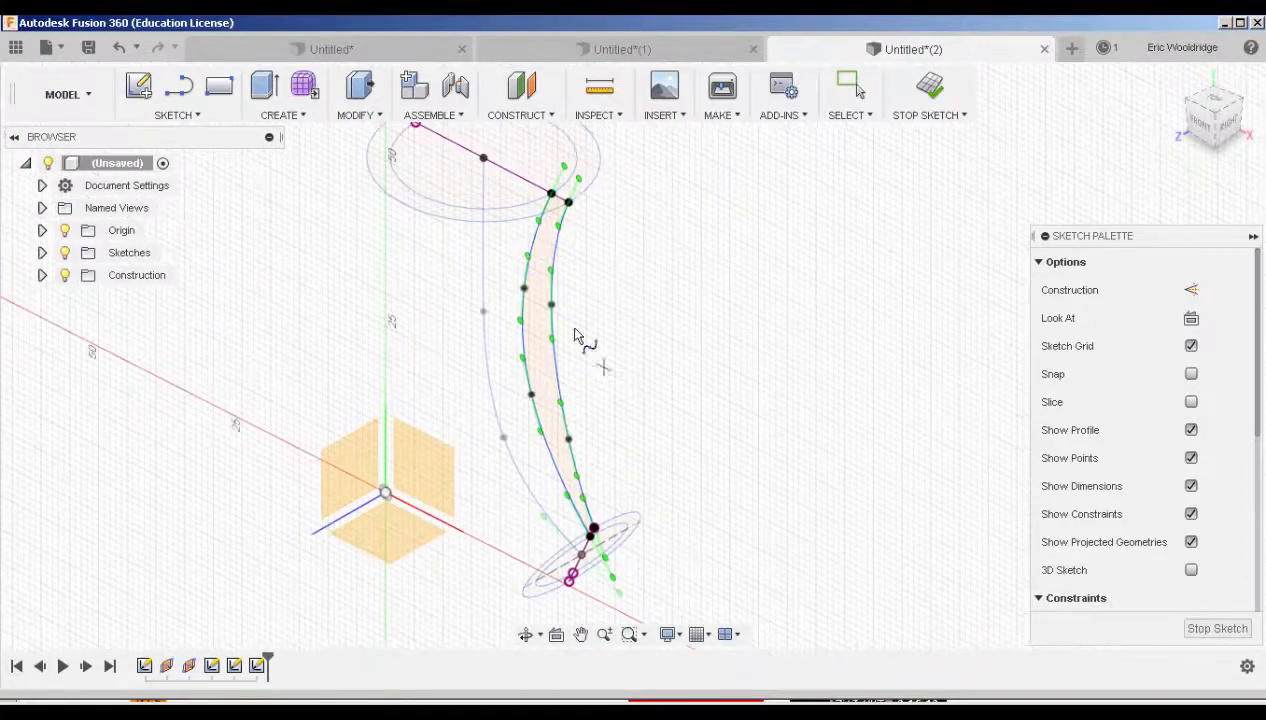
- Draw a spline along the outside of the bend, from the outer circle's opposite projected point through two intermediate points to the outer ellipse's
{"action": "middle_click_drag", "start_coordinate": [434, 213], "coordinate": [432, 222]}
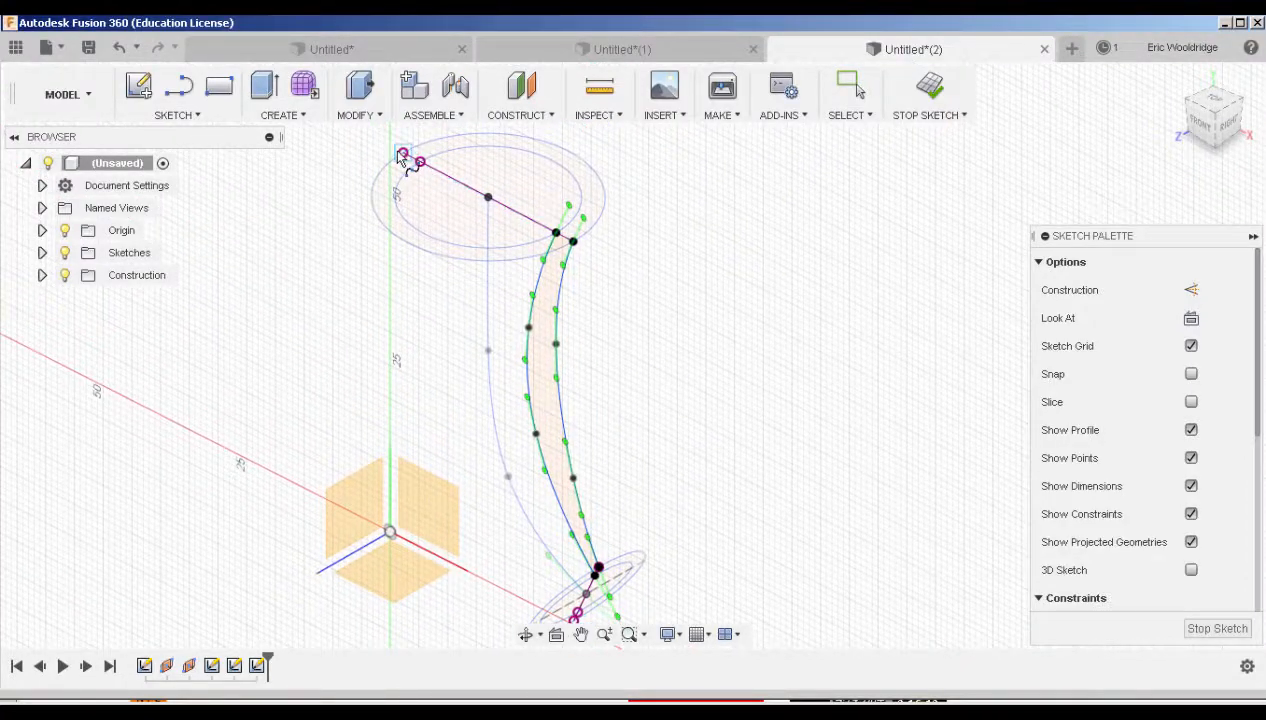
{"action": "left_click", "coordinate": [180, 115]}
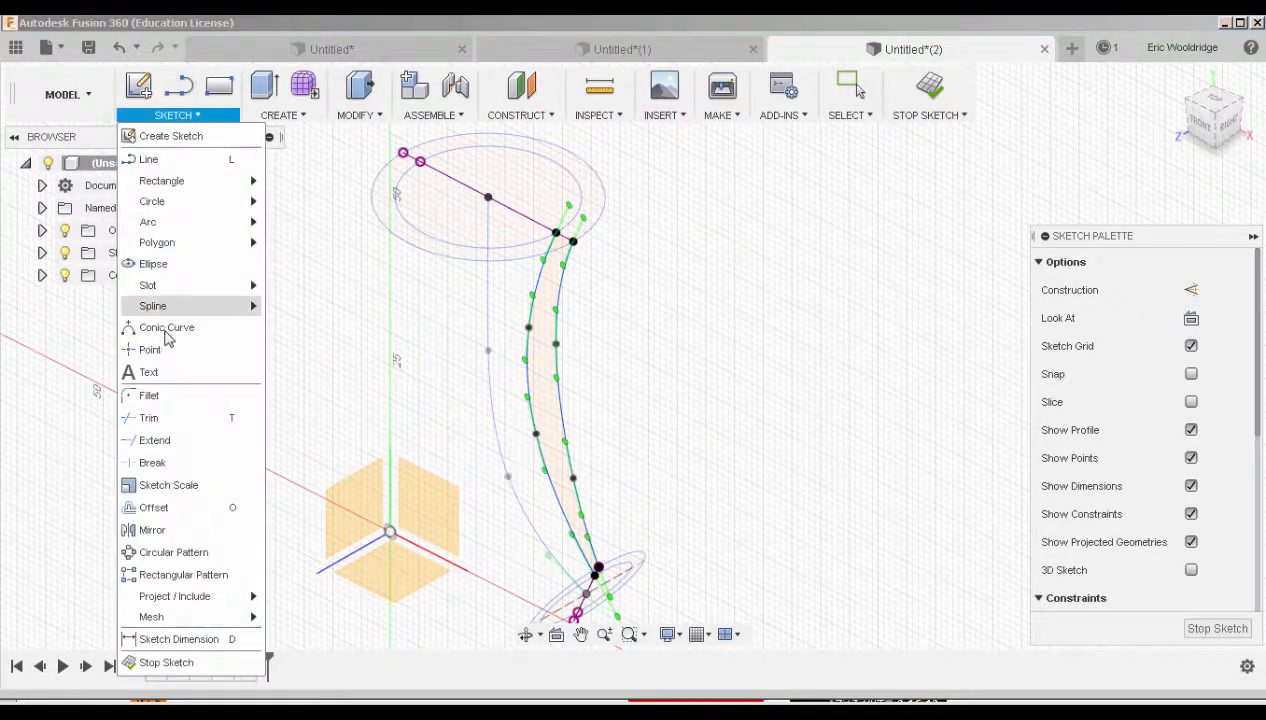
{"action": "mouse_move", "coordinate": [180, 306]}
{"action": "left_click", "coordinate": [305, 311]}
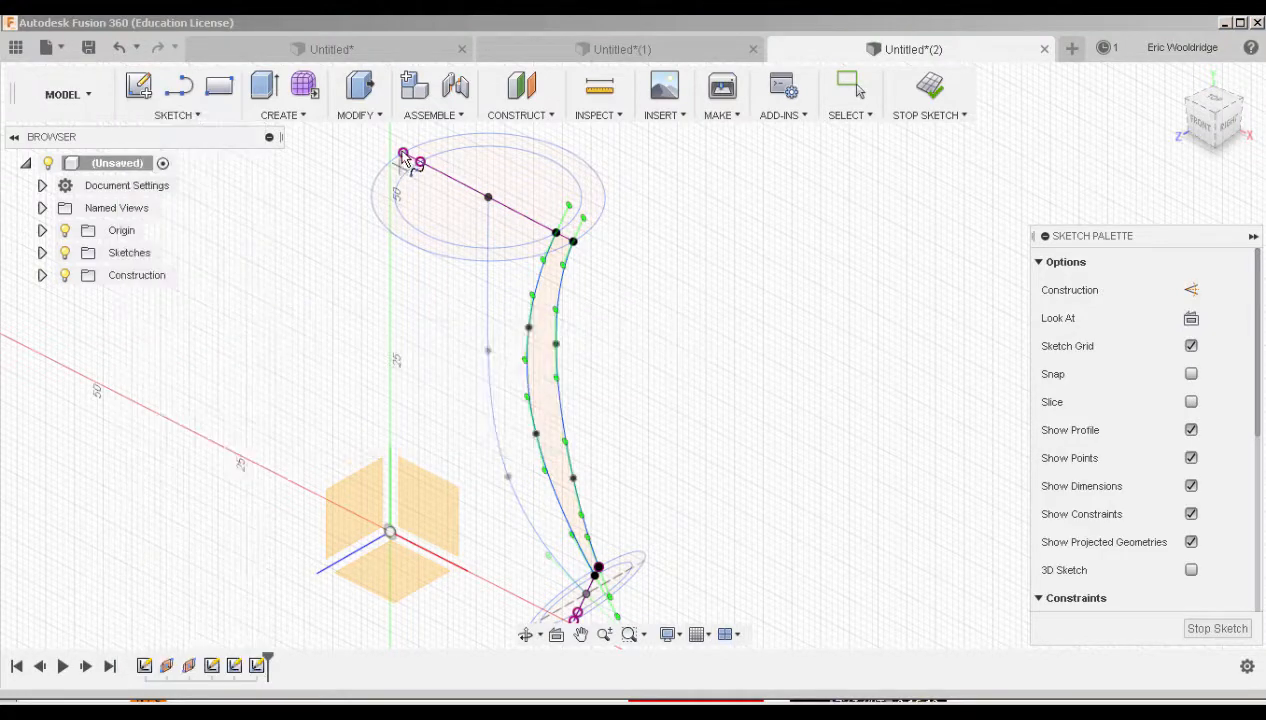
{"action": "left_click", "coordinate": [390, 300]}
{"action": "left_click", "coordinate": [437, 484]}
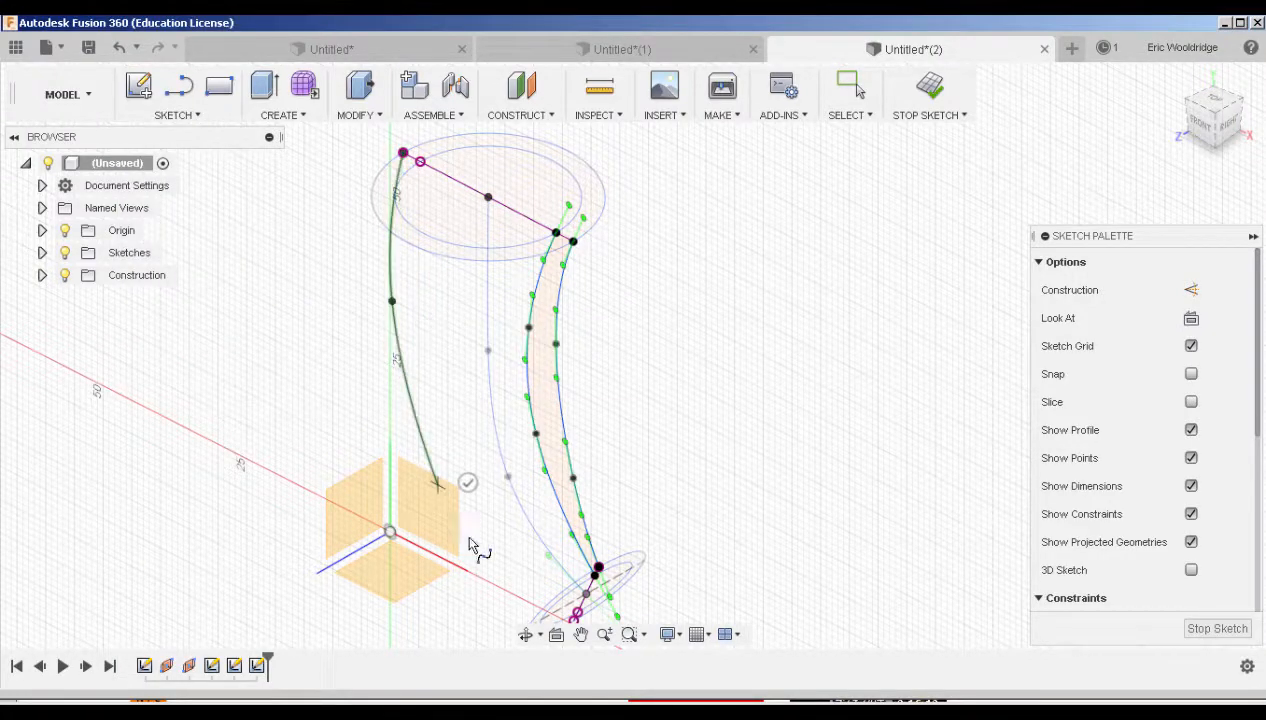
{"action": "middle_click_drag", "start_coordinate": [513, 555], "coordinate": [500, 376]}
{"action": "scroll", "coordinate": [560, 457], "scroll_direction": "up", "scroll_amount": 3}
{"action": "left_click", "coordinate": [574, 440]}
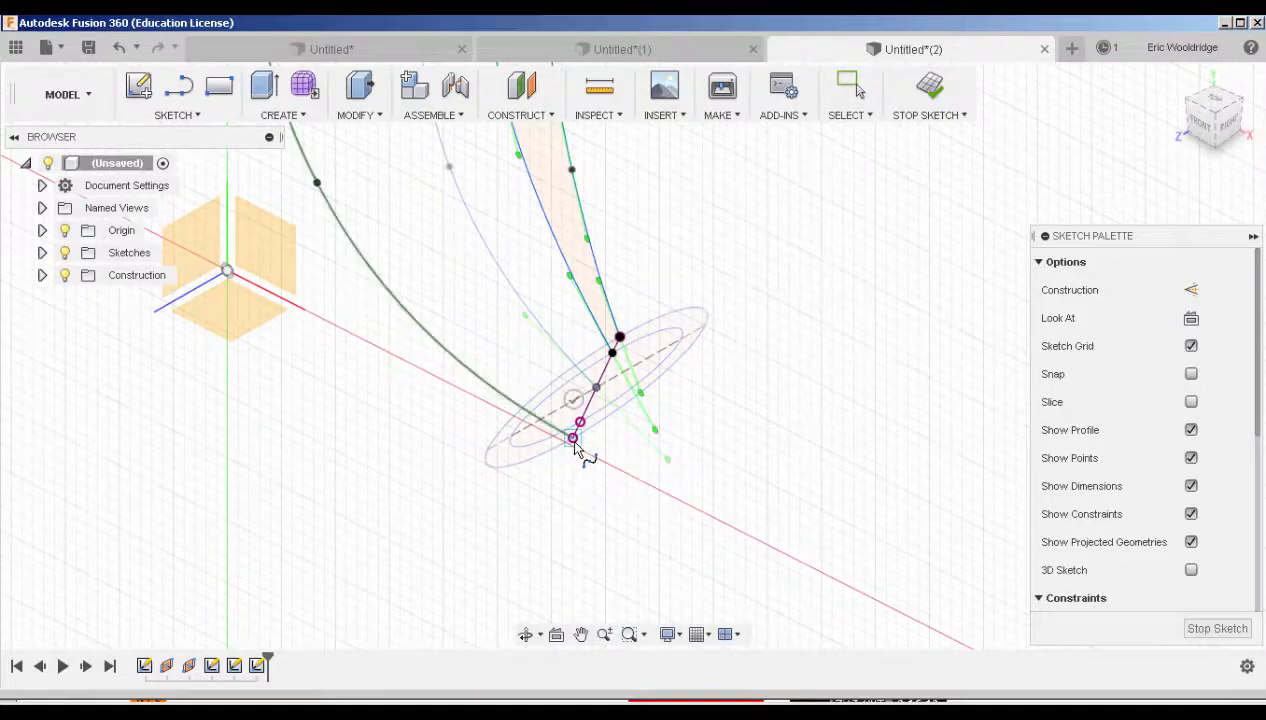
{"action": "left_click", "coordinate": [573, 400]}
{"action": "scroll", "coordinate": [544, 414], "scroll_direction": "down", "scroll_amount": 3}
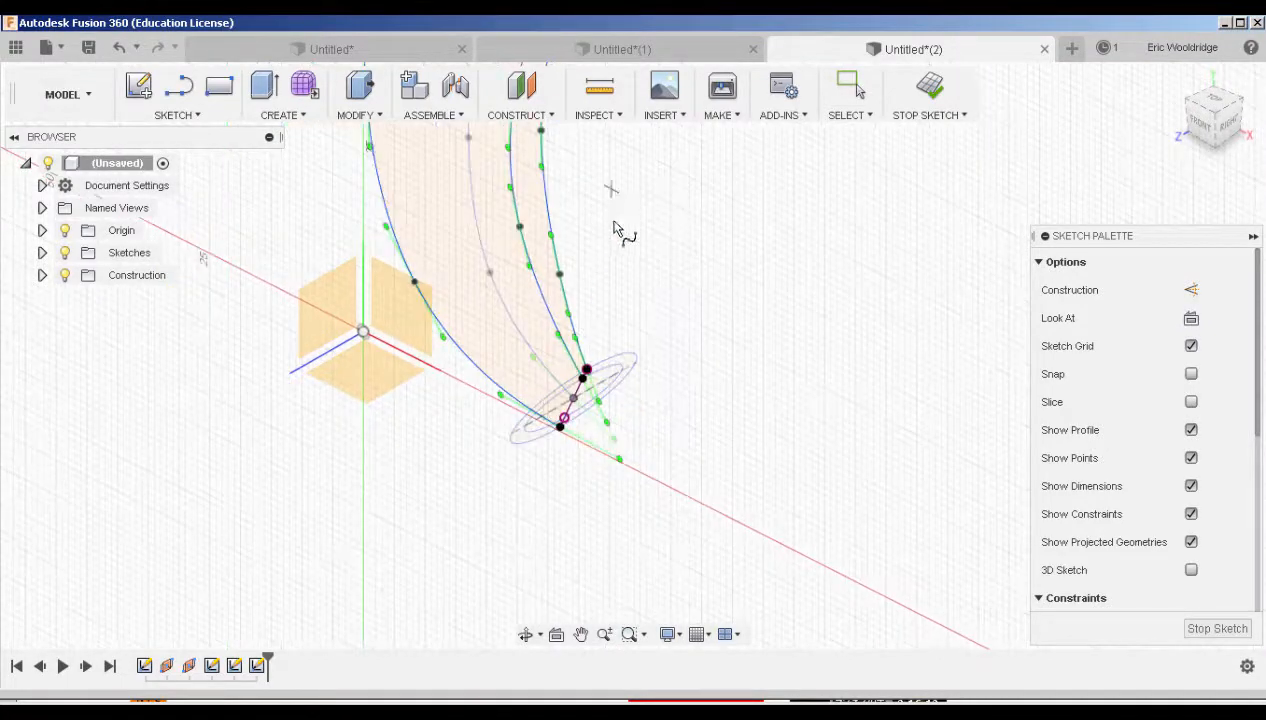
{"action": "mouse_move", "coordinate": [614, 228]}
{"action": "middle_mouse_down"}
{"action": "mouse_move", "coordinate": [593, 341]}
{"action": "mouse_move", "coordinate": [664, 333]}
{"action": "mouse_move", "coordinate": [596, 266]}
{"action": "middle_mouse_up"}
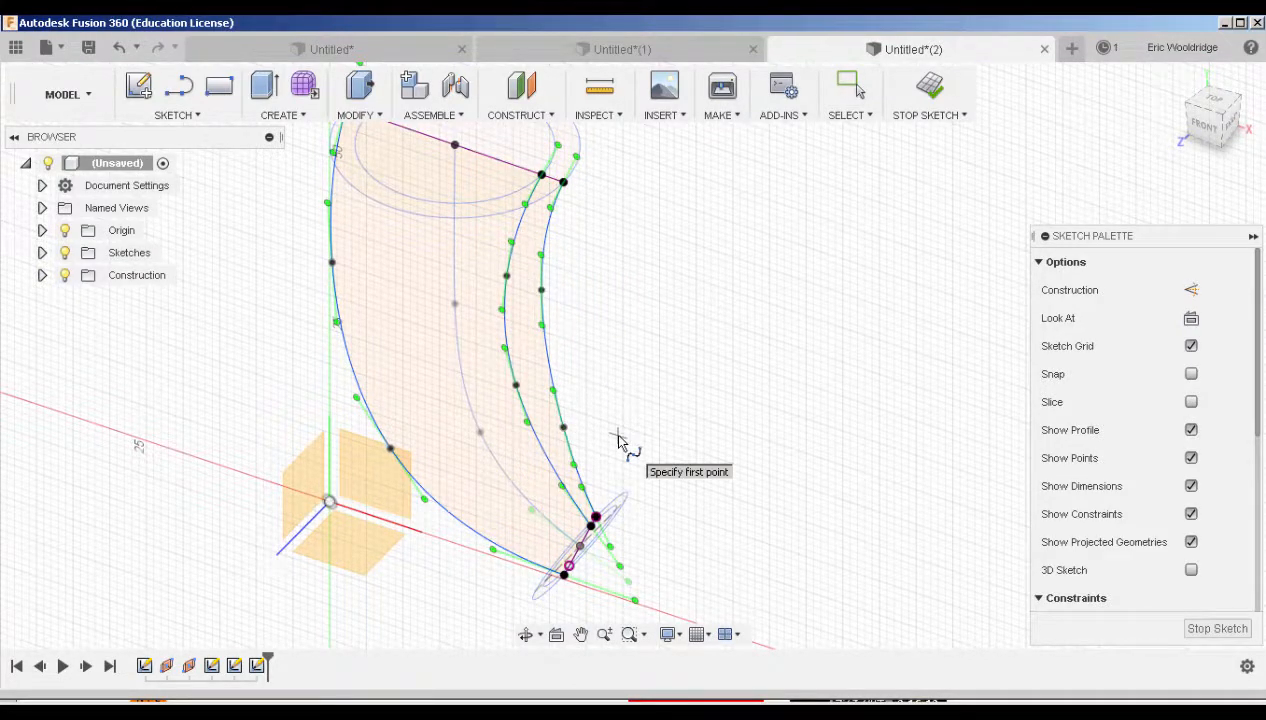
- Review the tube models in the other two open designs and return to the current sketch
{"action": "left_click", "coordinate": [574, 54]}
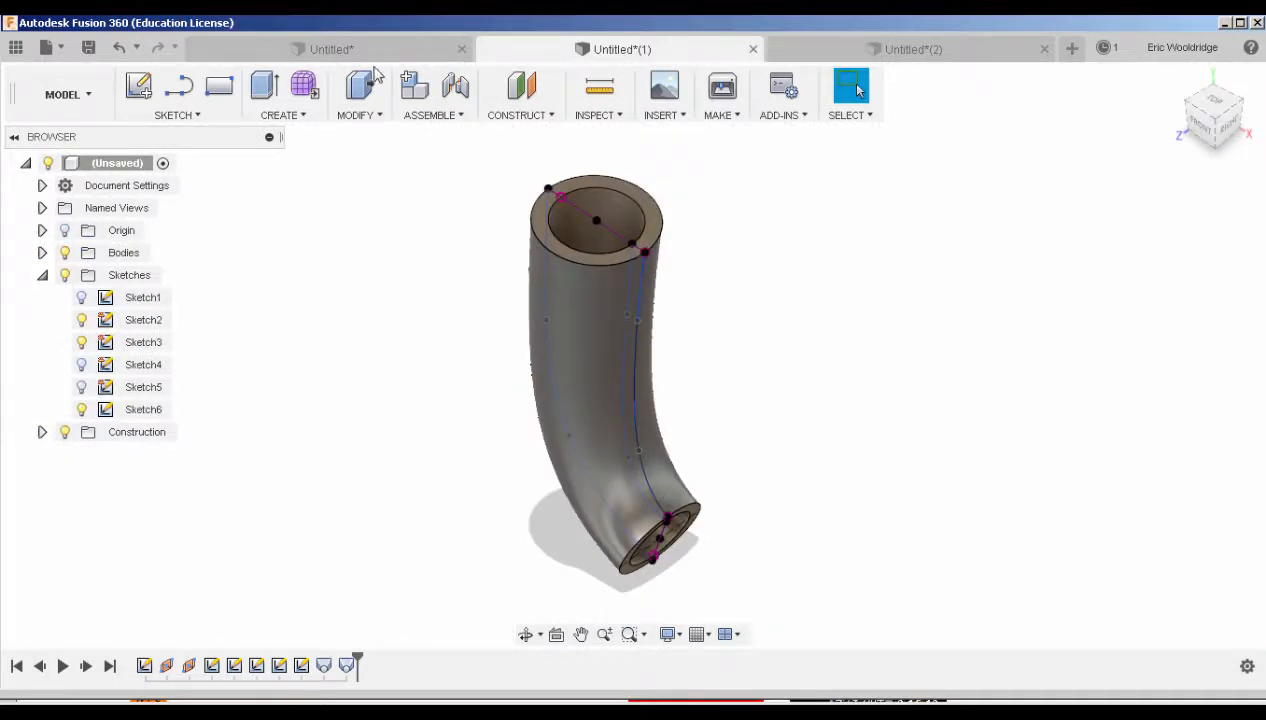
{"action": "left_click", "coordinate": [345, 49]}
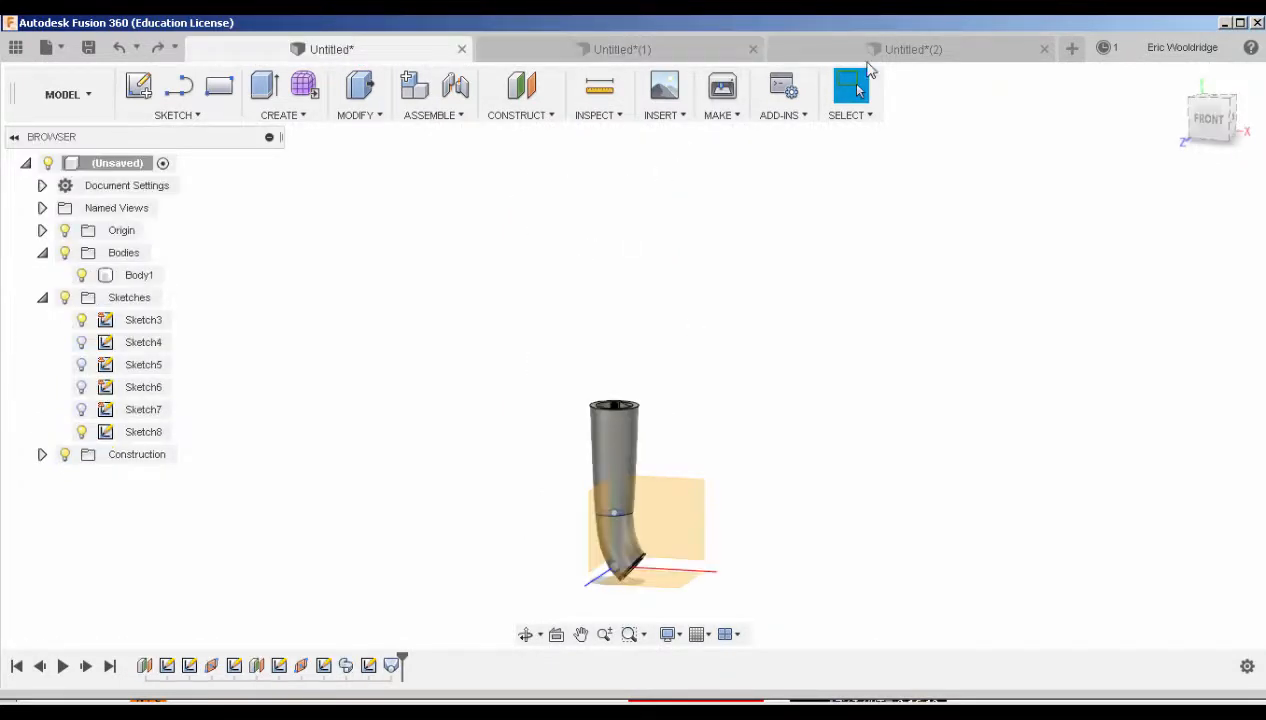
{"action": "left_click", "coordinate": [870, 55]}
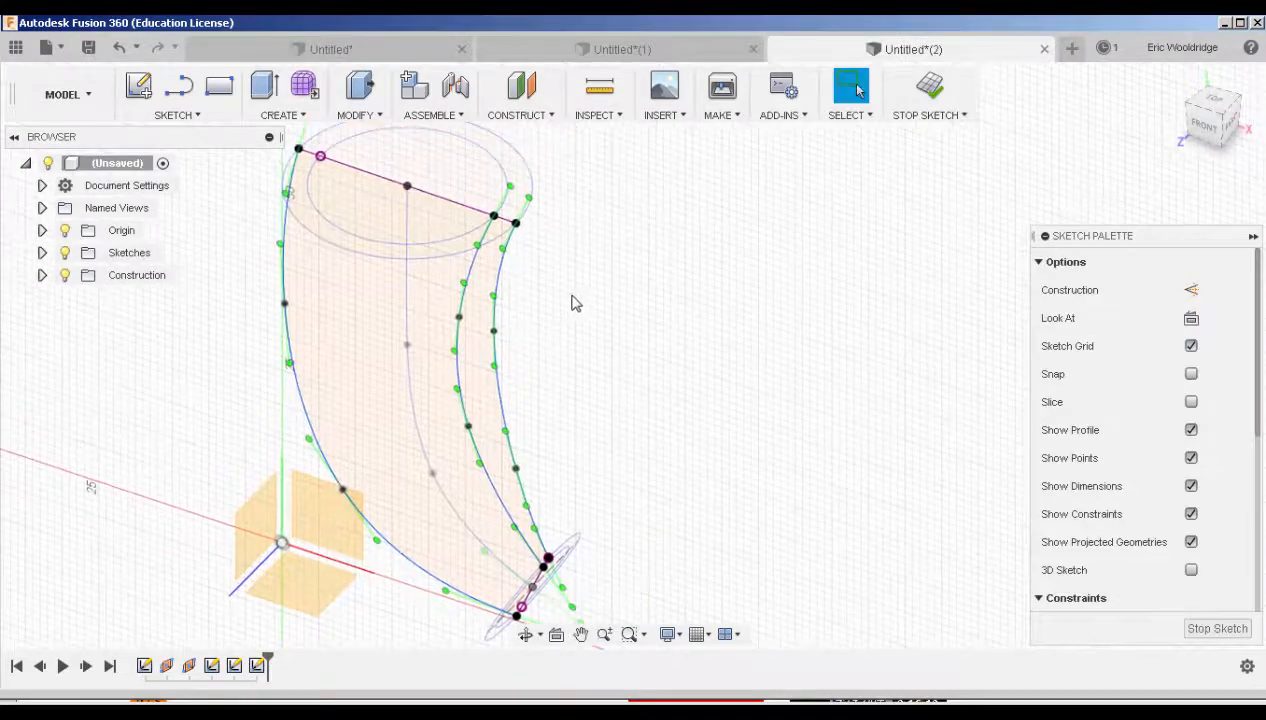
- Finish the sketch and set up a loft from the upper circular ring profile to the lower elliptical ring profile
{"action": "left_click", "coordinate": [1214, 630]}
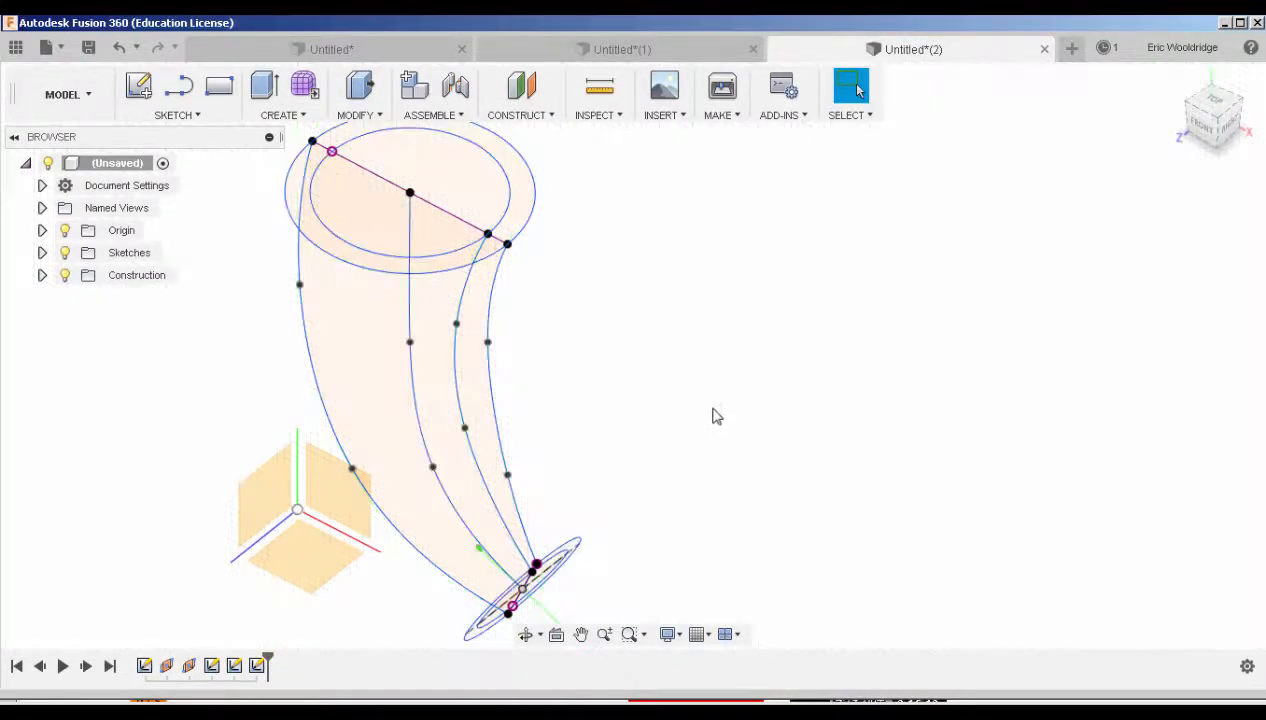
{"action": "middle_click_drag", "start_coordinate": [655, 381], "coordinate": [670, 347], "text": "shift"}
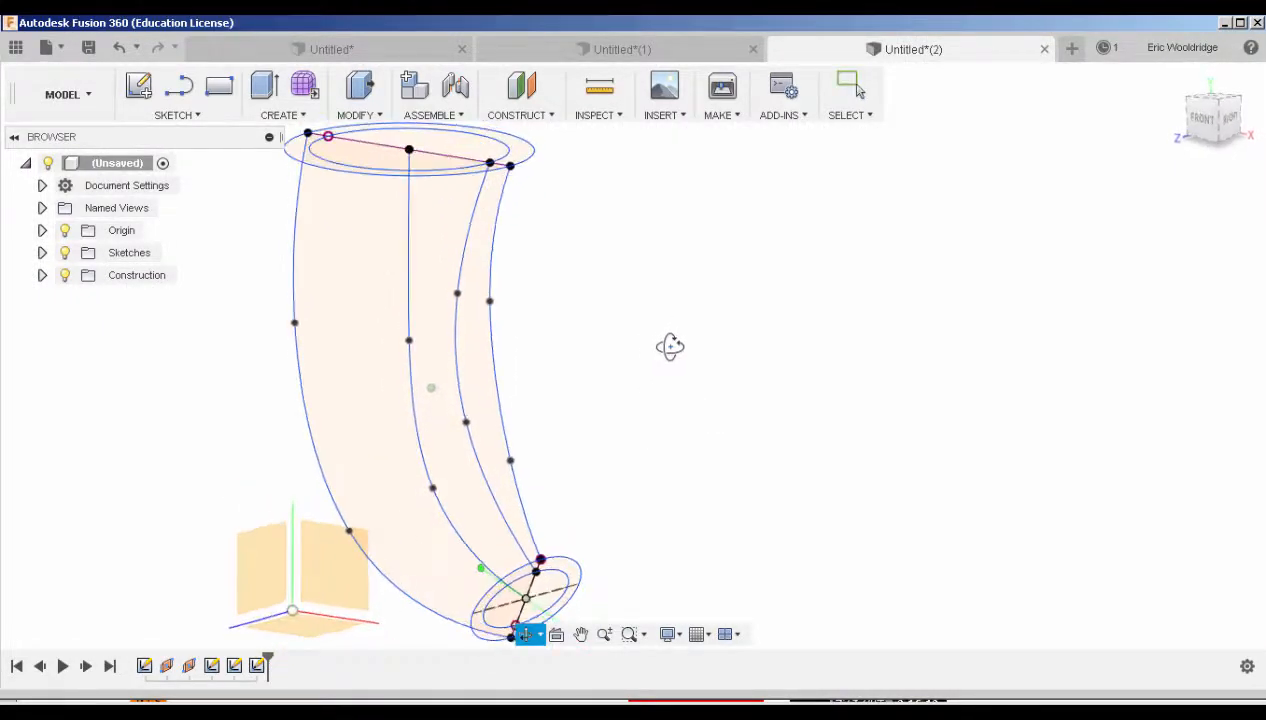
{"action": "left_click", "coordinate": [282, 115]}
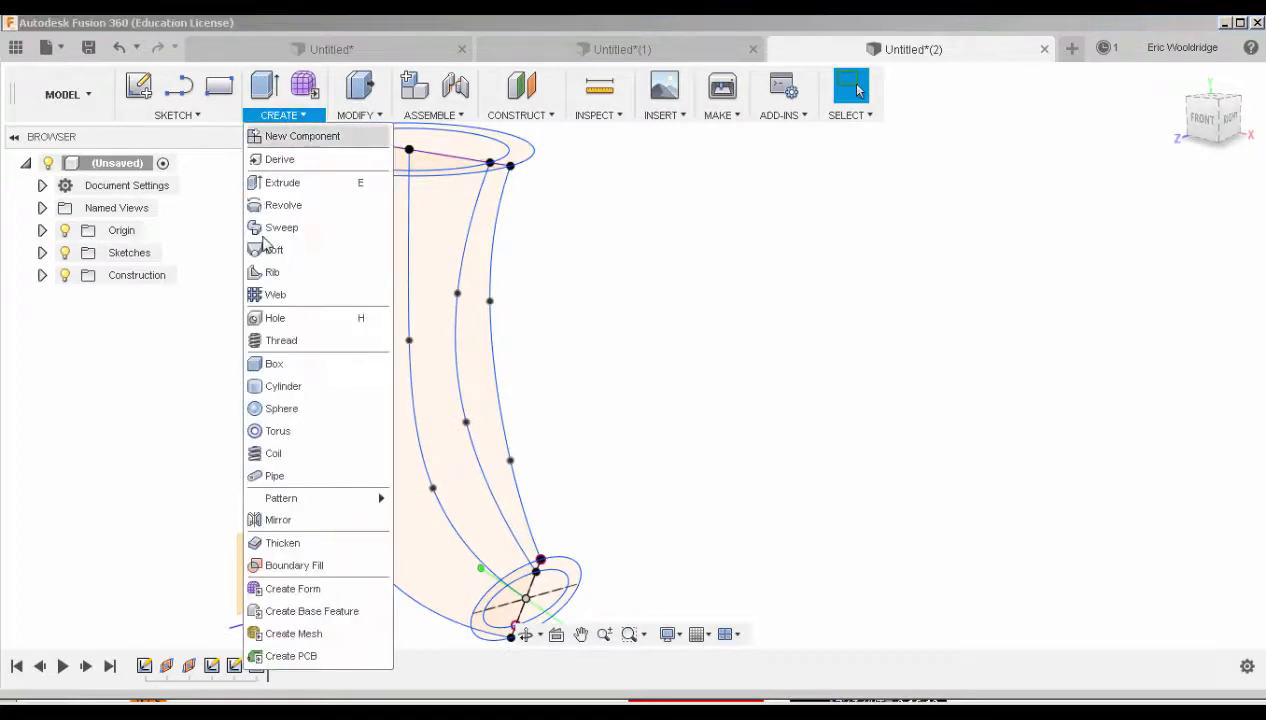
{"action": "left_click", "coordinate": [272, 250]}
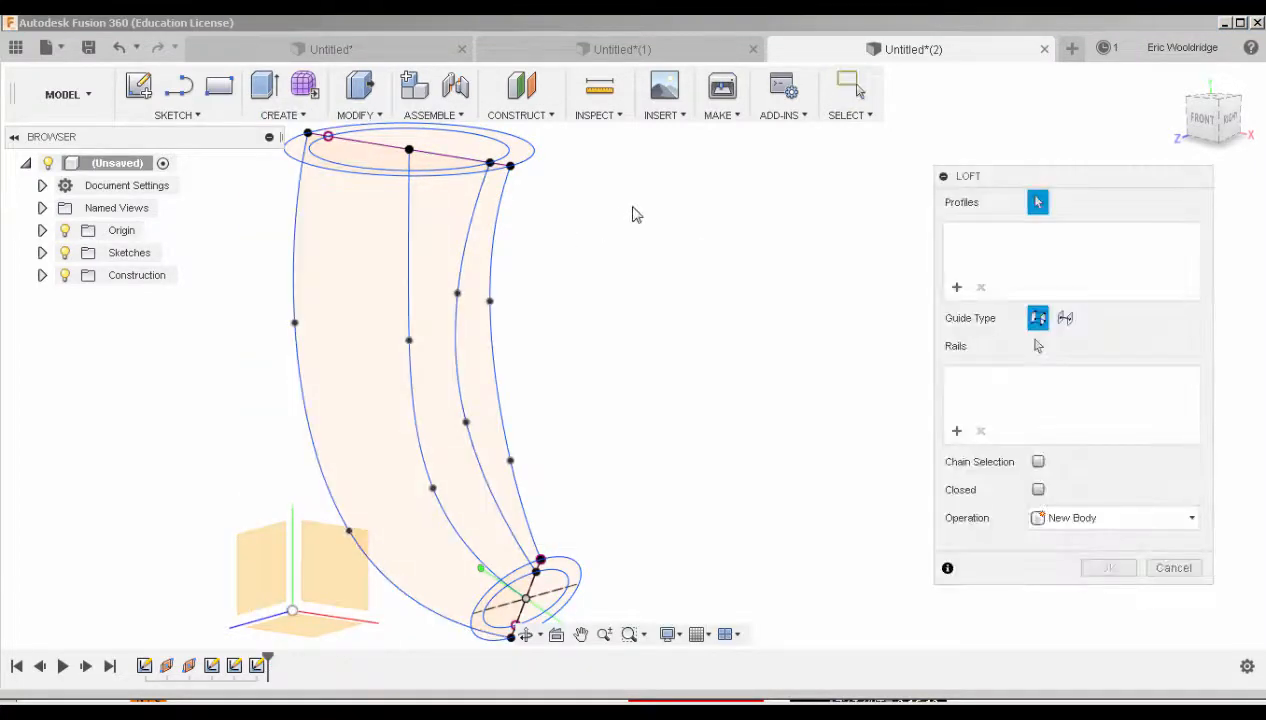
{"action": "middle_click_drag", "start_coordinate": [630, 212], "coordinate": [622, 233], "text": "shift"}
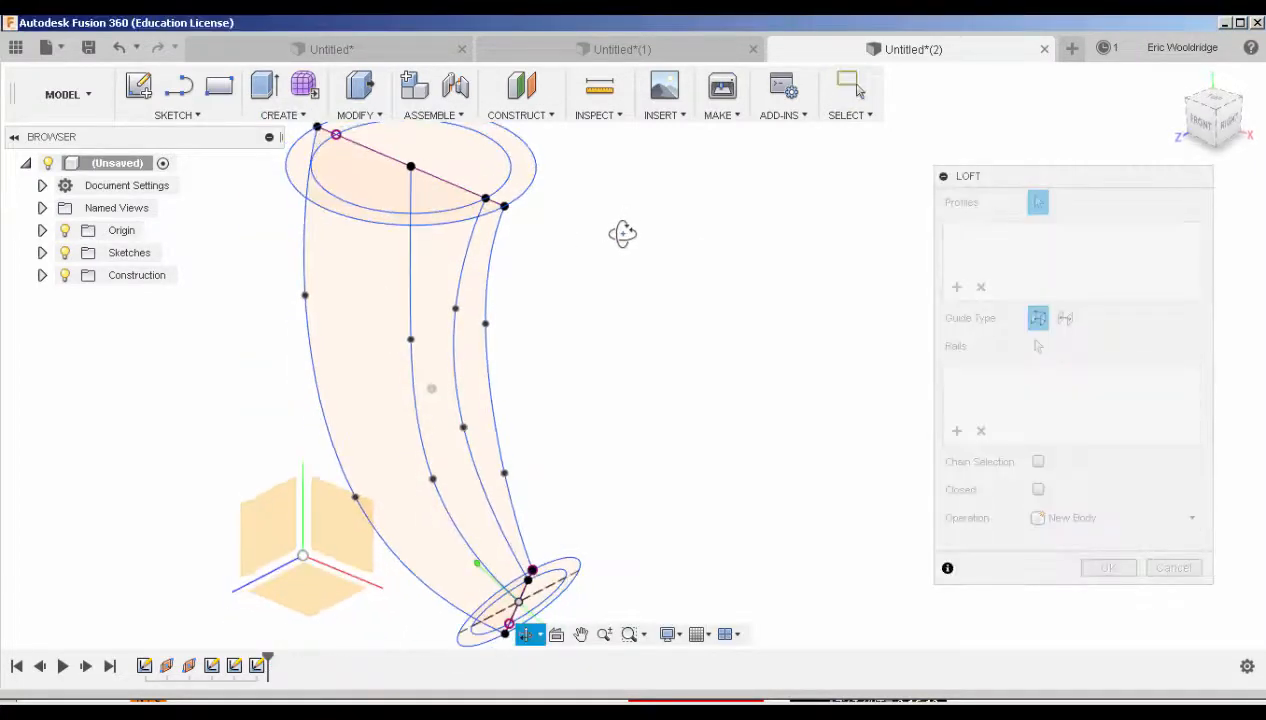
{"action": "left_click", "coordinate": [530, 177]}
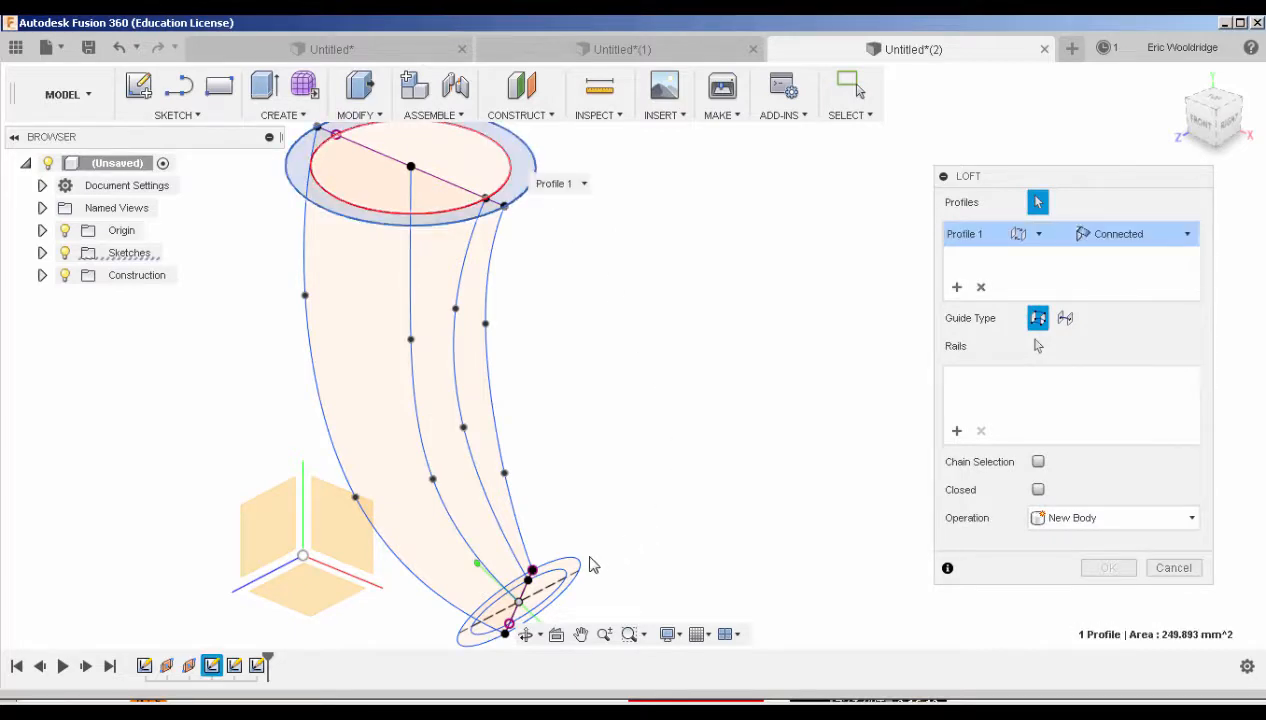
{"action": "left_click", "coordinate": [578, 568]}
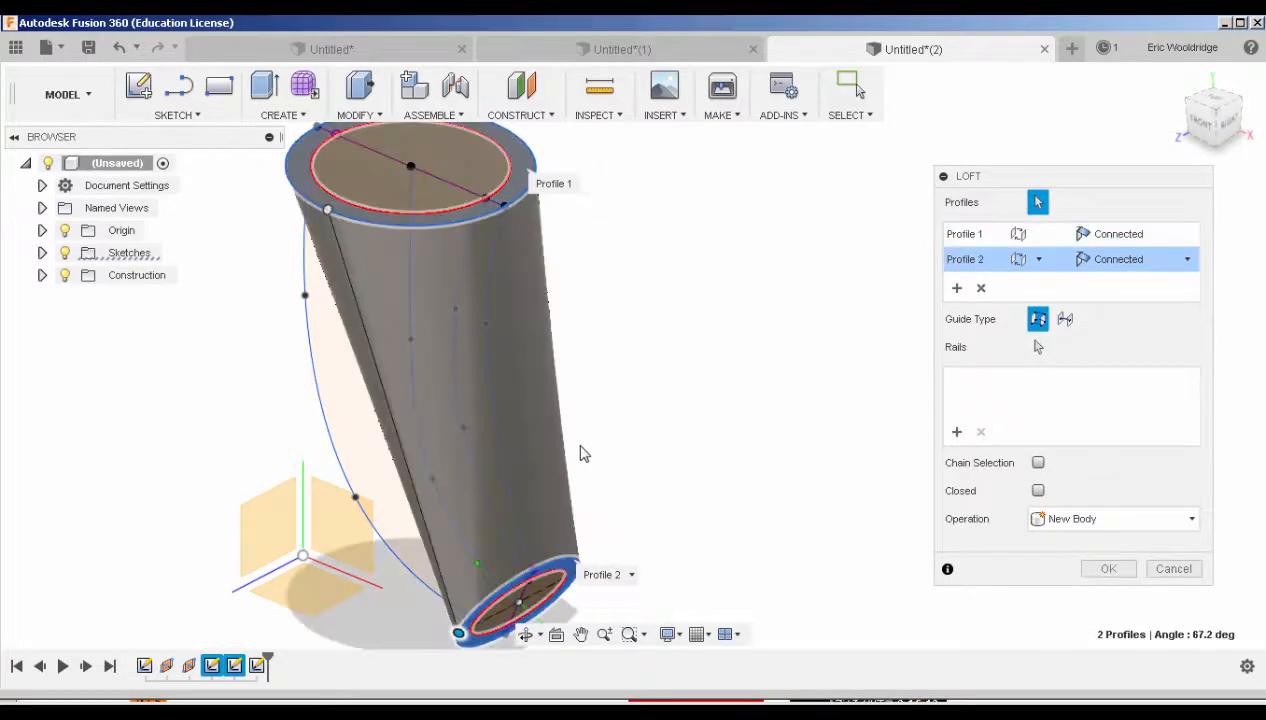
{"action": "middle_click_drag", "start_coordinate": [585, 453], "coordinate": [612, 420], "text": "shift"}
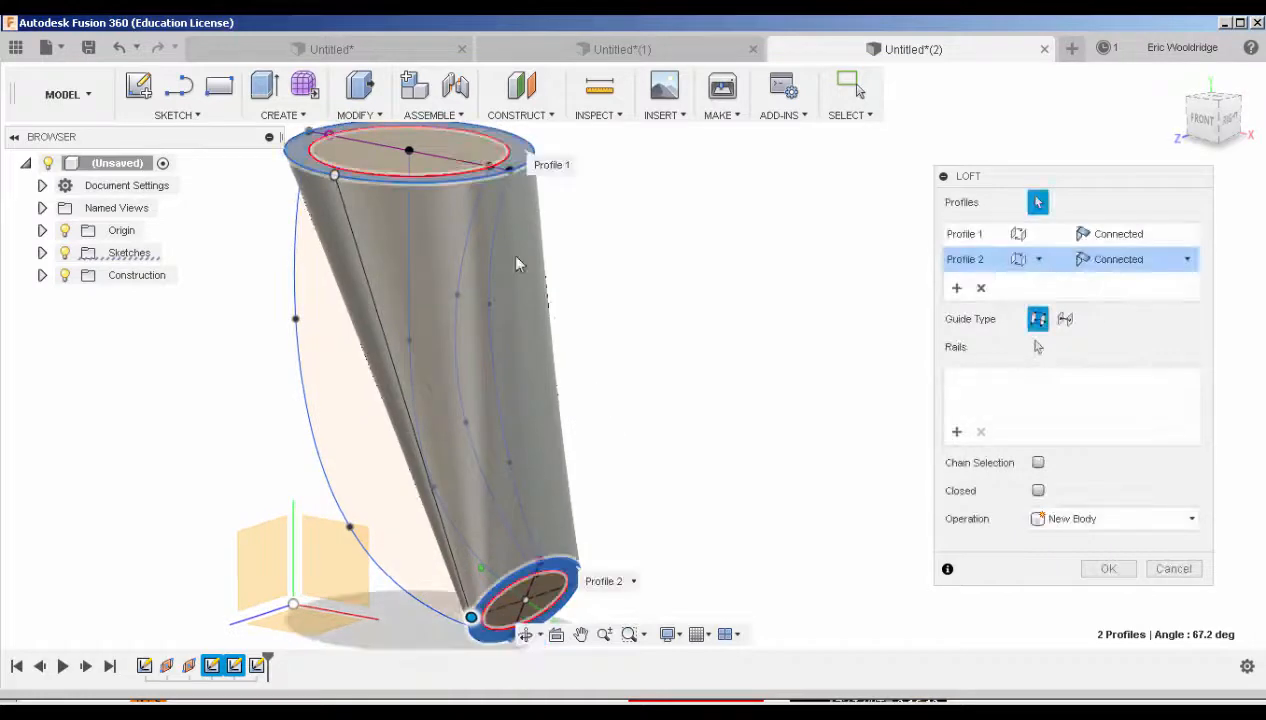
- Add the two outer side splines as loft rails and complete the loft as a new body
{"action": "left_click", "coordinate": [957, 433]}
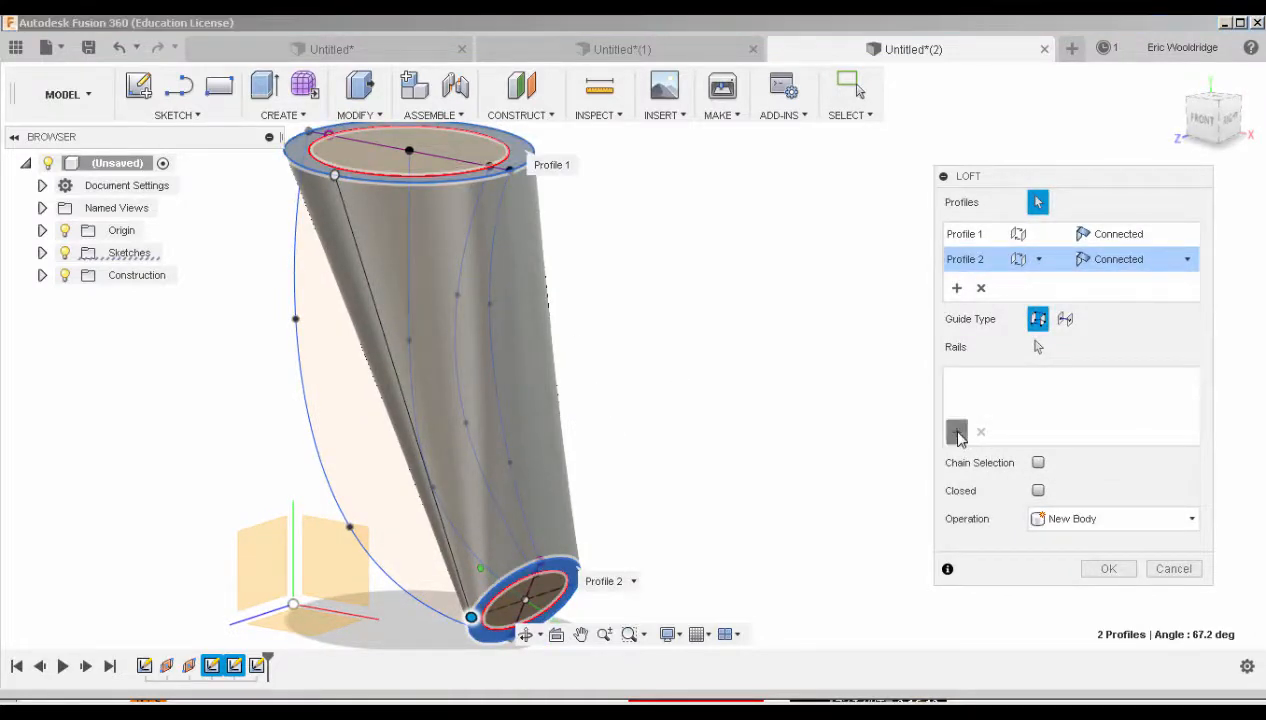
{"action": "left_click", "coordinate": [491, 350]}
{"action": "middle_click_drag", "start_coordinate": [625, 407], "coordinate": [616, 432], "text": "shift"}
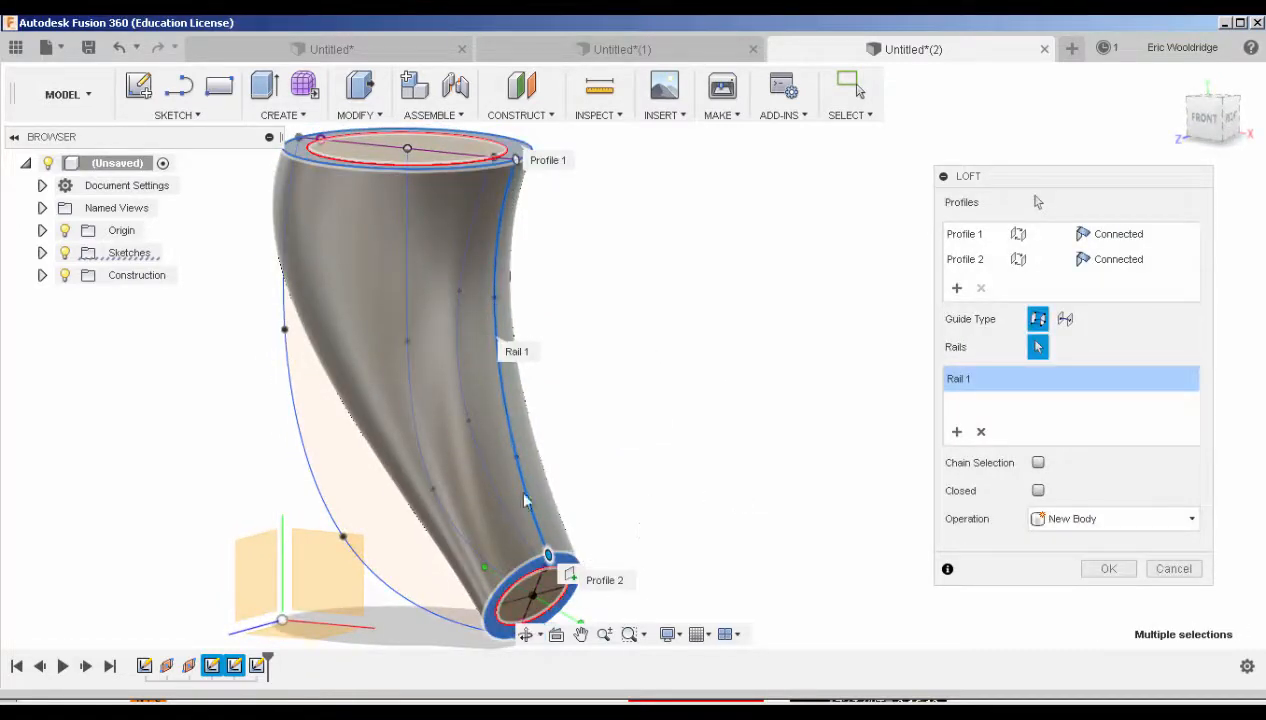
{"action": "left_click", "coordinate": [959, 439]}
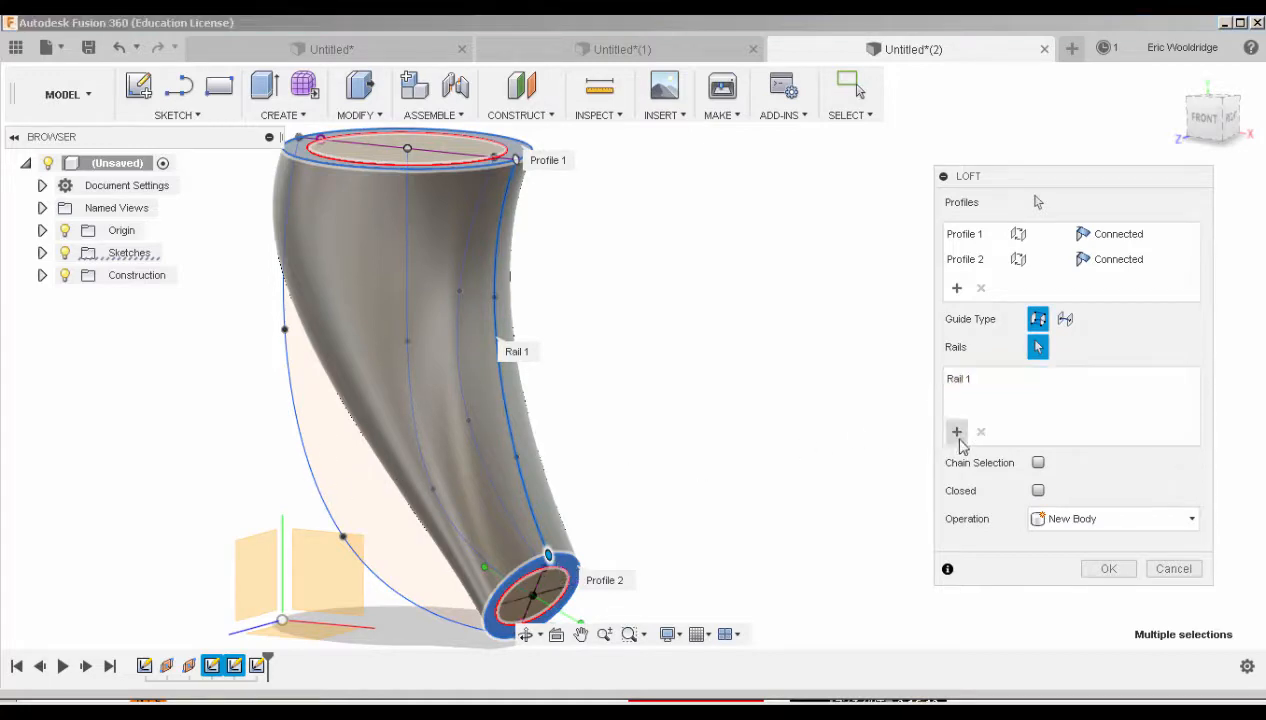
{"action": "left_click", "coordinate": [310, 470]}
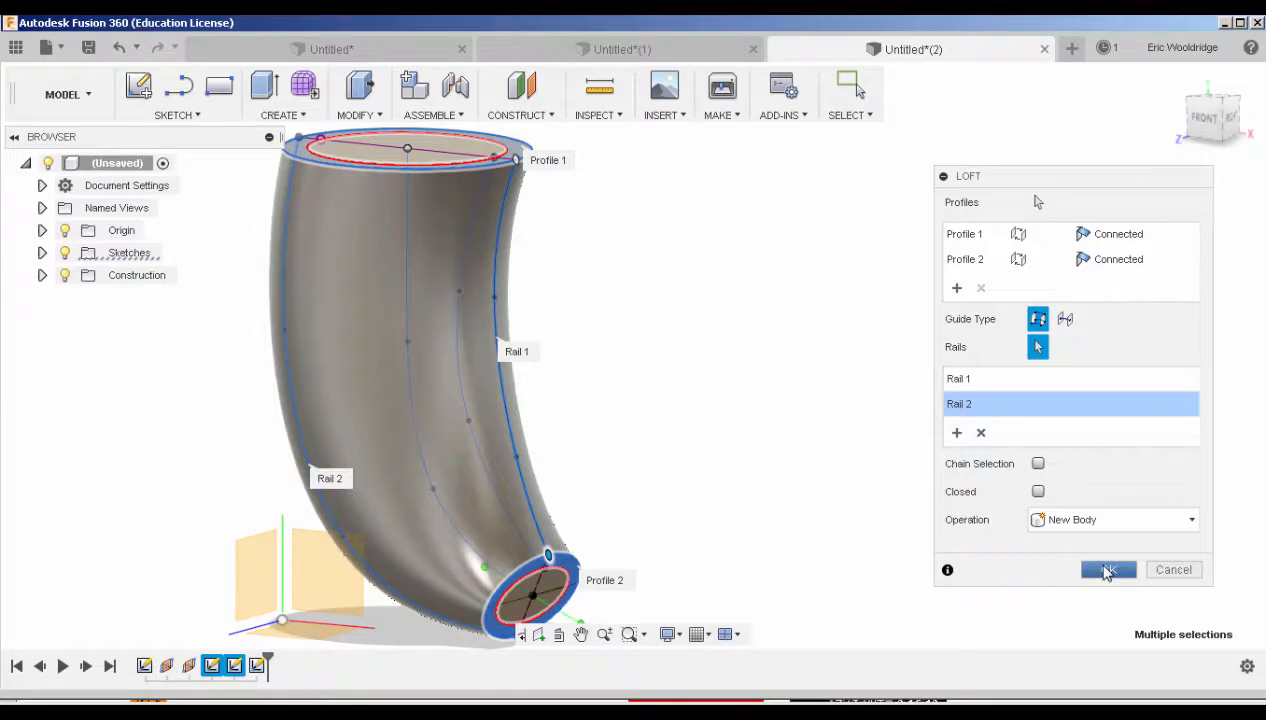
{"action": "left_click", "coordinate": [1107, 570]}
{"action": "middle_click_drag", "start_coordinate": [624, 379], "coordinate": [468, 287], "text": "shift"}
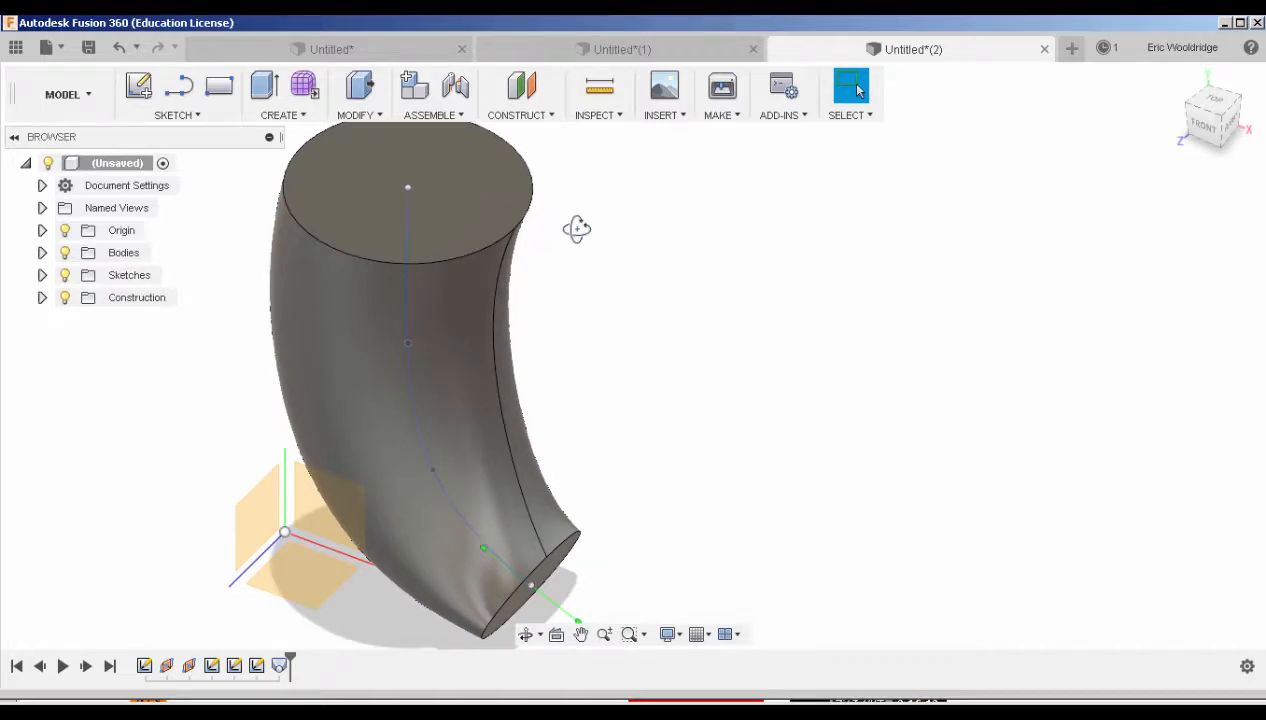
{"action": "middle_click_drag", "start_coordinate": [577, 229], "coordinate": [570, 262], "text": "shift"}
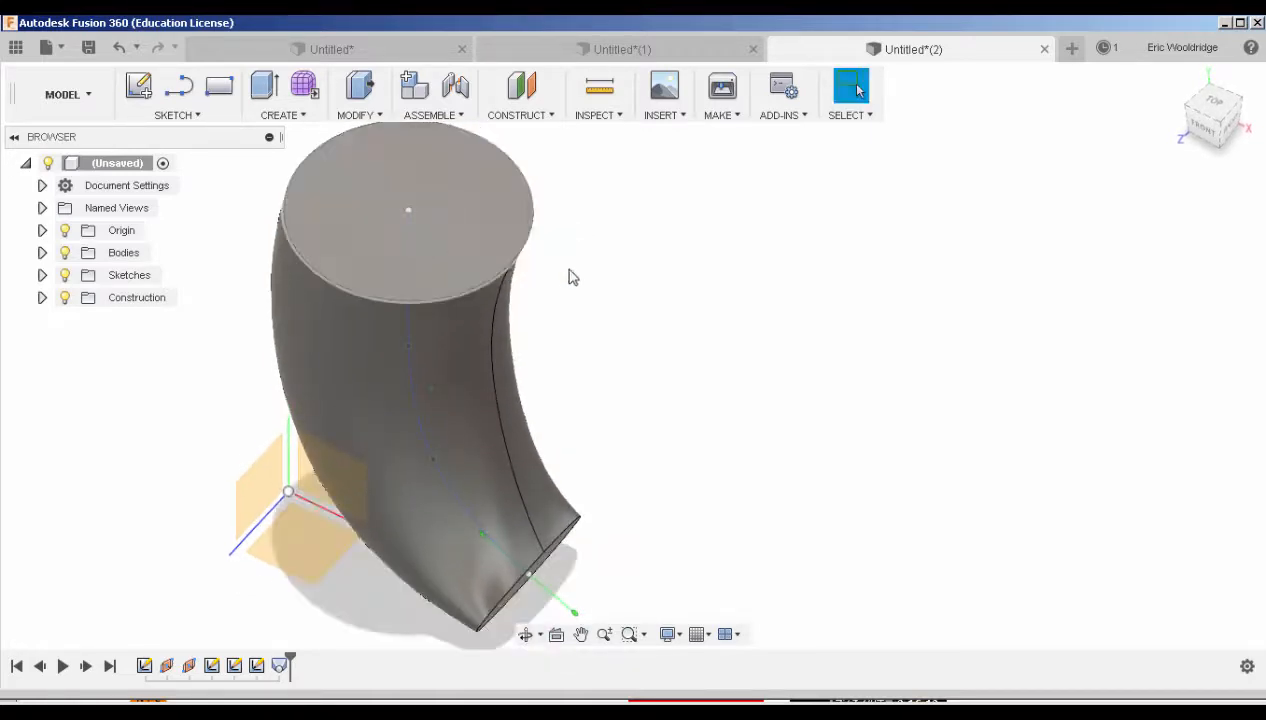
{"action": "middle_click_drag", "start_coordinate": [622, 362], "coordinate": [624, 336], "text": "shift"}
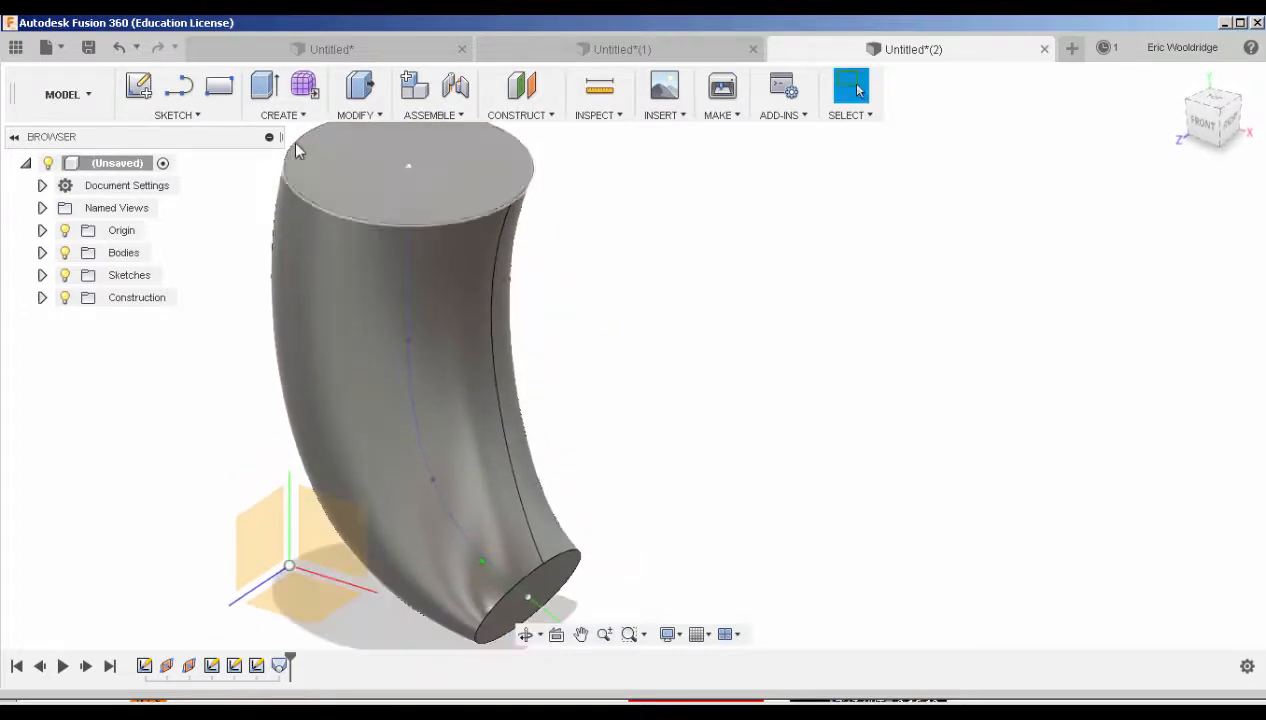
{"action": "left_click", "coordinate": [283, 117]}
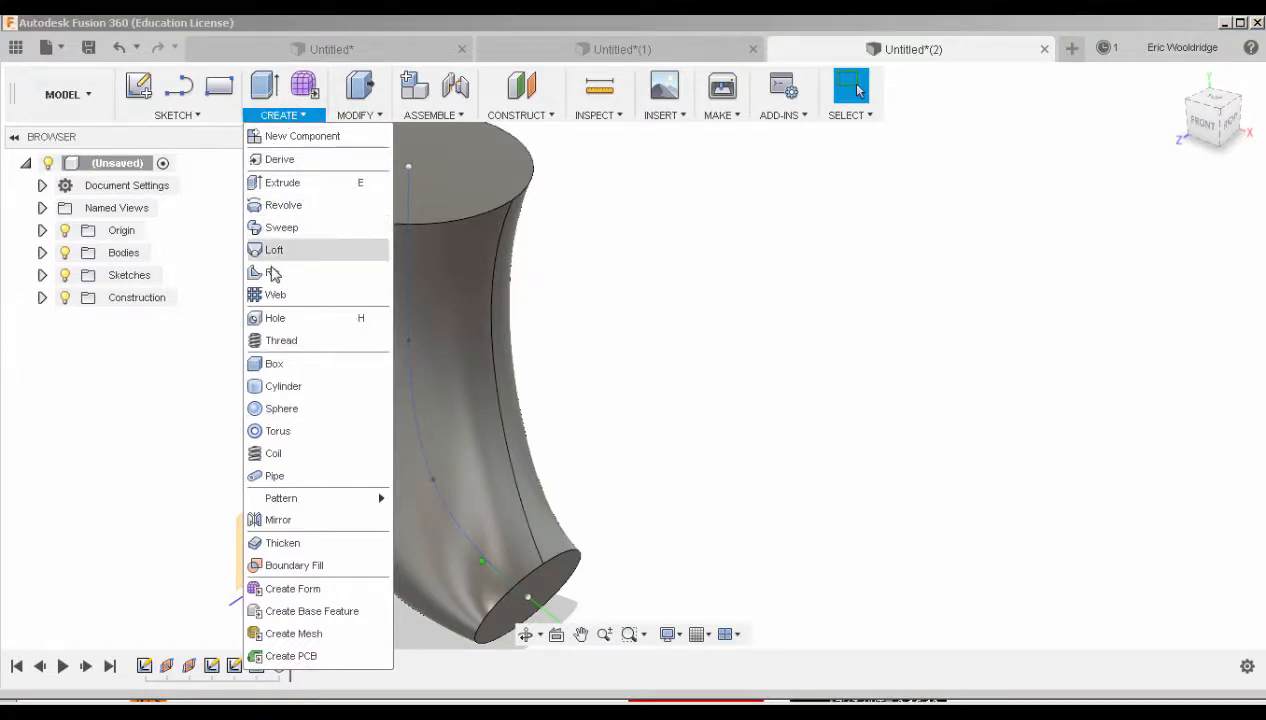
{"action": "left_click", "coordinate": [275, 250]}
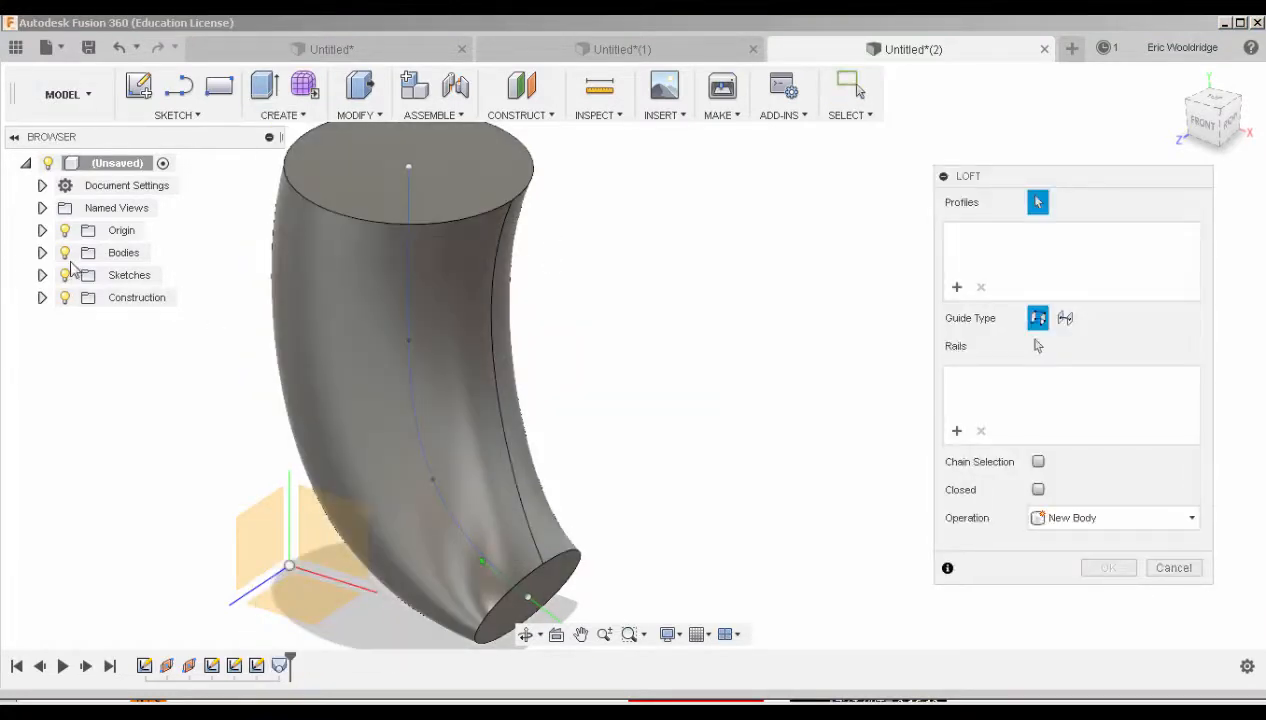
{"action": "left_click", "coordinate": [42, 276]}
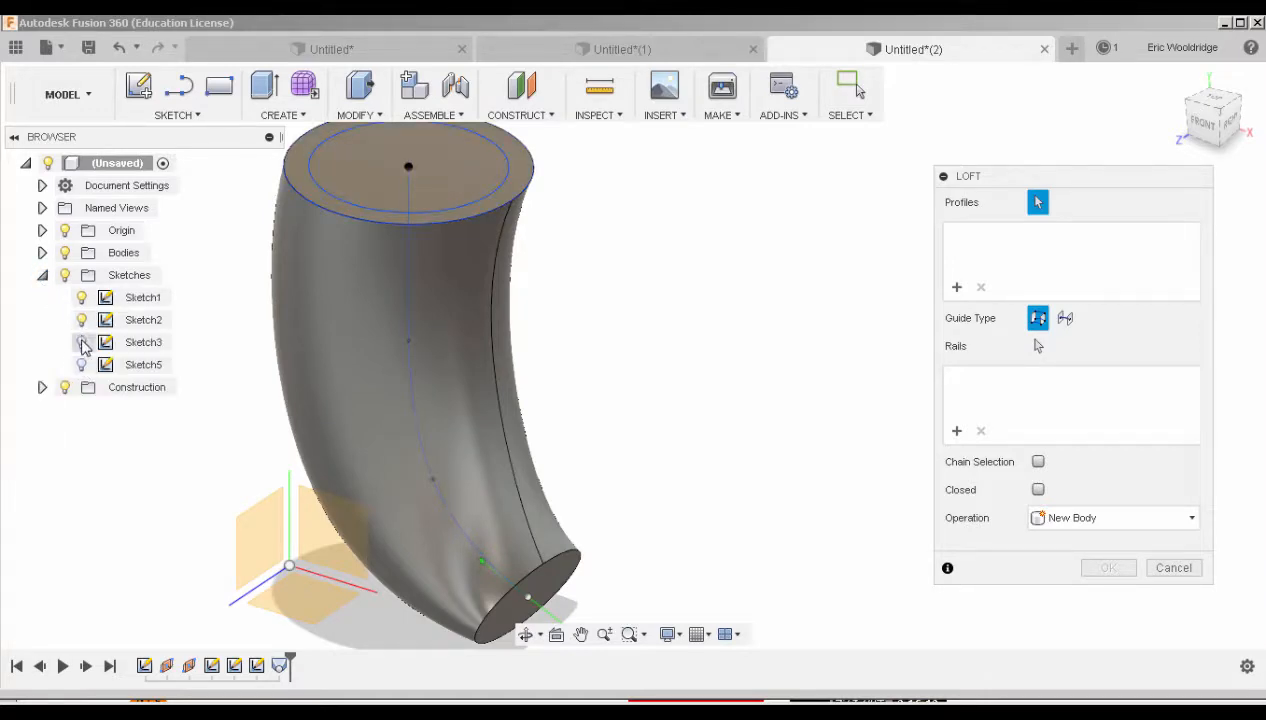
{"action": "left_click", "coordinate": [65, 254]}
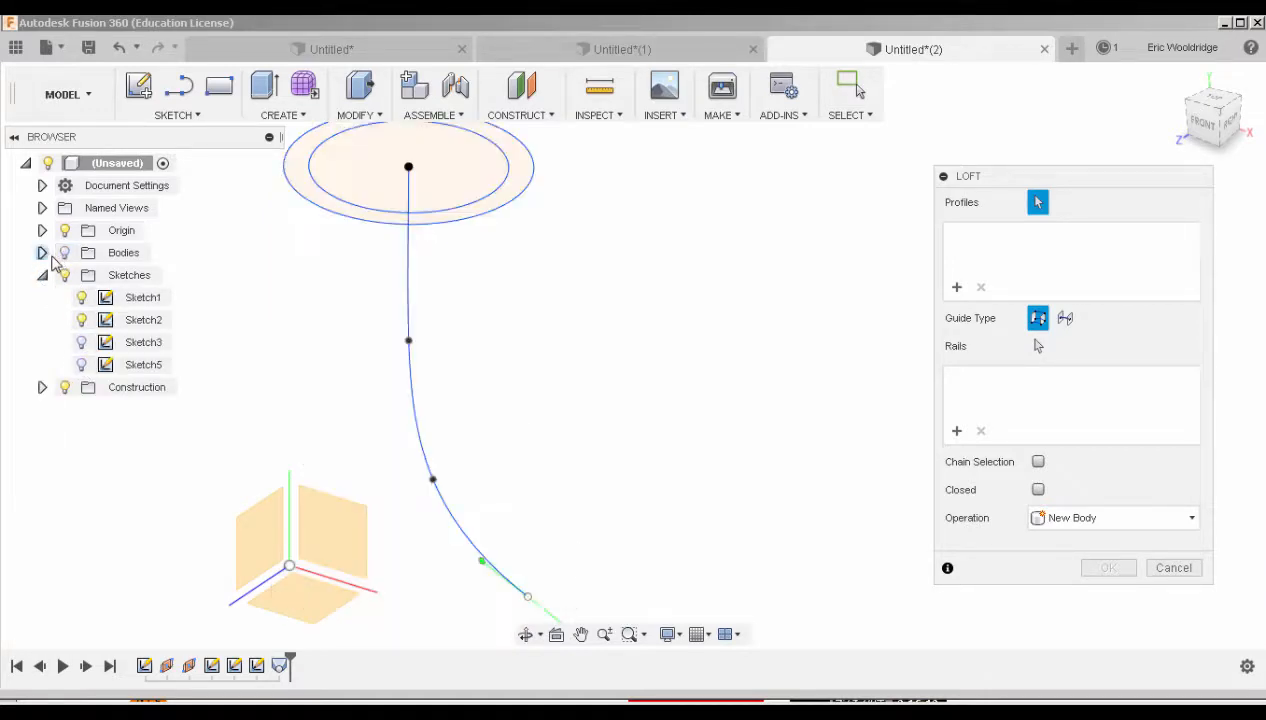
{"action": "middle_click_drag", "start_coordinate": [598, 390], "coordinate": [575, 290]}
{"action": "scroll", "coordinate": [590, 388], "scroll_direction": "down", "scroll_amount": 1}
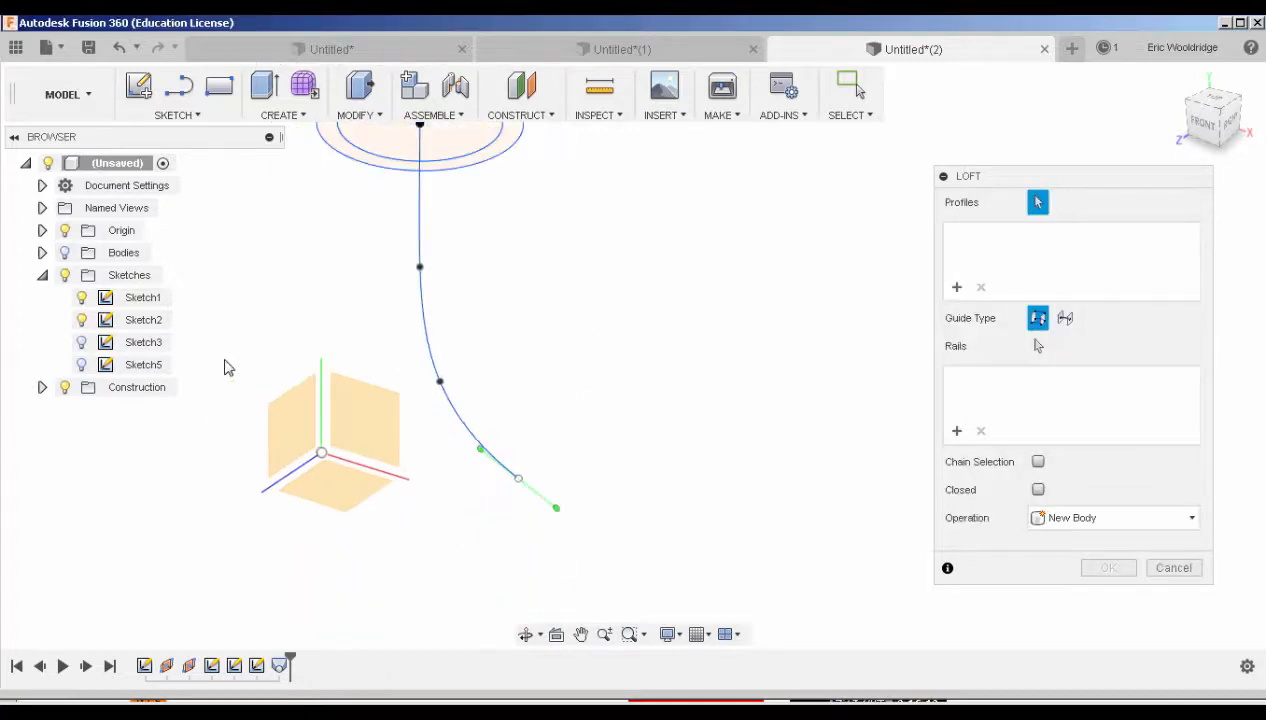
{"action": "left_click", "coordinate": [82, 343]}
{"action": "middle_click_drag", "start_coordinate": [638, 328], "coordinate": [633, 397]}
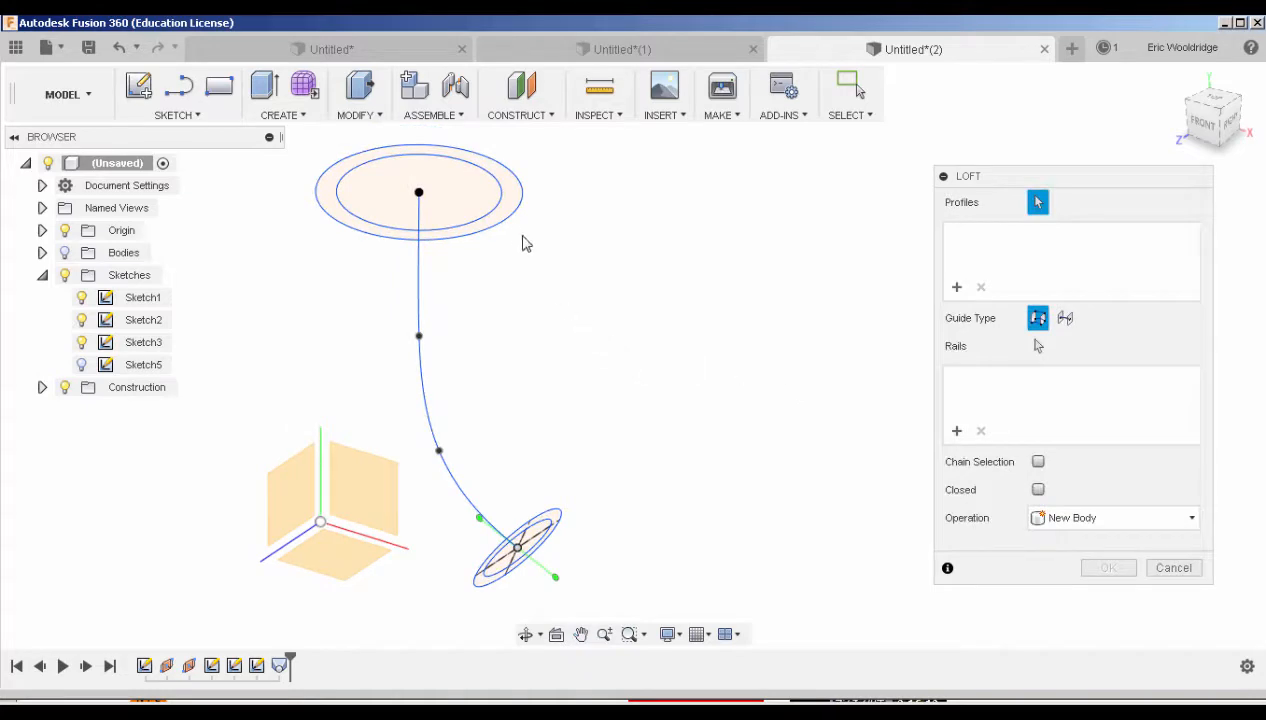
{"action": "left_click", "coordinate": [469, 205]}
{"action": "scroll", "coordinate": [573, 523], "scroll_direction": "up", "scroll_amount": 2}
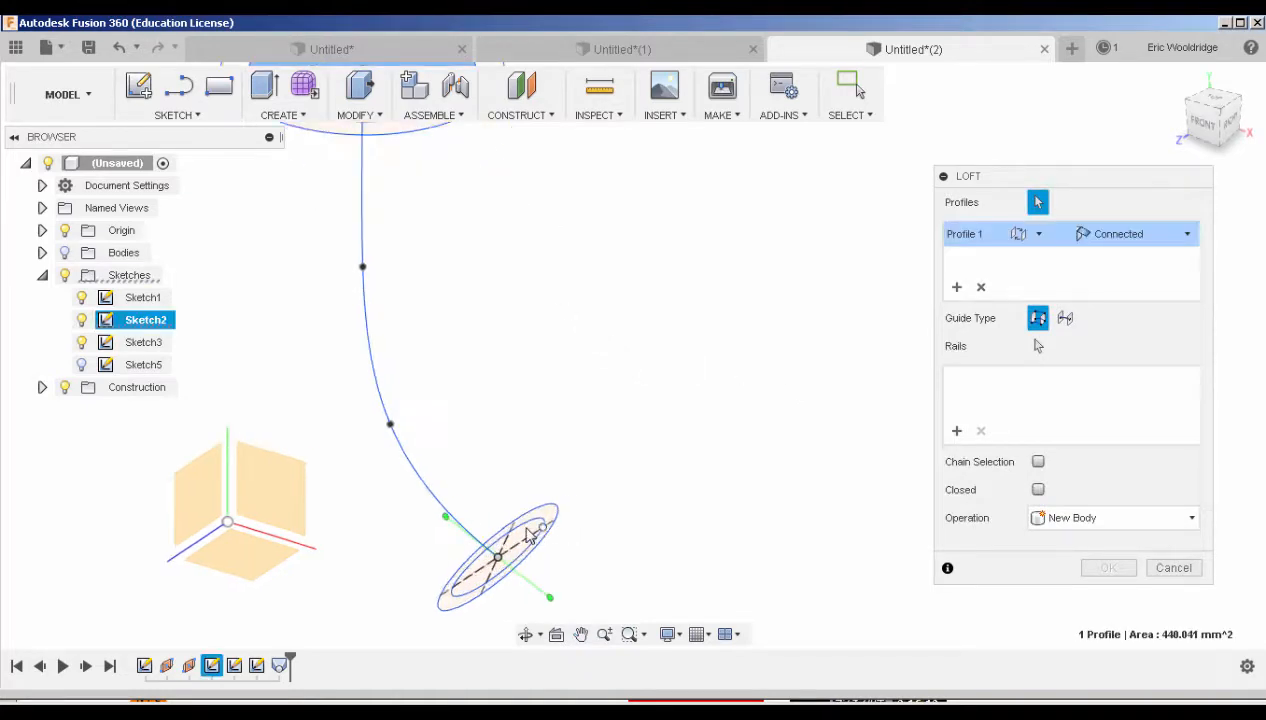
{"action": "left_click", "coordinate": [525, 538]}
{"action": "left_click", "coordinate": [526, 539]}
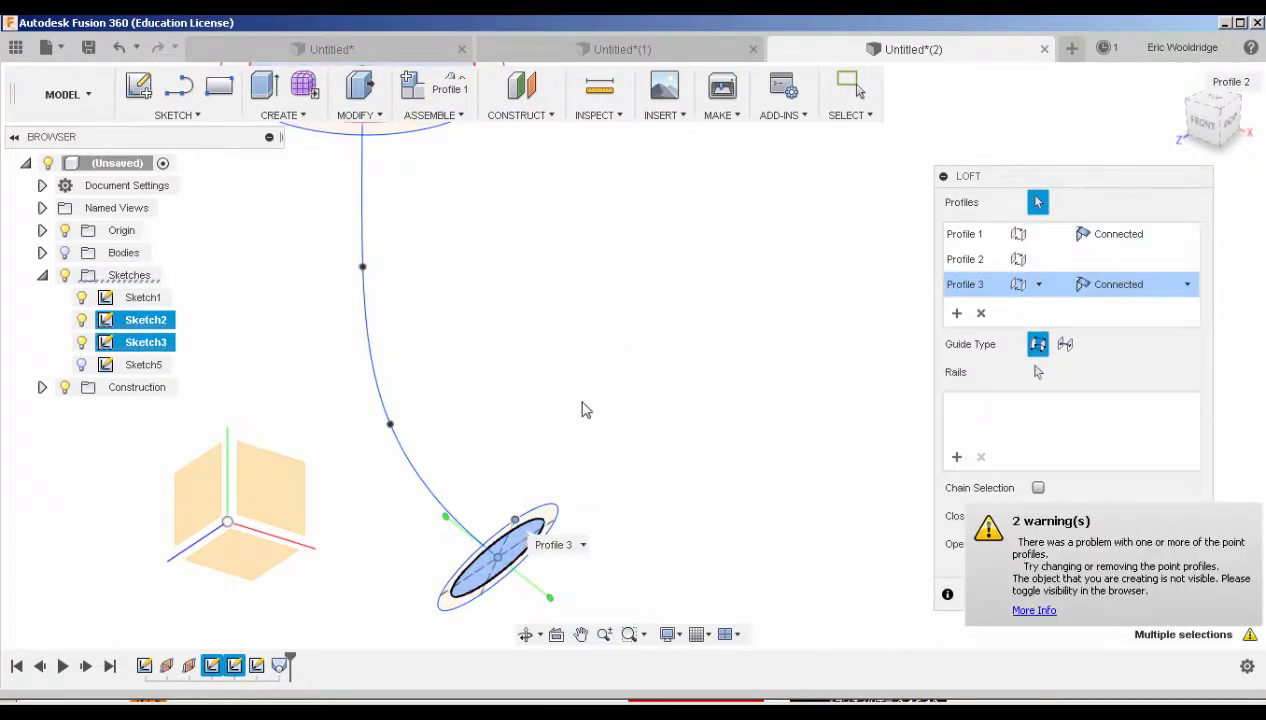
{"action": "scroll", "coordinate": [585, 409], "scroll_direction": "down", "scroll_amount": 2}
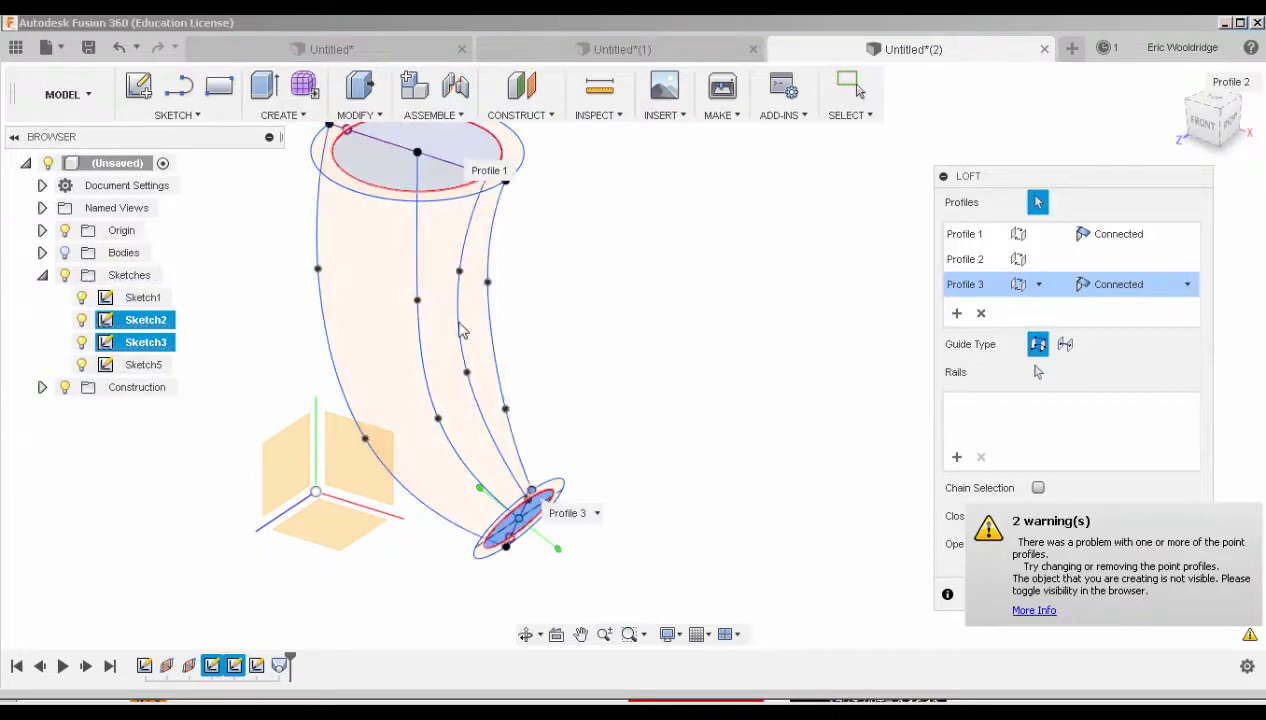
{"action": "middle_click_drag", "start_coordinate": [565, 325], "coordinate": [565, 356]}
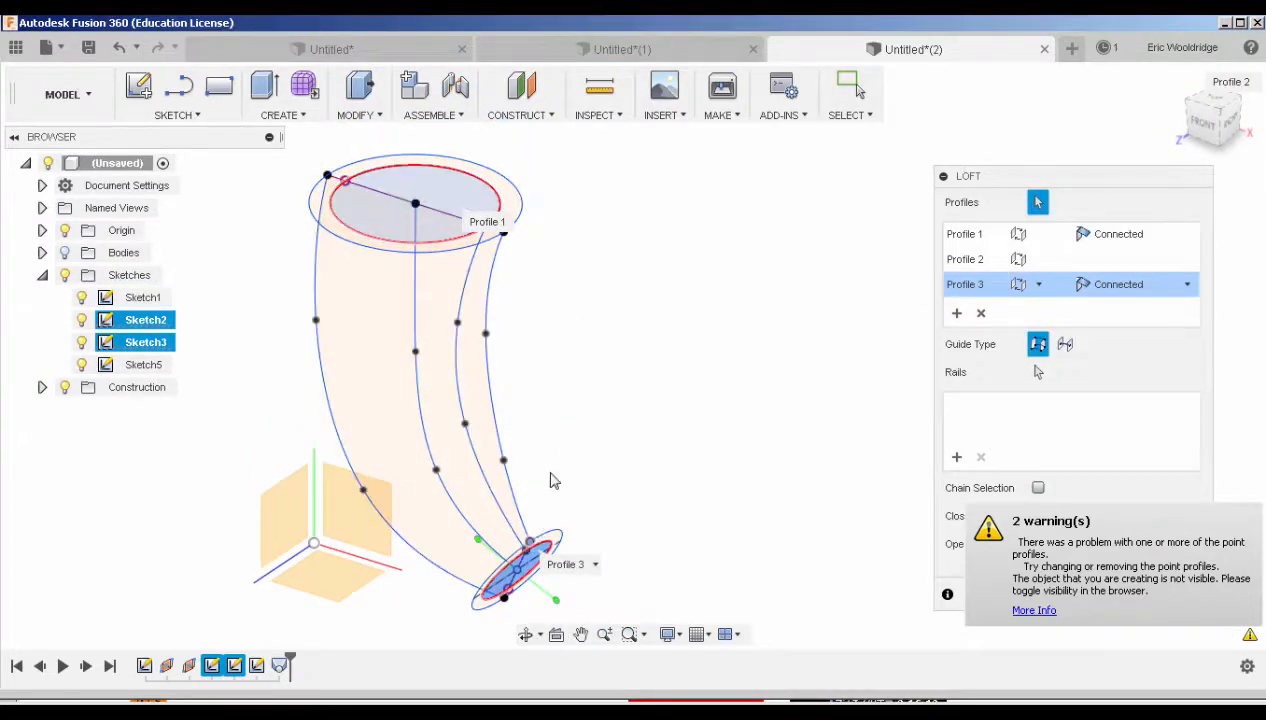
{"action": "scroll", "coordinate": [462, 287], "scroll_direction": "up", "scroll_amount": 2}
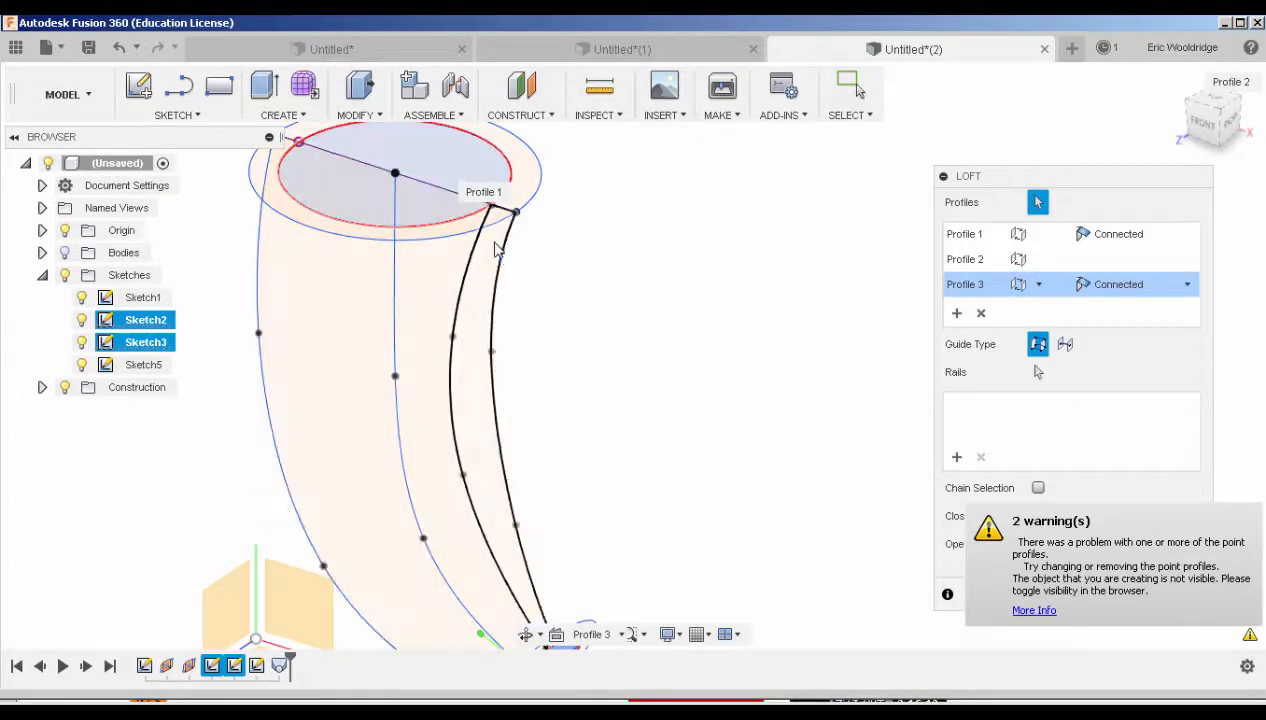
{"action": "scroll", "coordinate": [470, 245], "scroll_direction": "up", "scroll_amount": 2}
{"action": "scroll", "coordinate": [470, 245], "scroll_direction": "up", "scroll_amount": 1}
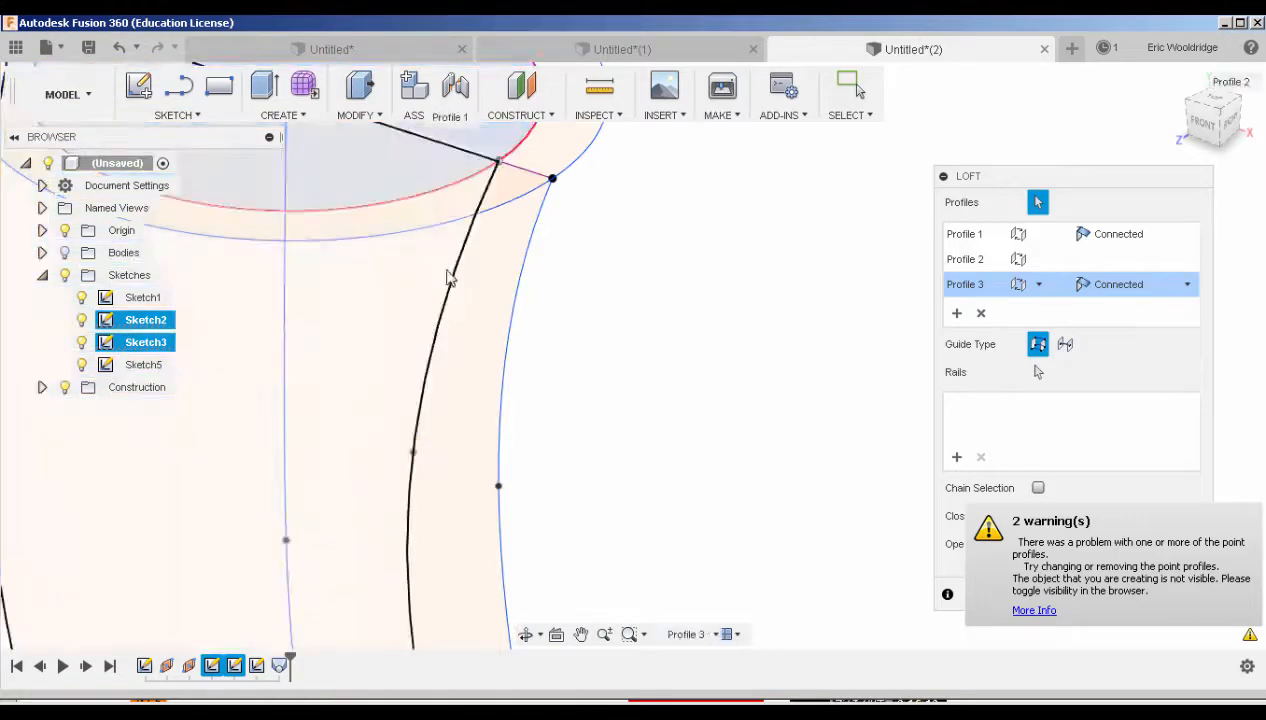
{"action": "scroll", "coordinate": [455, 282], "scroll_direction": "down", "scroll_amount": 2}
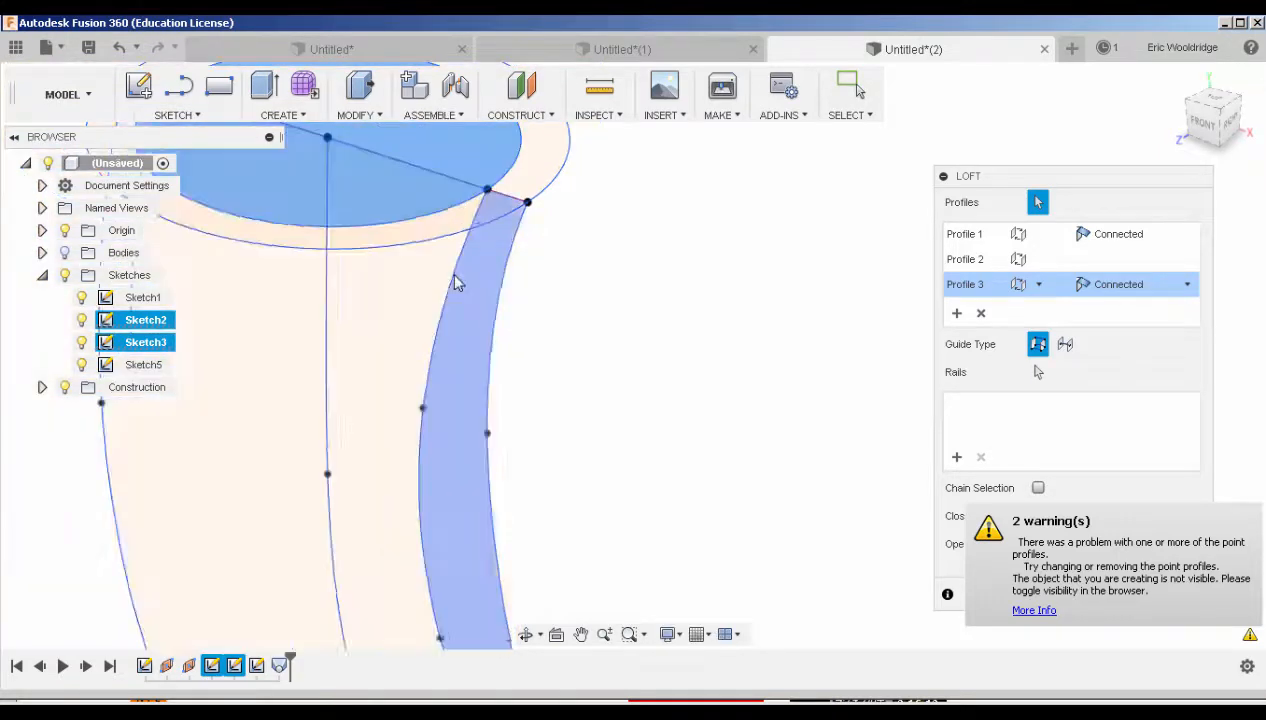
{"action": "scroll", "coordinate": [457, 282], "scroll_direction": "down", "scroll_amount": 1}
{"action": "middle_click_drag", "start_coordinate": [630, 390], "coordinate": [592, 277]}
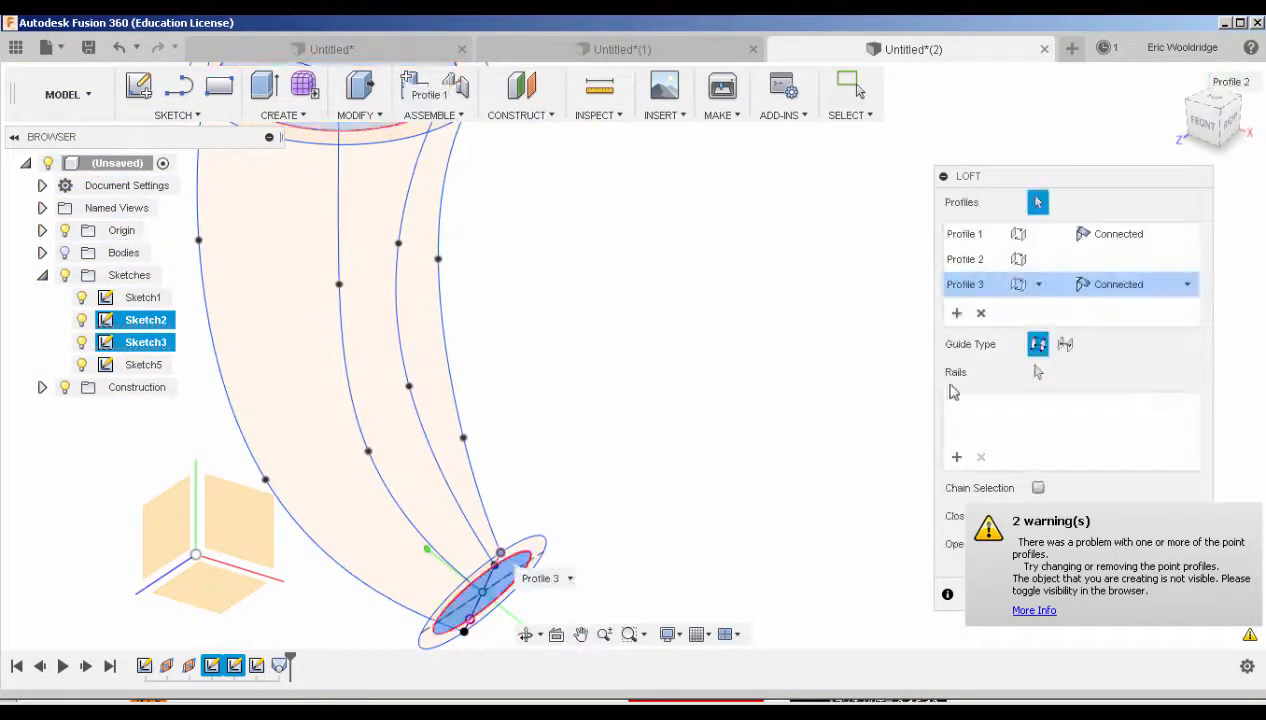
{"action": "left_click", "coordinate": [957, 458]}
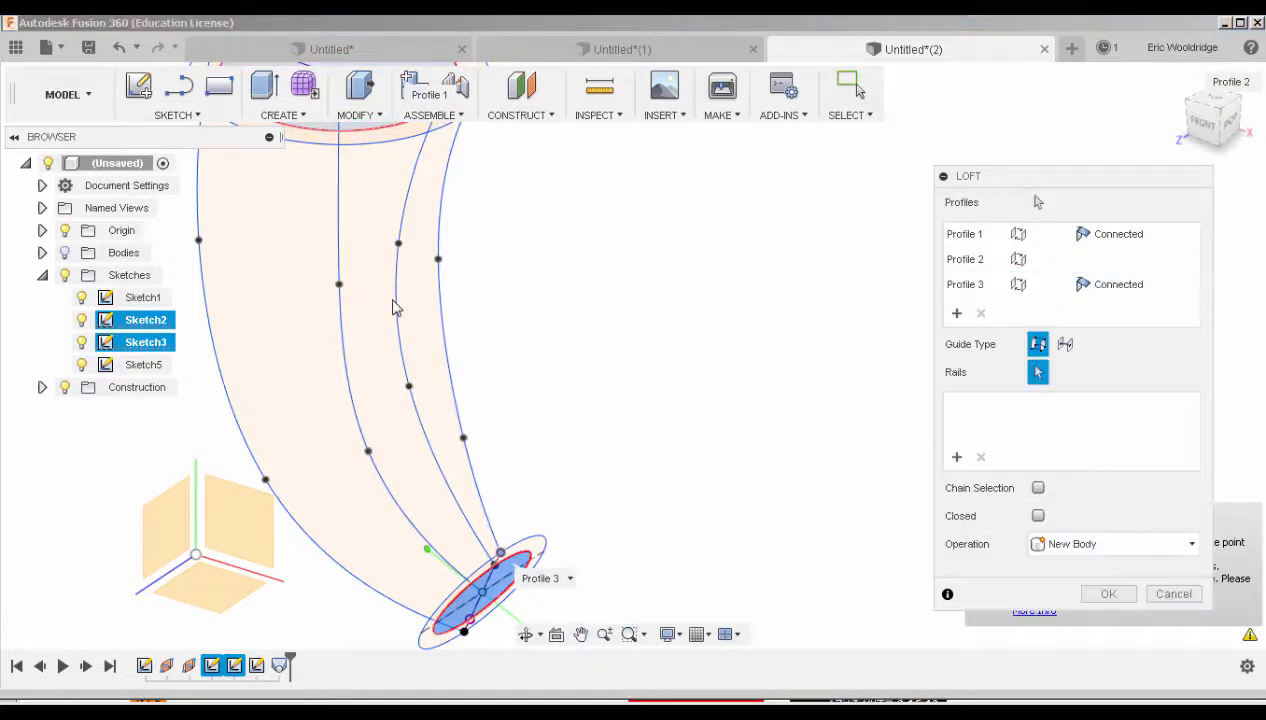
{"action": "left_click", "coordinate": [446, 328]}
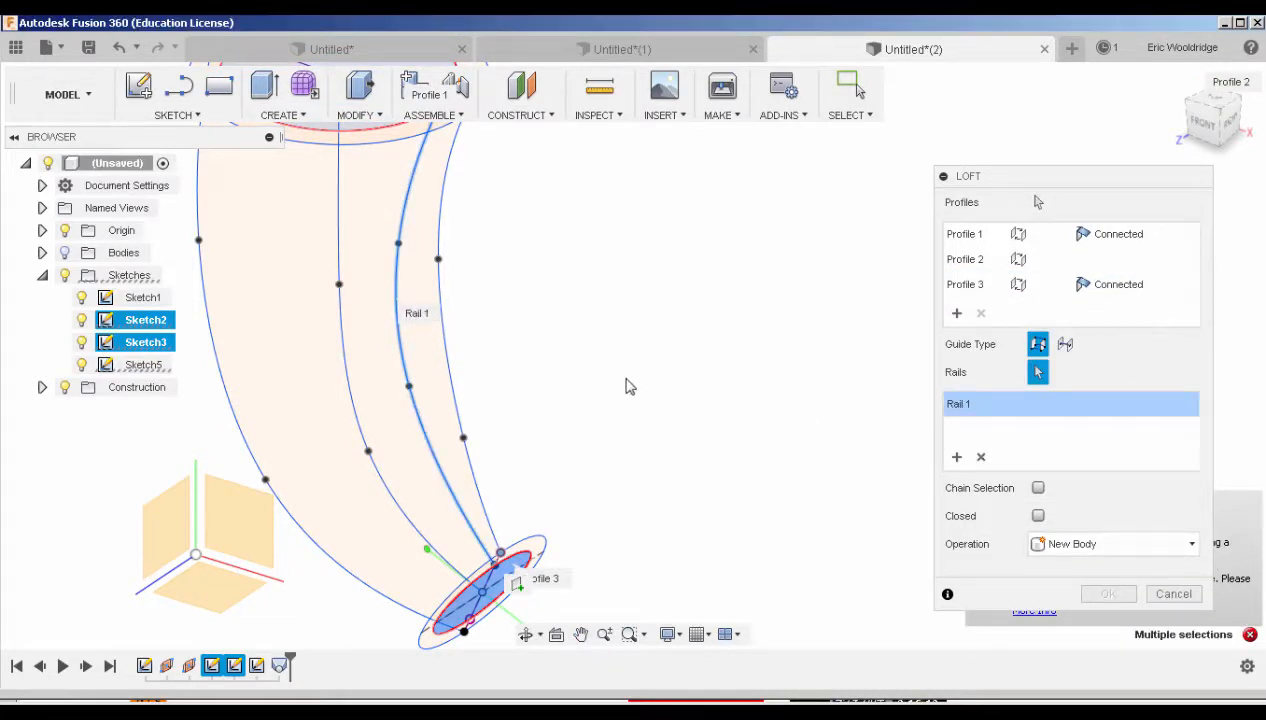
{"action": "middle_click_drag", "start_coordinate": [728, 418], "coordinate": [650, 447], "text": "shift"}
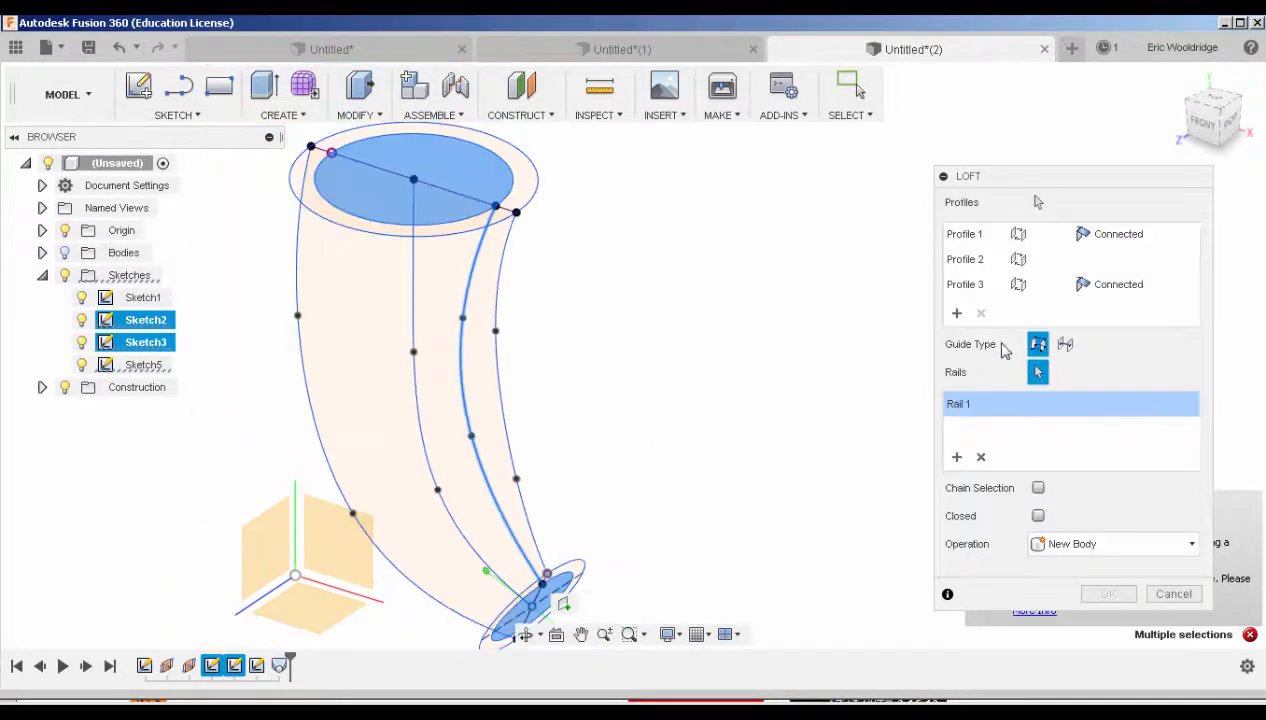
{"action": "left_click", "coordinate": [962, 315]}
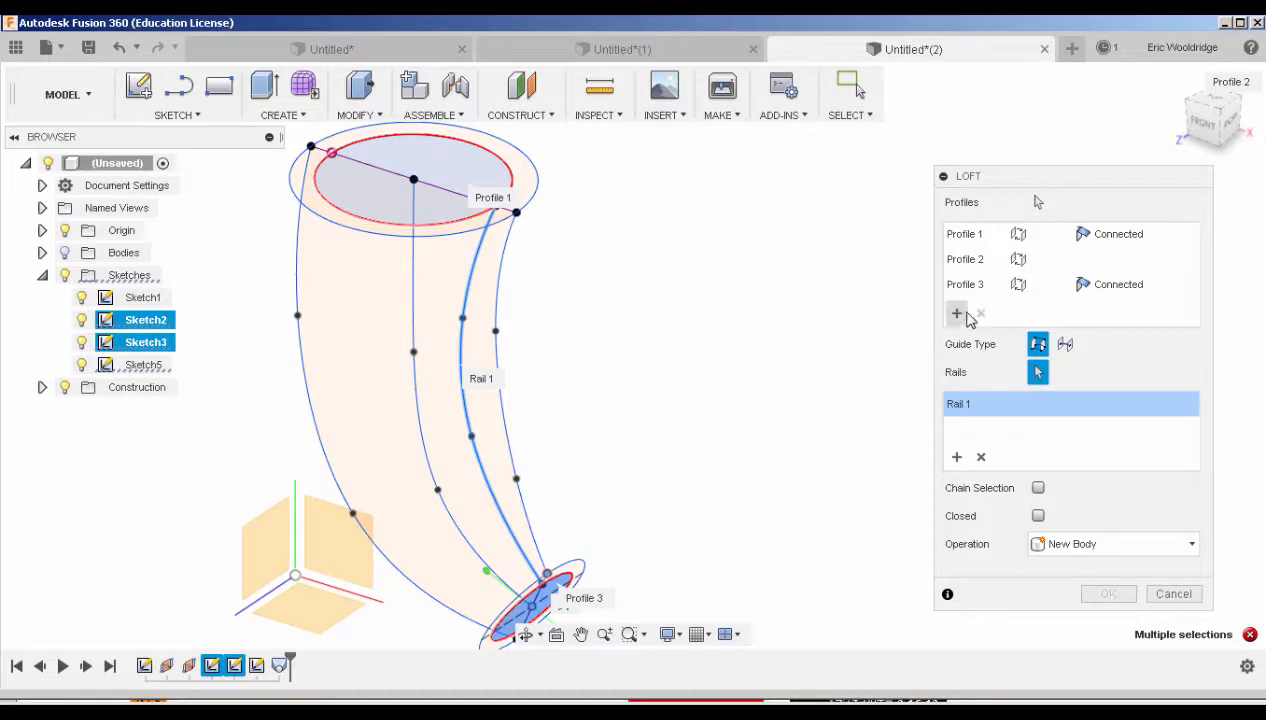
{"action": "left_click", "coordinate": [1172, 594]}
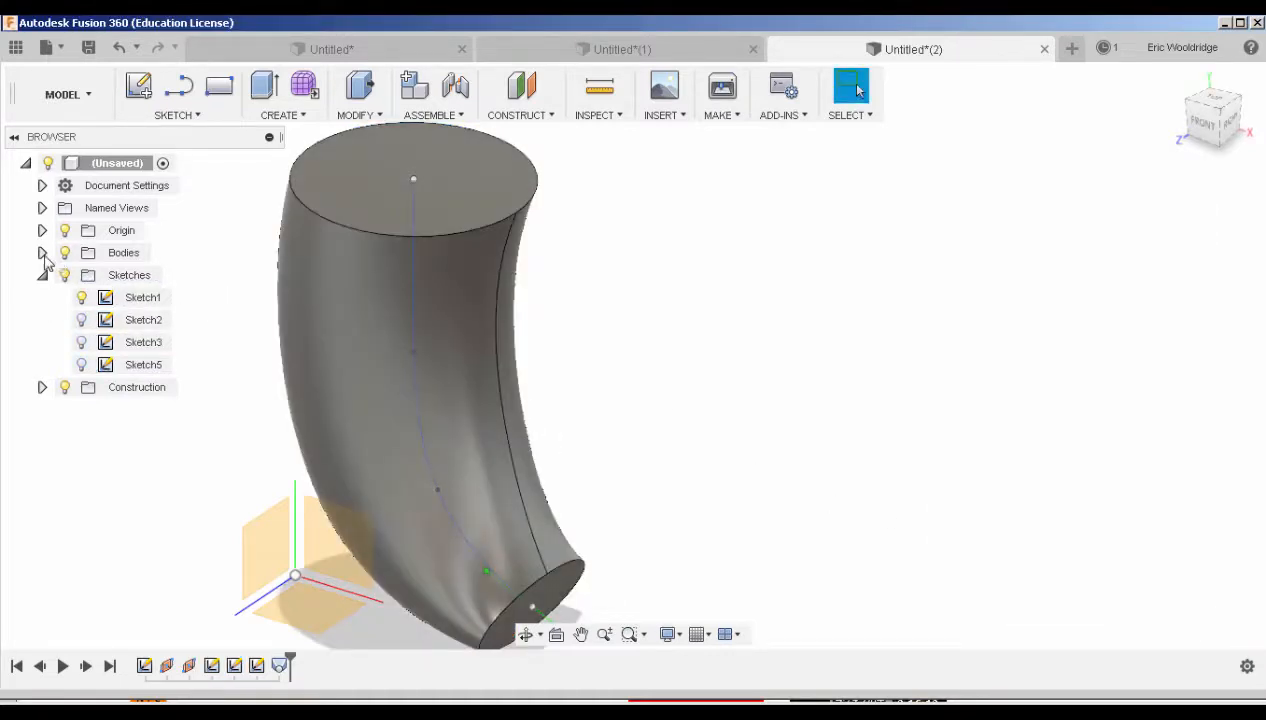
- Hide the lofted body and show Sketch2, Sketch3 and Sketch5
{"action": "left_click", "coordinate": [42, 252]}
{"action": "left_click", "coordinate": [81, 275]}
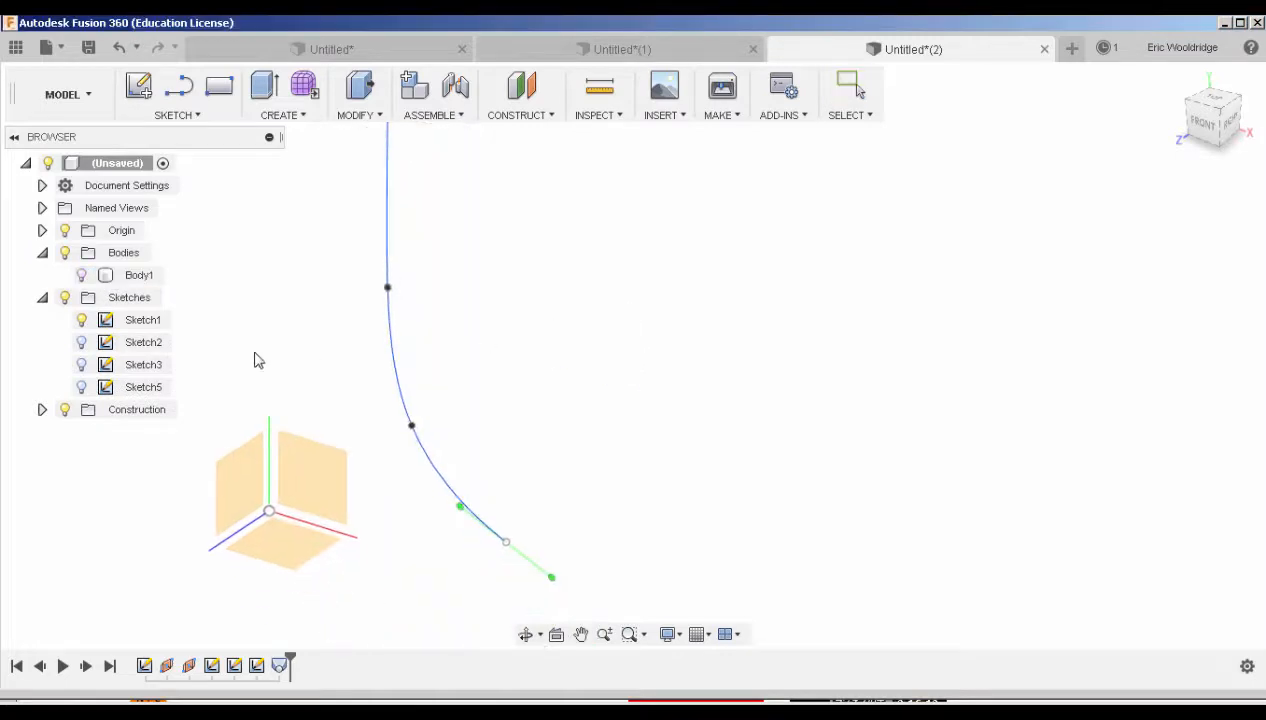
{"action": "left_click", "coordinate": [82, 342]}
{"action": "left_click", "coordinate": [82, 365]}
{"action": "left_click", "coordinate": [82, 387]}
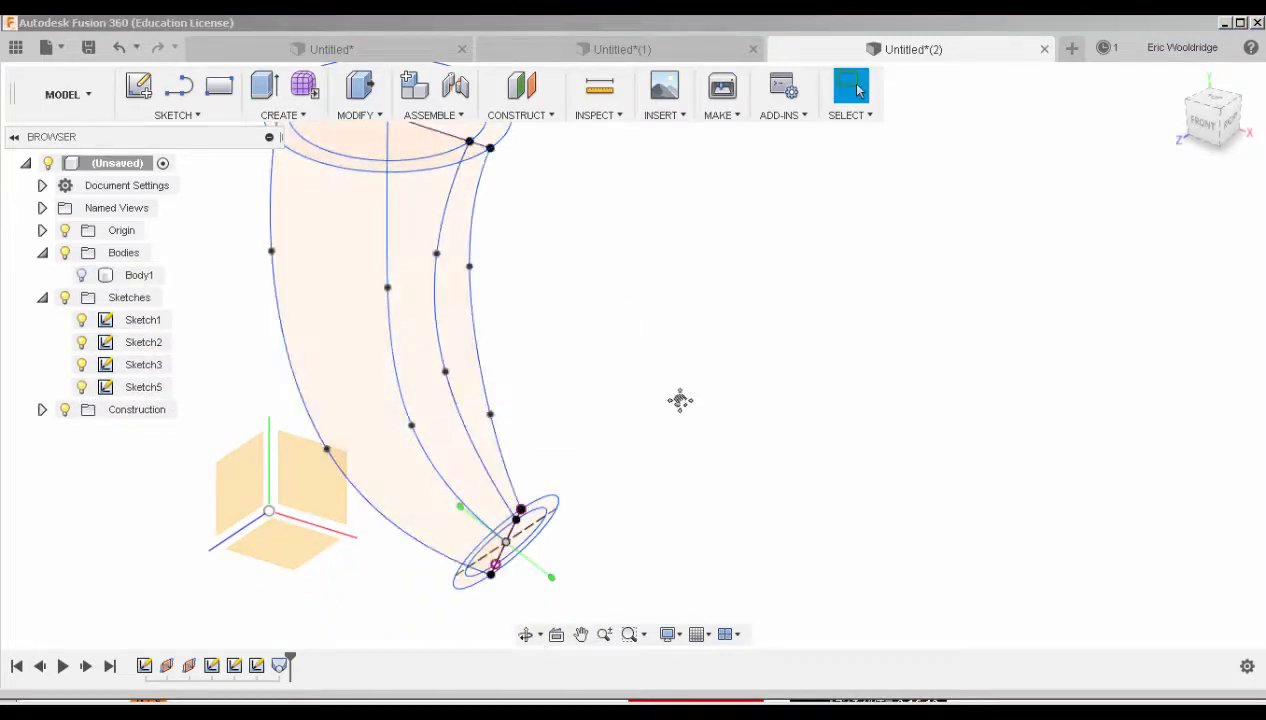
- Set up a loft from the inner circle of the upper sketch to the inner ellipse of the lower sketch
{"action": "middle_click_drag", "start_coordinate": [680, 400], "coordinate": [790, 432]}
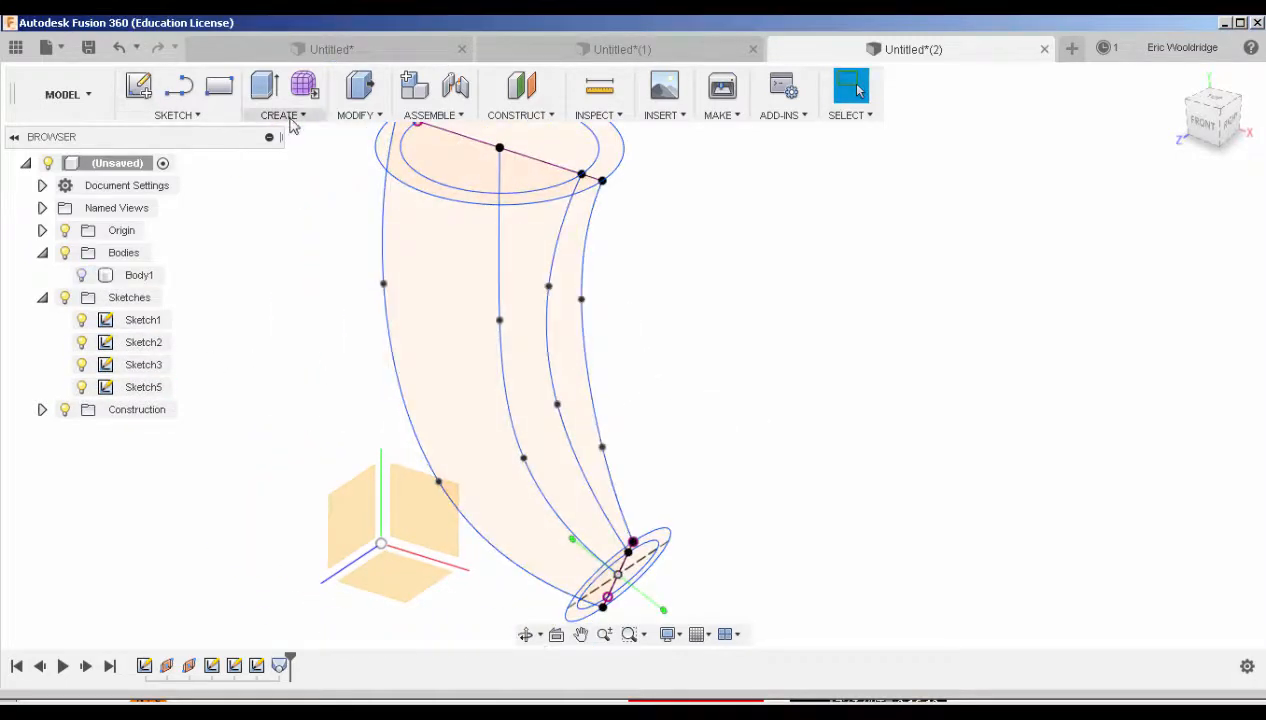
{"action": "left_click", "coordinate": [283, 116]}
{"action": "left_click", "coordinate": [280, 249]}
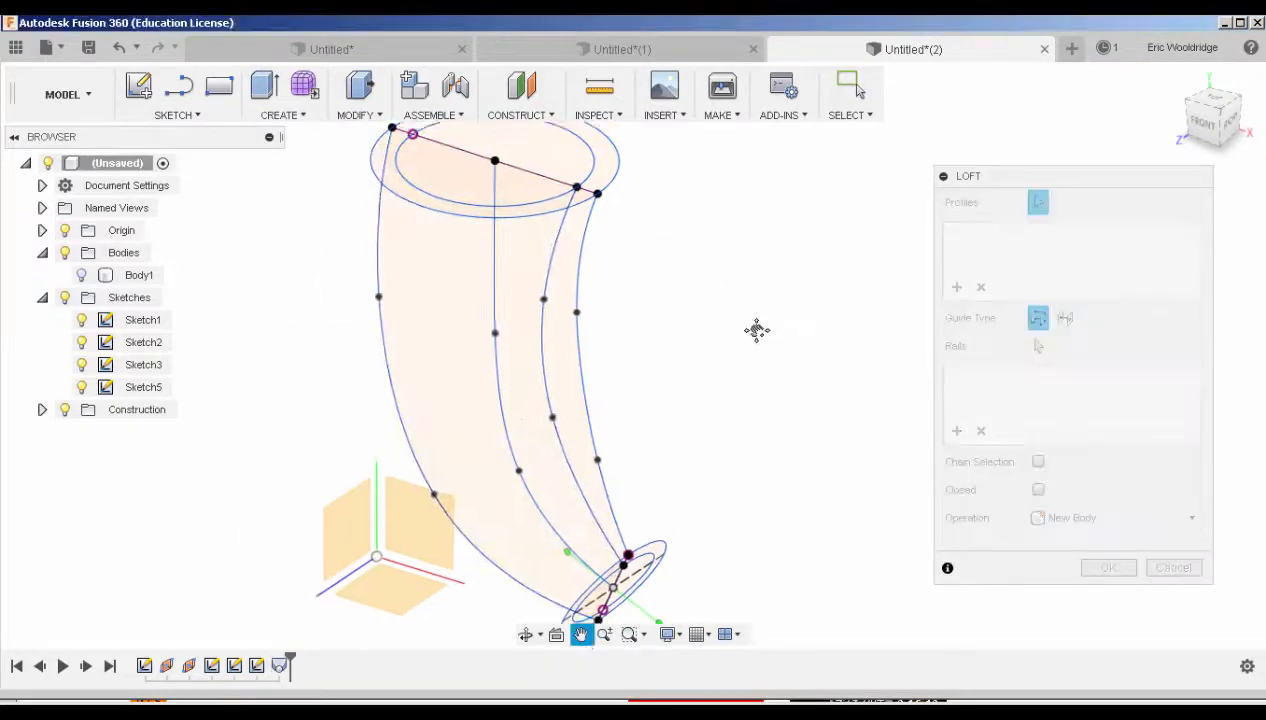
{"action": "left_click", "coordinate": [568, 199]}
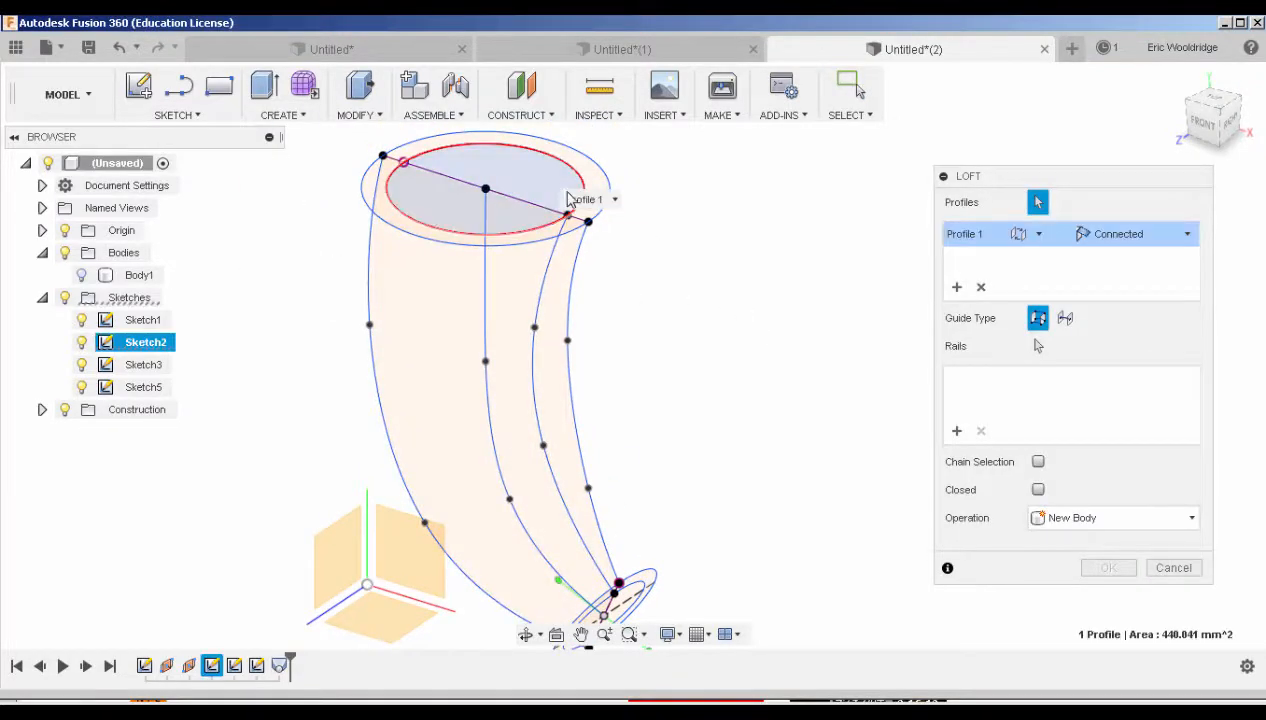
{"action": "scroll", "coordinate": [684, 526], "scroll_direction": "up", "scroll_amount": 5}
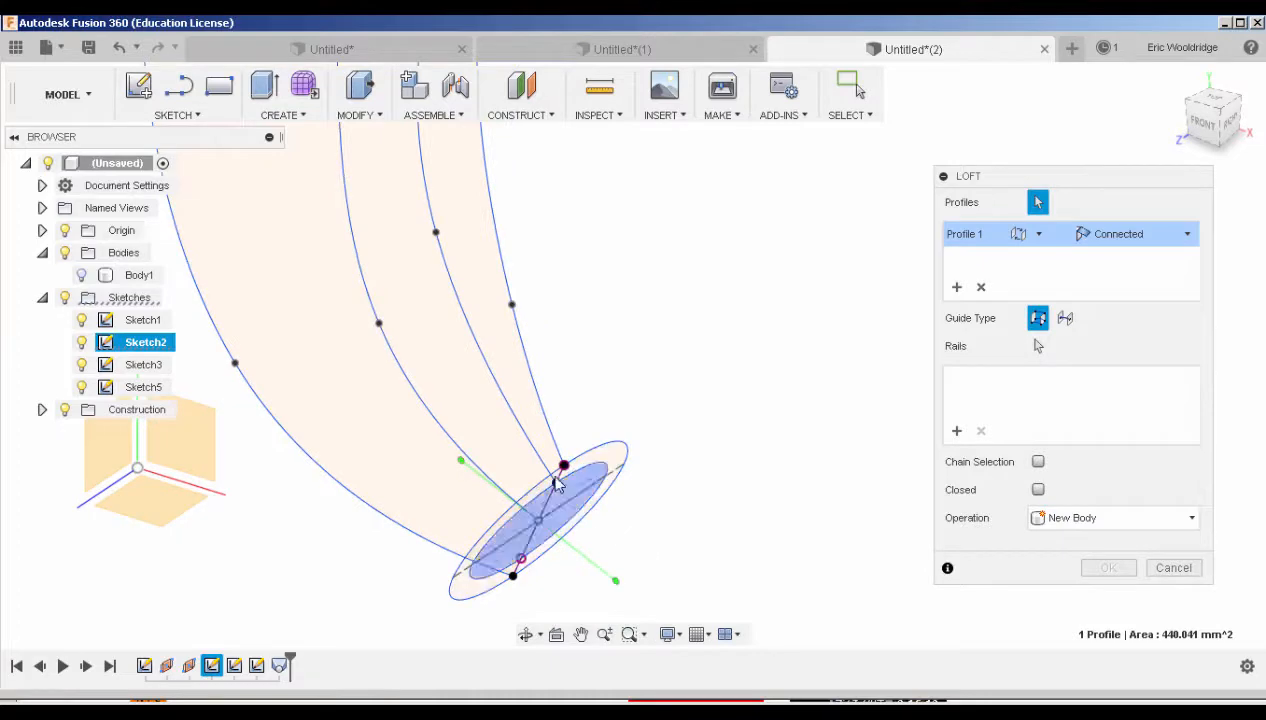
{"action": "left_click", "coordinate": [568, 495]}
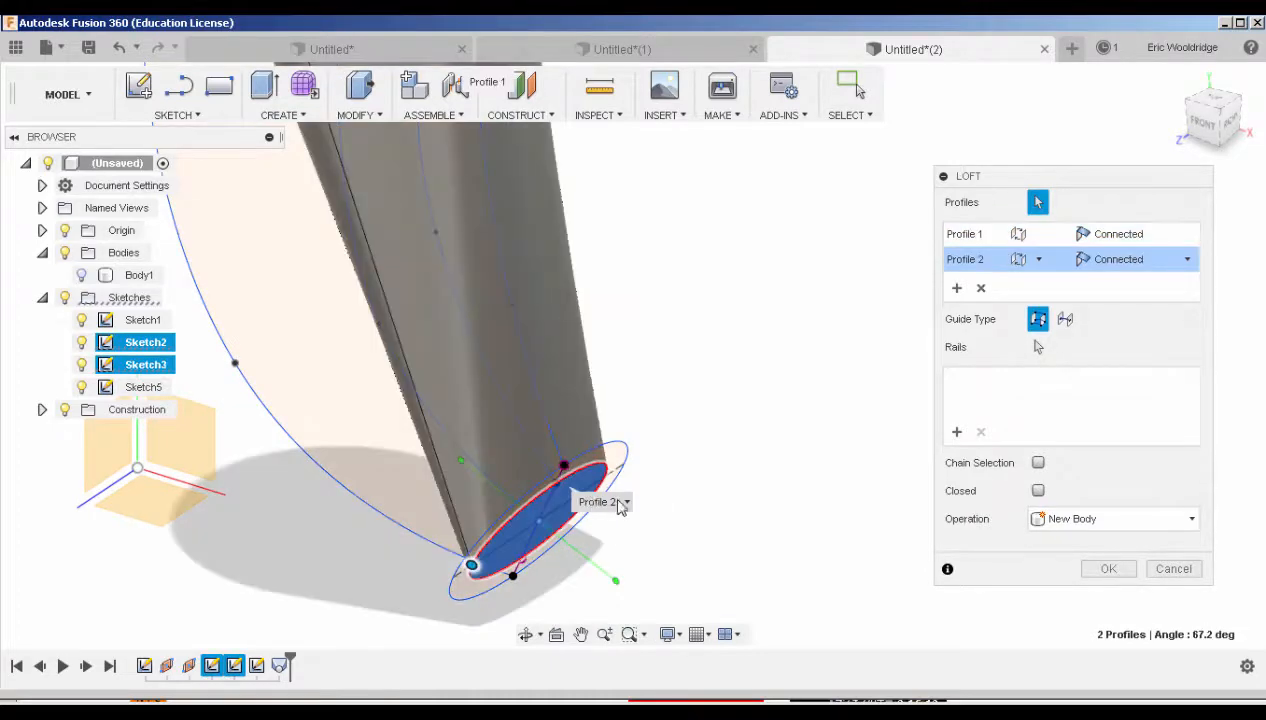
{"action": "scroll", "coordinate": [658, 517], "scroll_direction": "down", "scroll_amount": 5}
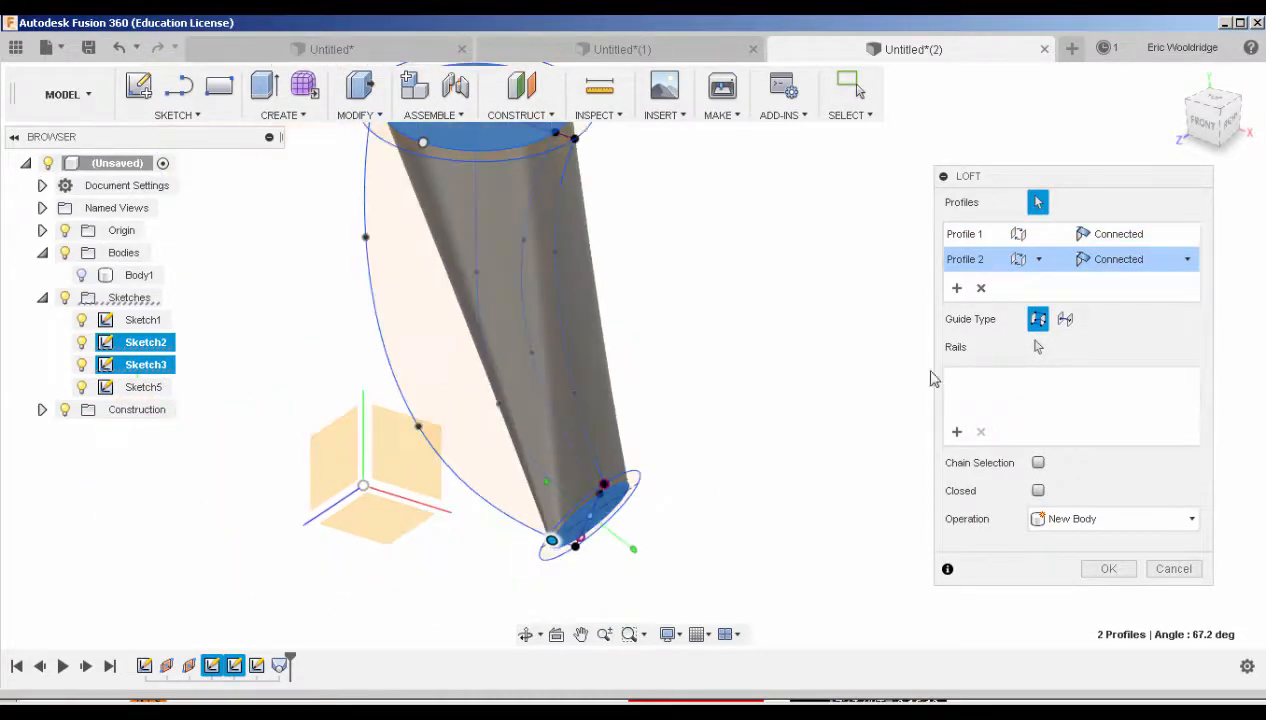
- Add the inner spline on the inside of the bend as the loft rail and complete the loft as a Cut through the body
{"action": "left_click", "coordinate": [957, 431]}
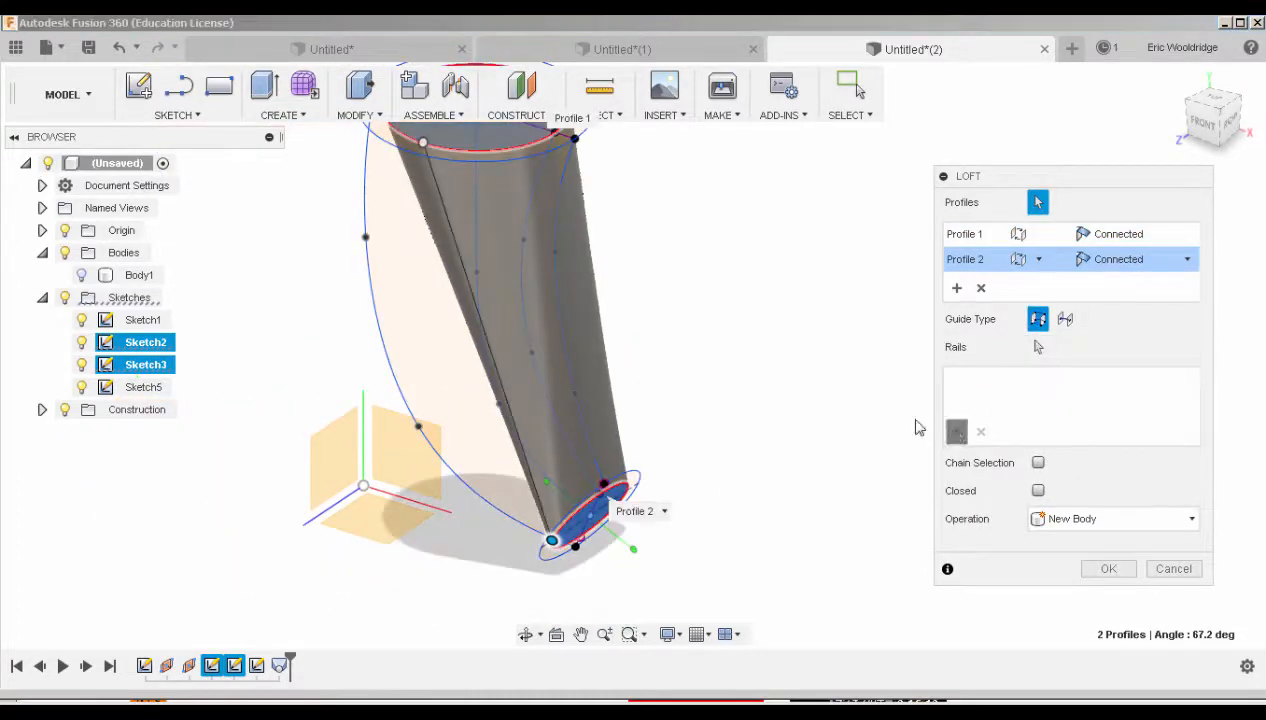
{"action": "left_click", "coordinate": [545, 345]}
{"action": "middle_click_drag", "start_coordinate": [688, 468], "coordinate": [603, 385], "text": "shift"}
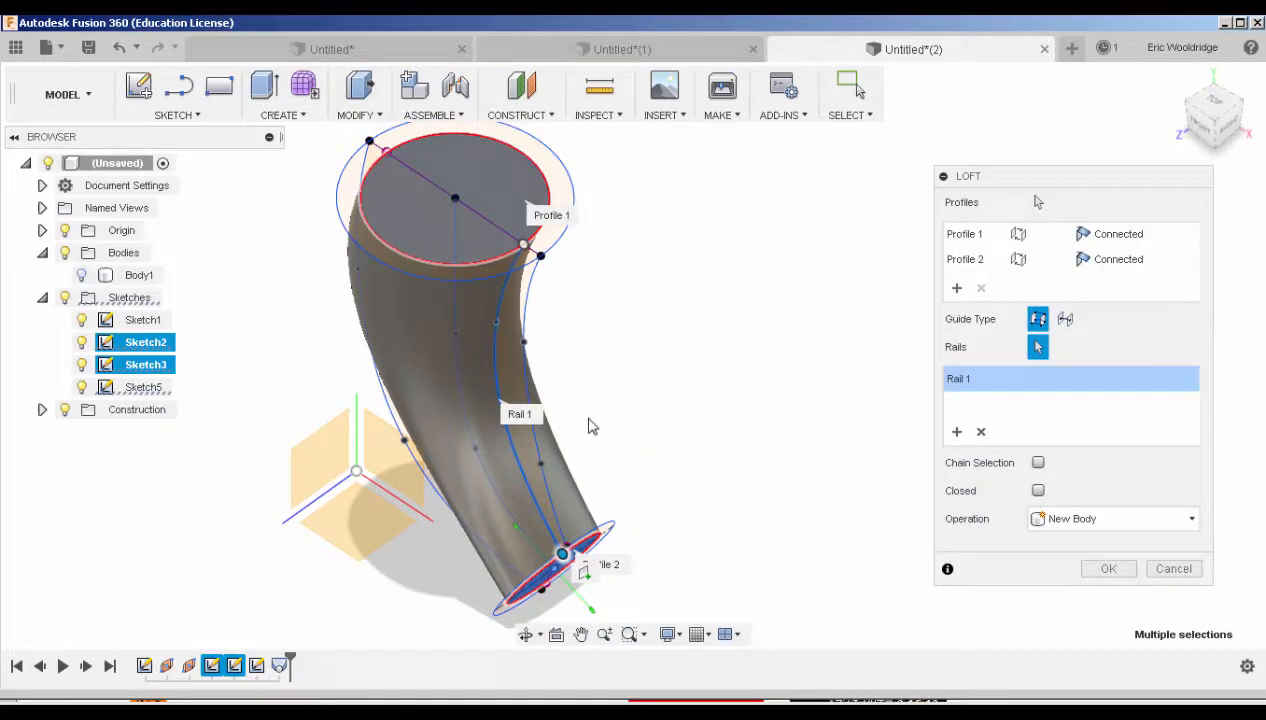
{"action": "left_click", "coordinate": [1068, 525]}
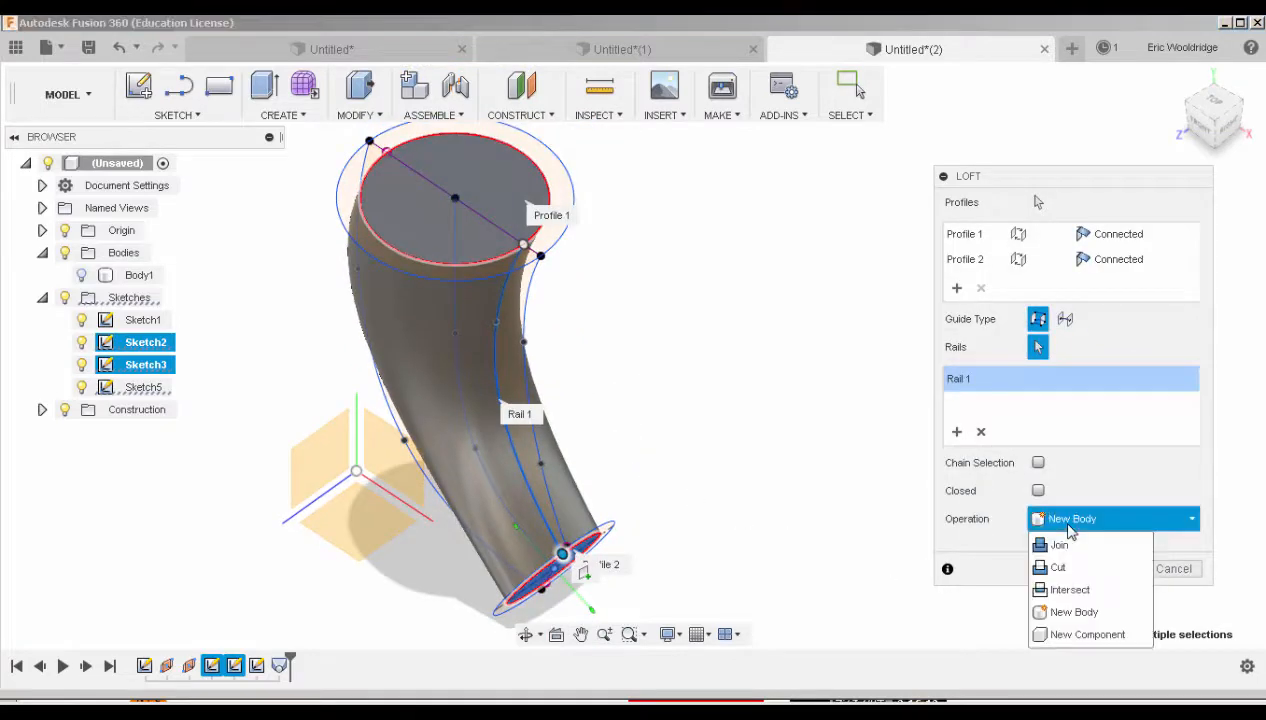
{"action": "left_click", "coordinate": [1059, 568]}
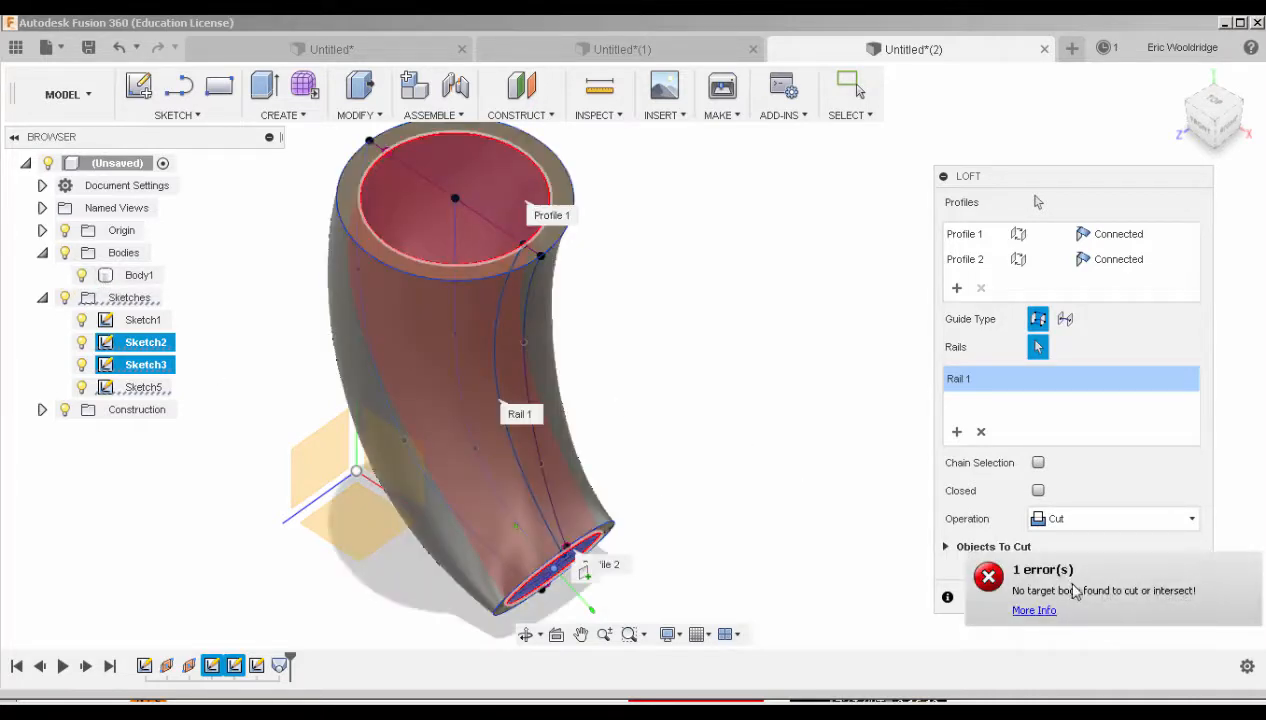
{"action": "middle_click_drag", "start_coordinate": [820, 548], "coordinate": [786, 465]}
{"action": "left_click", "coordinate": [1110, 597]}
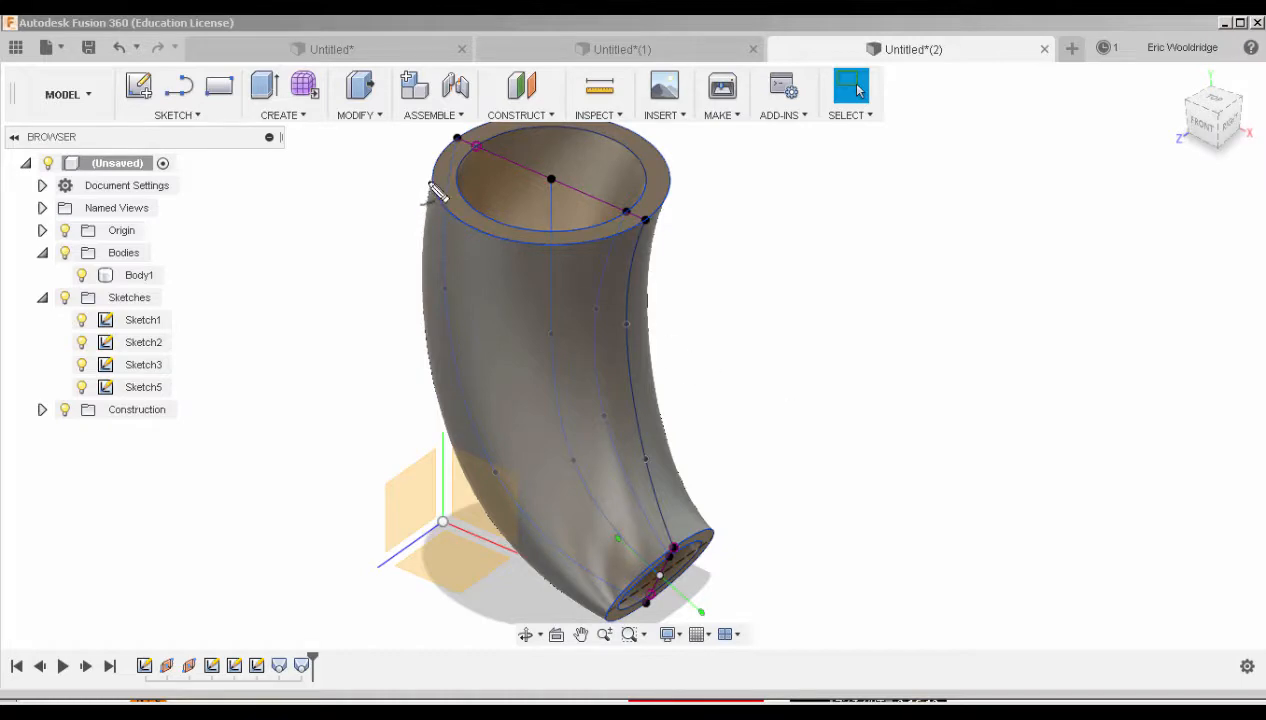
{"action": "mouse_move", "coordinate": [454, 147]}
{"action": "left_mouse_down"}
{"action": "mouse_move", "coordinate": [461, 430]}
{"action": "mouse_move", "coordinate": [583, 578]}
{"action": "mouse_move", "coordinate": [645, 600]}
{"action": "left_mouse_up"}
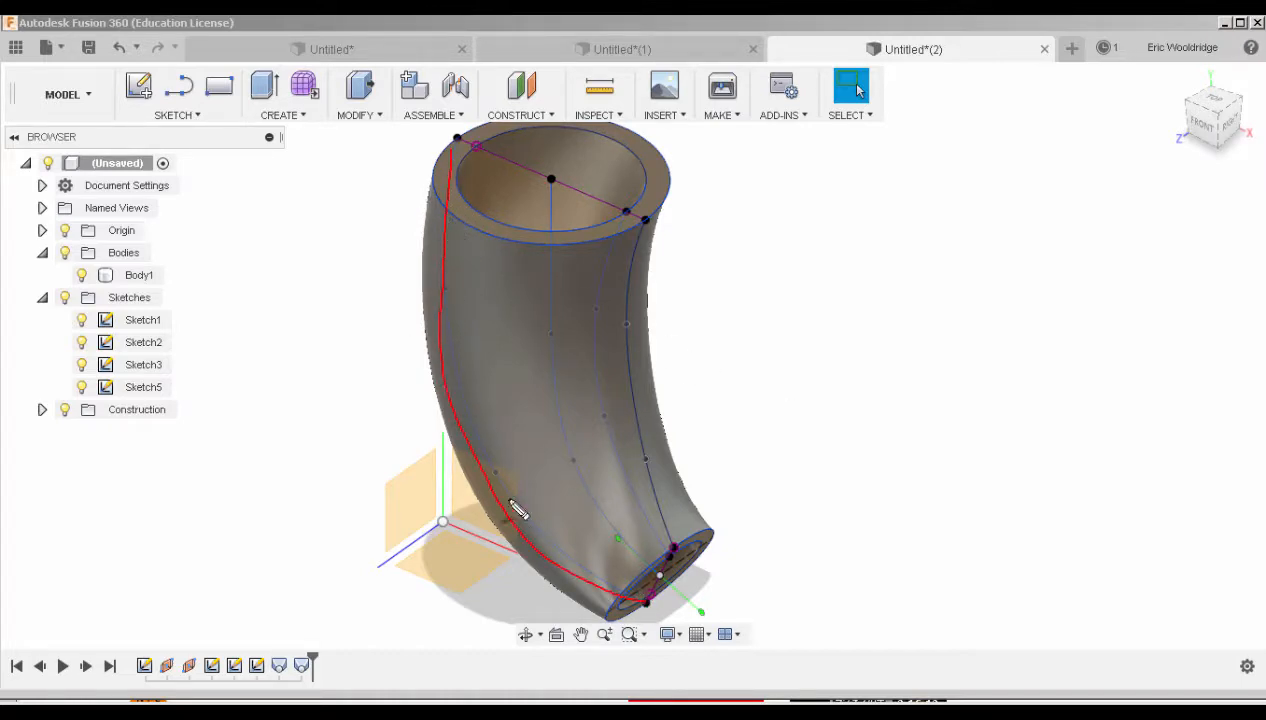
{"action": "mouse_move", "coordinate": [648, 258]}
{"action": "left_mouse_down"}
{"action": "mouse_move", "coordinate": [645, 415]}
{"action": "mouse_move", "coordinate": [676, 550]}
{"action": "left_mouse_up"}
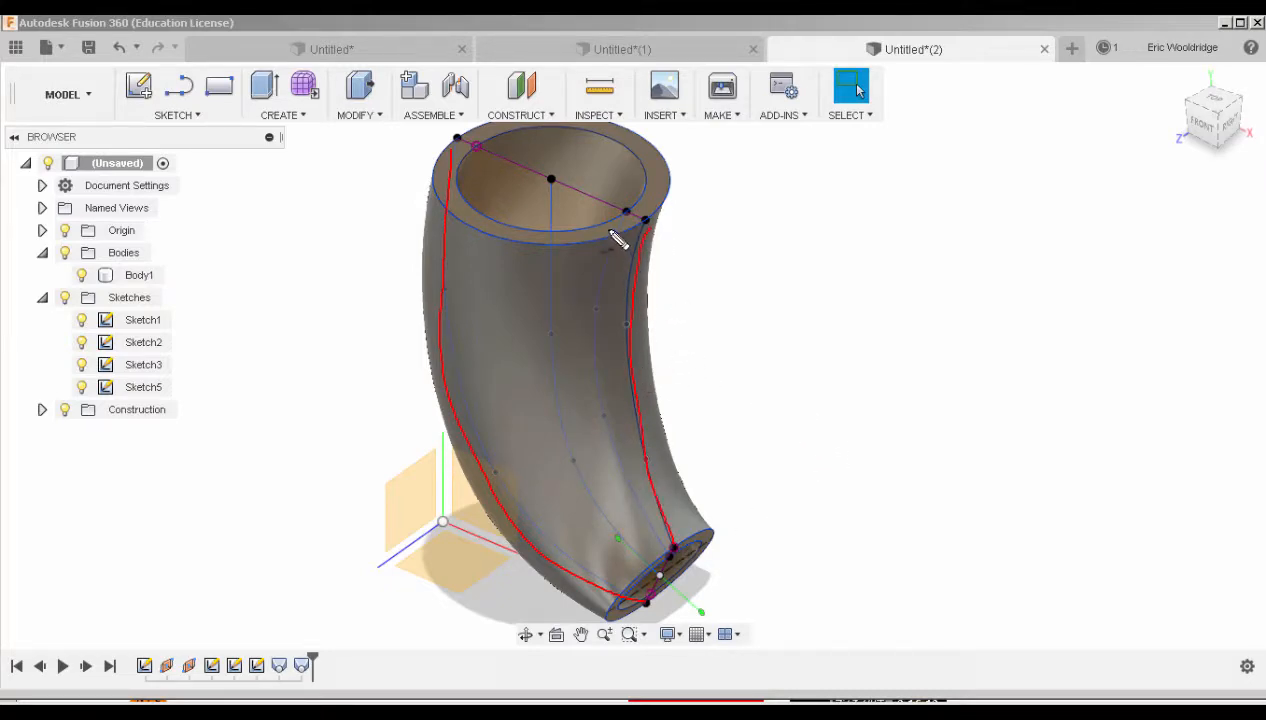
{"action": "mouse_move", "coordinate": [627, 216]}
{"action": "left_mouse_down"}
{"action": "mouse_move", "coordinate": [624, 158]}
{"action": "mouse_move", "coordinate": [484, 190]}
{"action": "mouse_move", "coordinate": [652, 172]}
{"action": "mouse_move", "coordinate": [583, 145]}
{"action": "left_mouse_up"}
{"action": "mouse_move", "coordinate": [682, 560]}
{"action": "left_mouse_down"}
{"action": "mouse_move", "coordinate": [612, 597]}
{"action": "mouse_move", "coordinate": [676, 578]}
{"action": "left_mouse_up"}
{"action": "mouse_move", "coordinate": [624, 221]}
{"action": "left_mouse_down"}
{"action": "mouse_move", "coordinate": [602, 333]}
{"action": "mouse_move", "coordinate": [620, 483]}
{"action": "mouse_move", "coordinate": [658, 550]}
{"action": "left_mouse_up"}
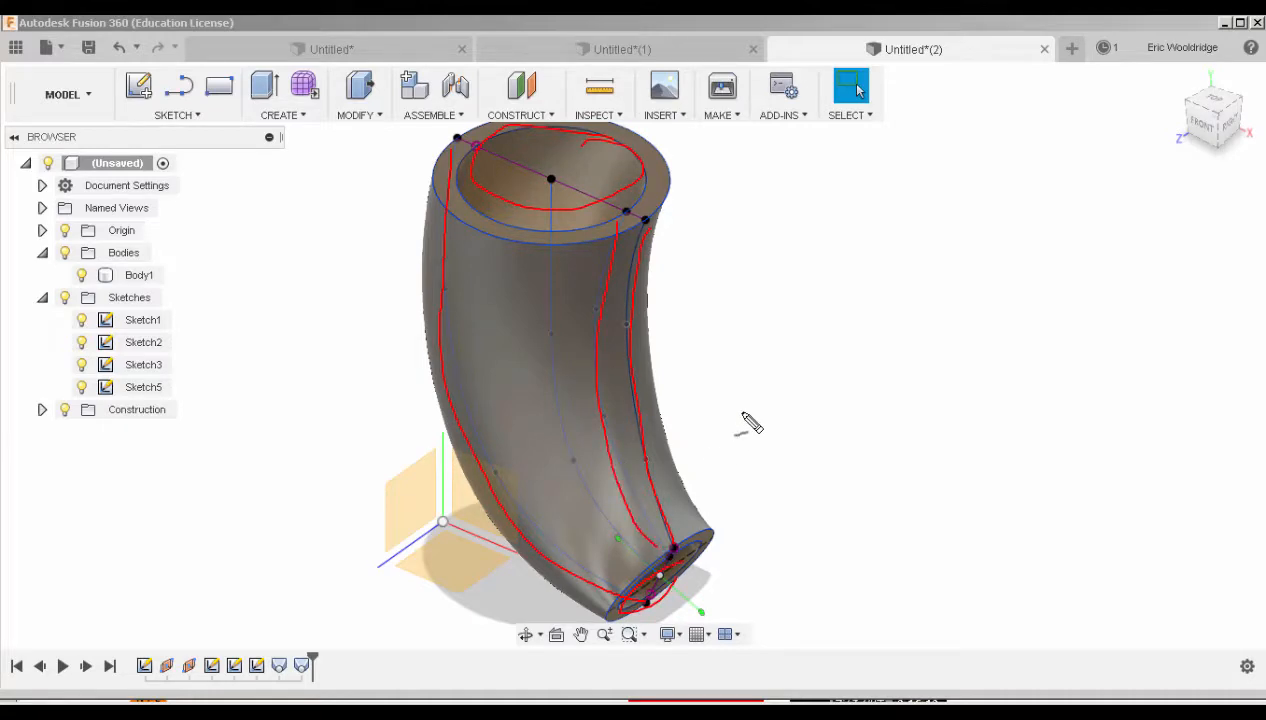
{"action": "mouse_move", "coordinate": [770, 320]}
{"action": "left_mouse_down"}
{"action": "mouse_move", "coordinate": [770, 378]}
{"action": "mouse_move", "coordinate": [815, 340]}
{"action": "mouse_move", "coordinate": [836, 382]}
{"action": "left_mouse_up"}
{"action": "left_click_drag", "start_coordinate": [815, 345], "coordinate": [866, 340]}
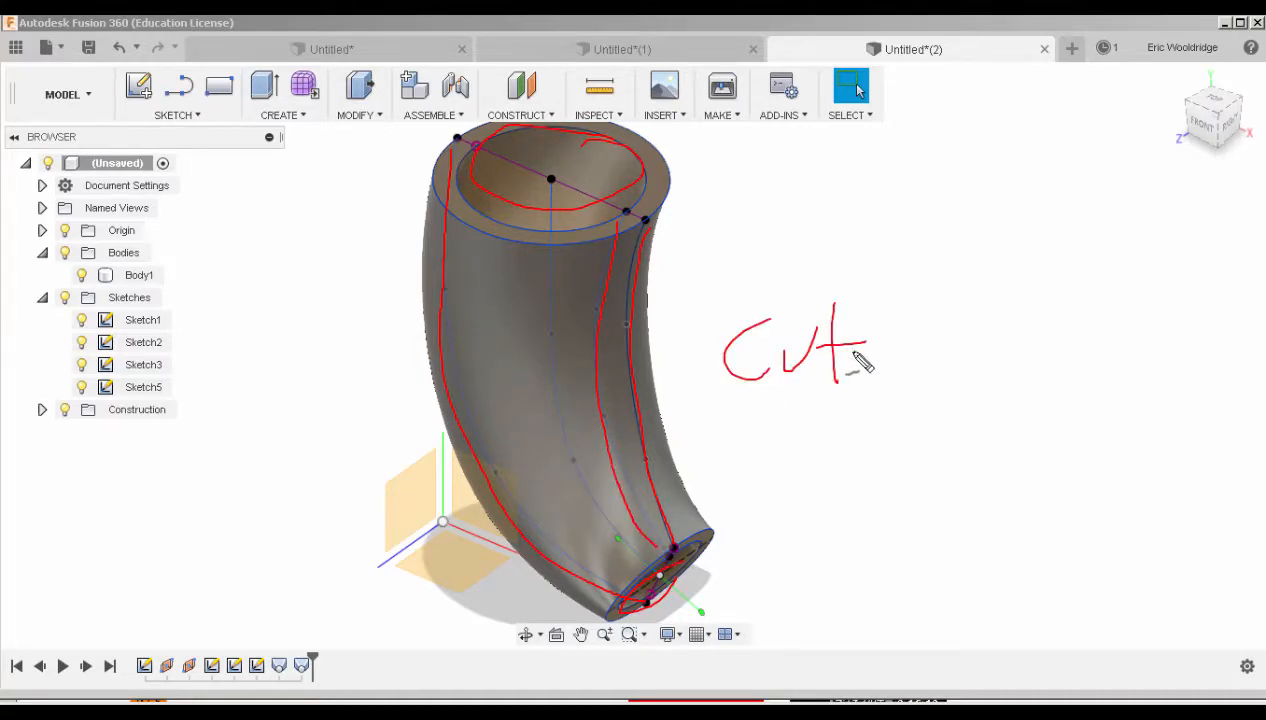
{"action": "key", "text": "Escape"}
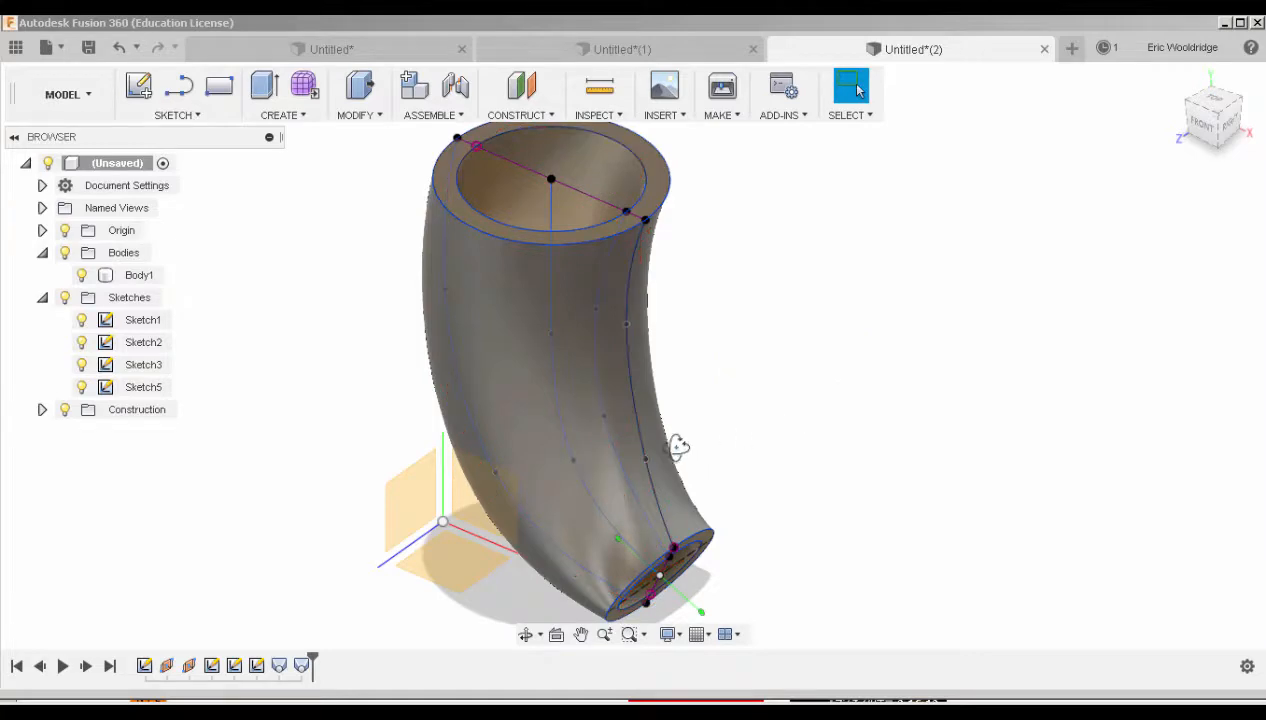
- Hide all the sketches to inspect the bare hollow tube from several angles, and show them again
{"action": "middle_click_drag", "start_coordinate": [678, 447], "coordinate": [660, 400], "text": "shift"}
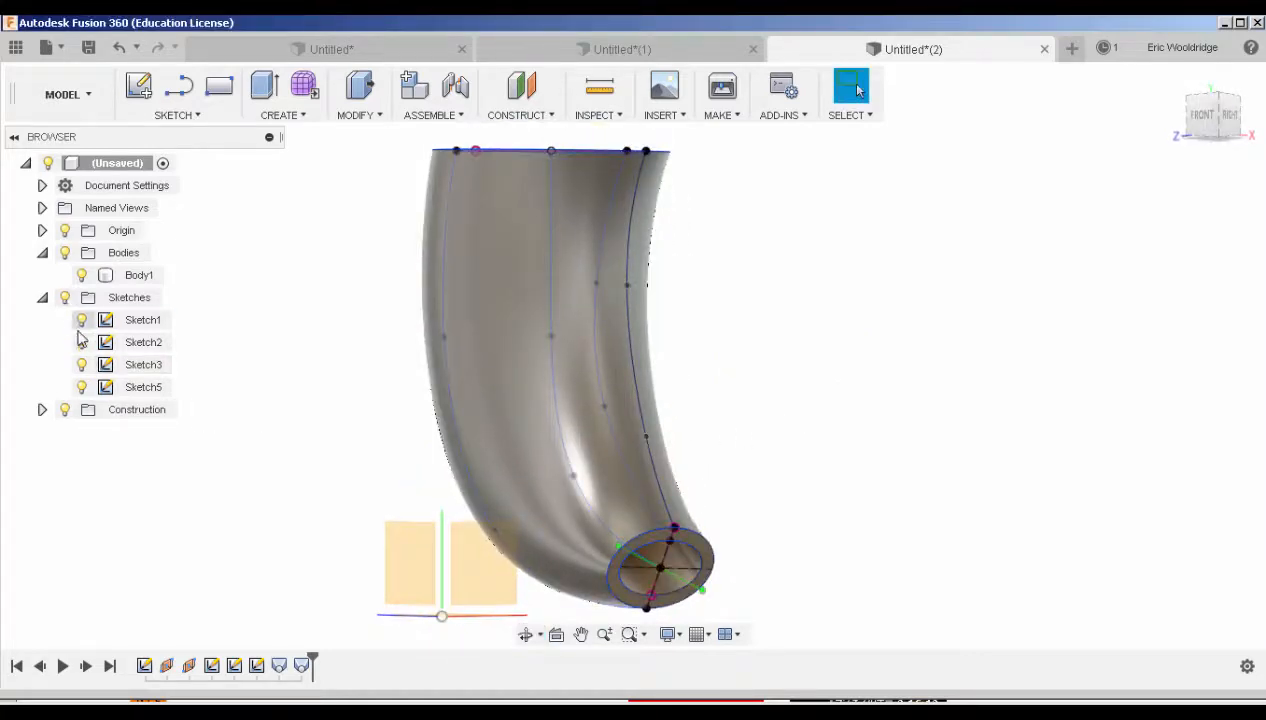
{"action": "left_click", "coordinate": [65, 297]}
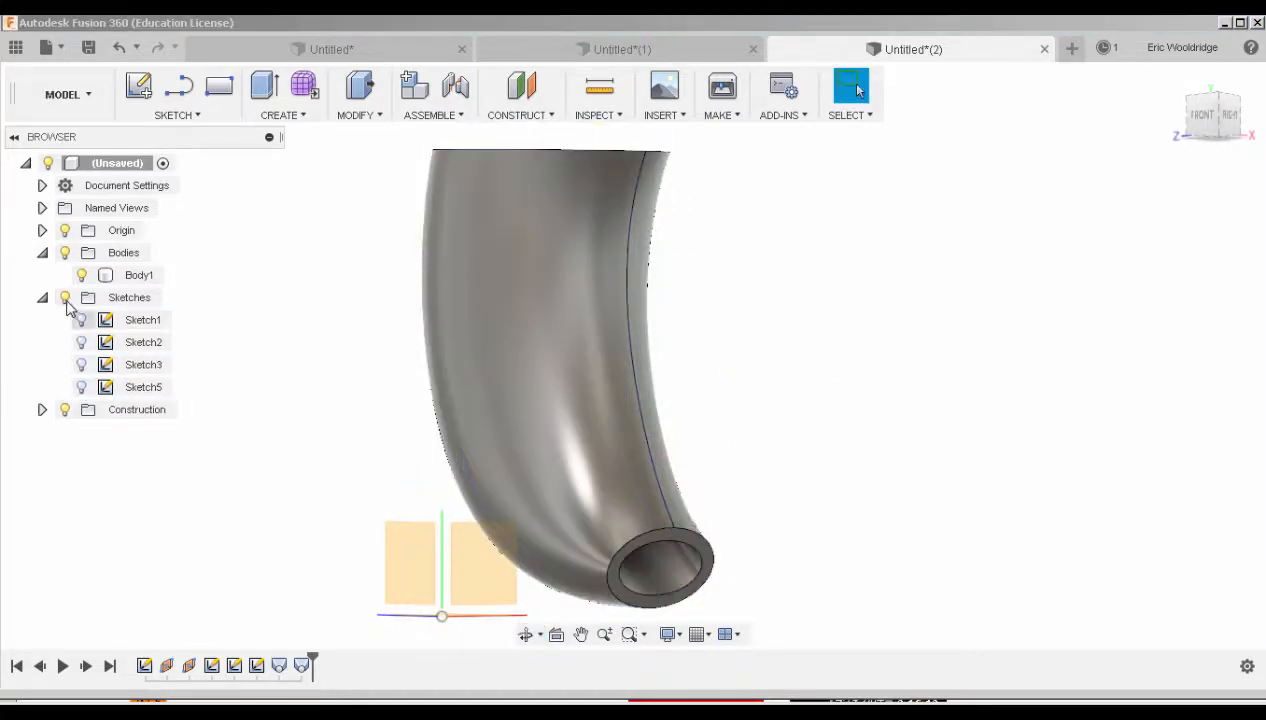
{"action": "left_click", "coordinate": [82, 320]}
{"action": "left_click", "coordinate": [82, 343]}
{"action": "left_click", "coordinate": [82, 366]}
{"action": "left_click", "coordinate": [82, 388]}
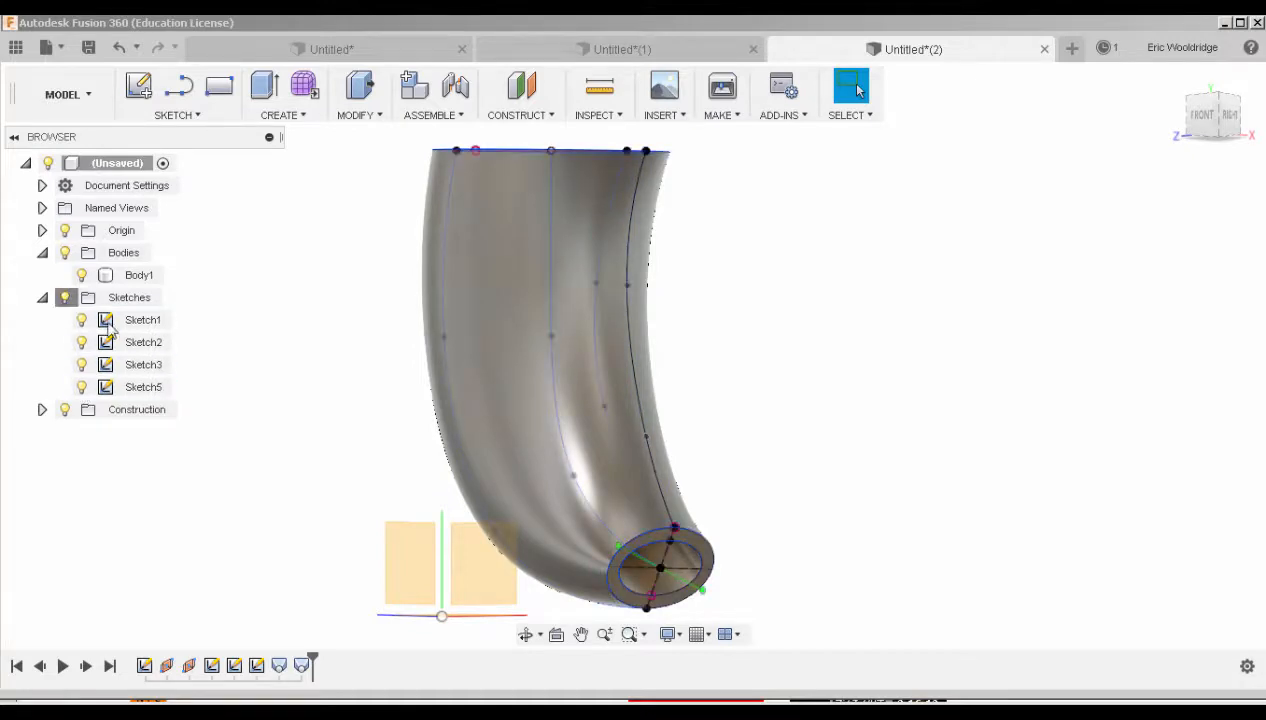
{"action": "middle_click_drag", "start_coordinate": [797, 381], "coordinate": [670, 389], "text": "shift"}
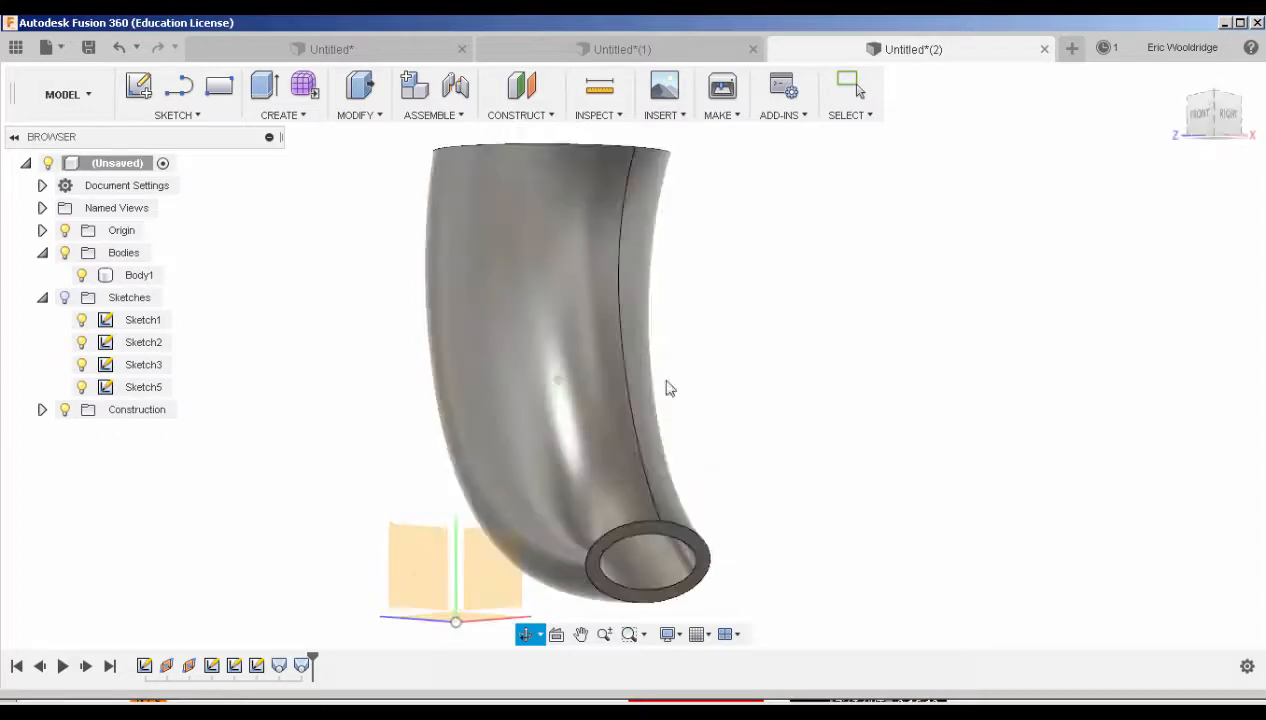
{"action": "left_click", "coordinate": [63, 299]}
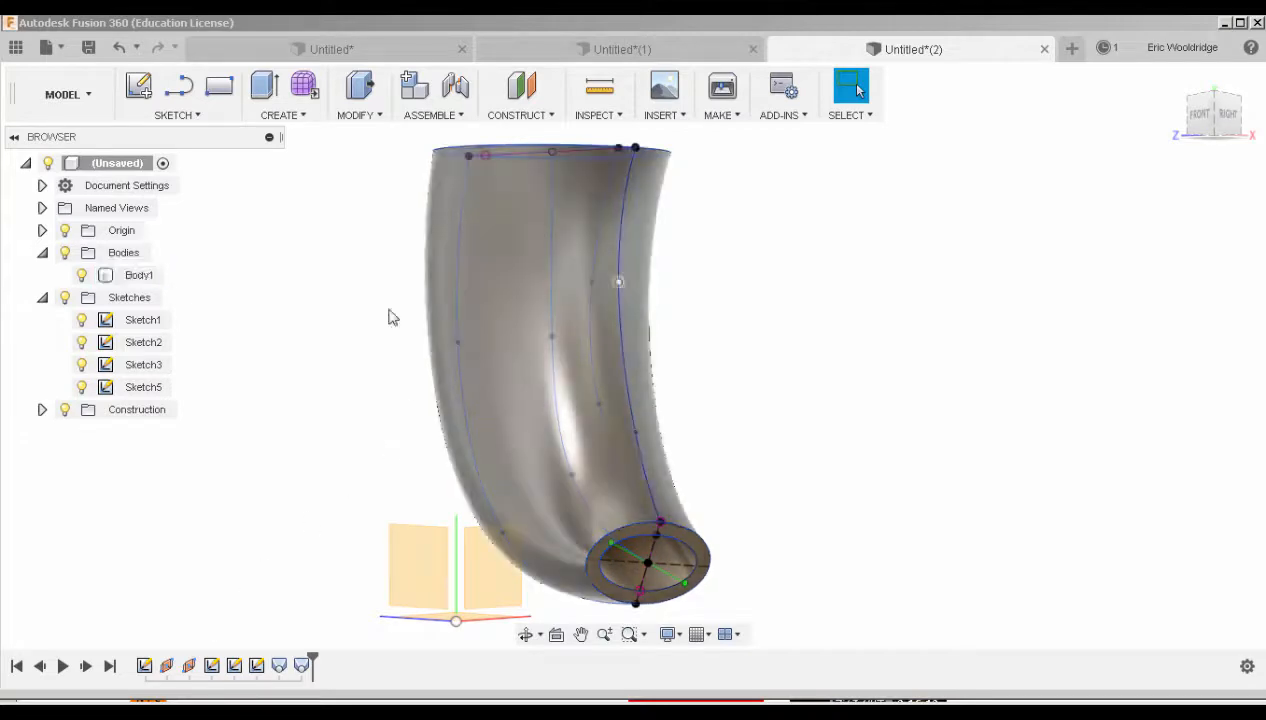
- Open Sketch2 with the two upper circles for editing and leave the sketch
{"action": "left_click", "coordinate": [143, 322]}
{"action": "left_click", "coordinate": [146, 324]}
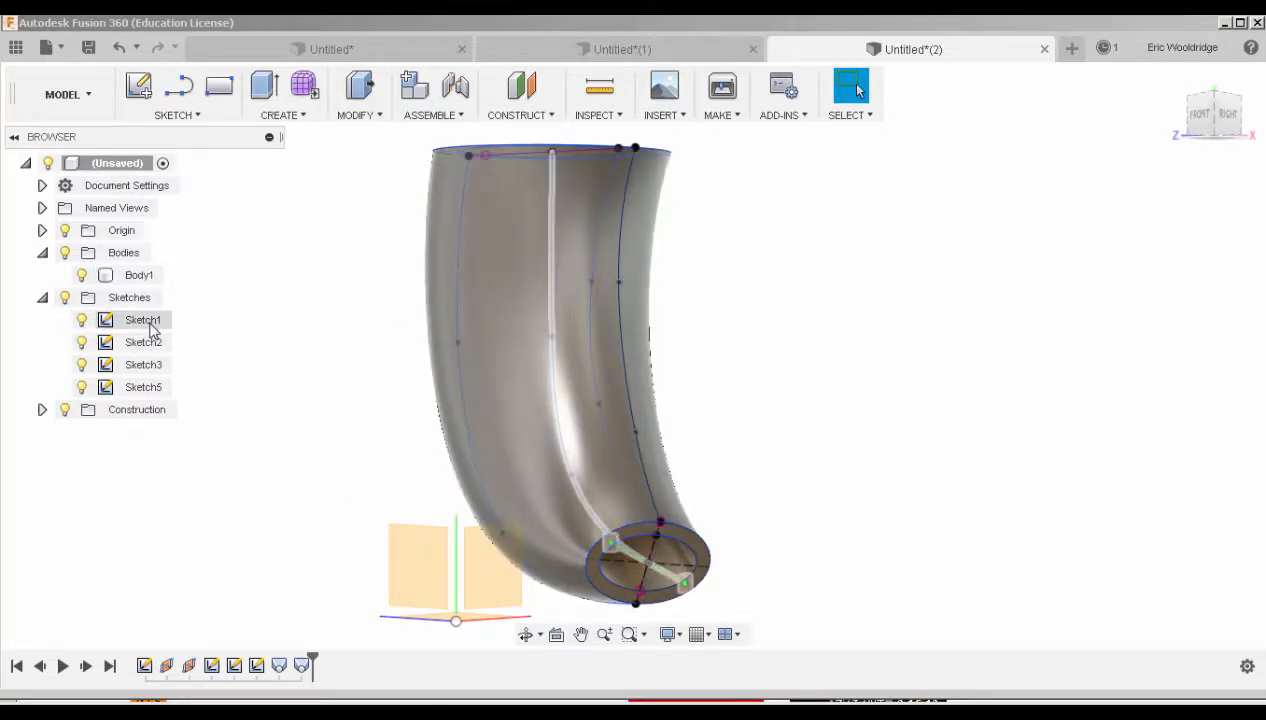
{"action": "right_click", "coordinate": [150, 342]}
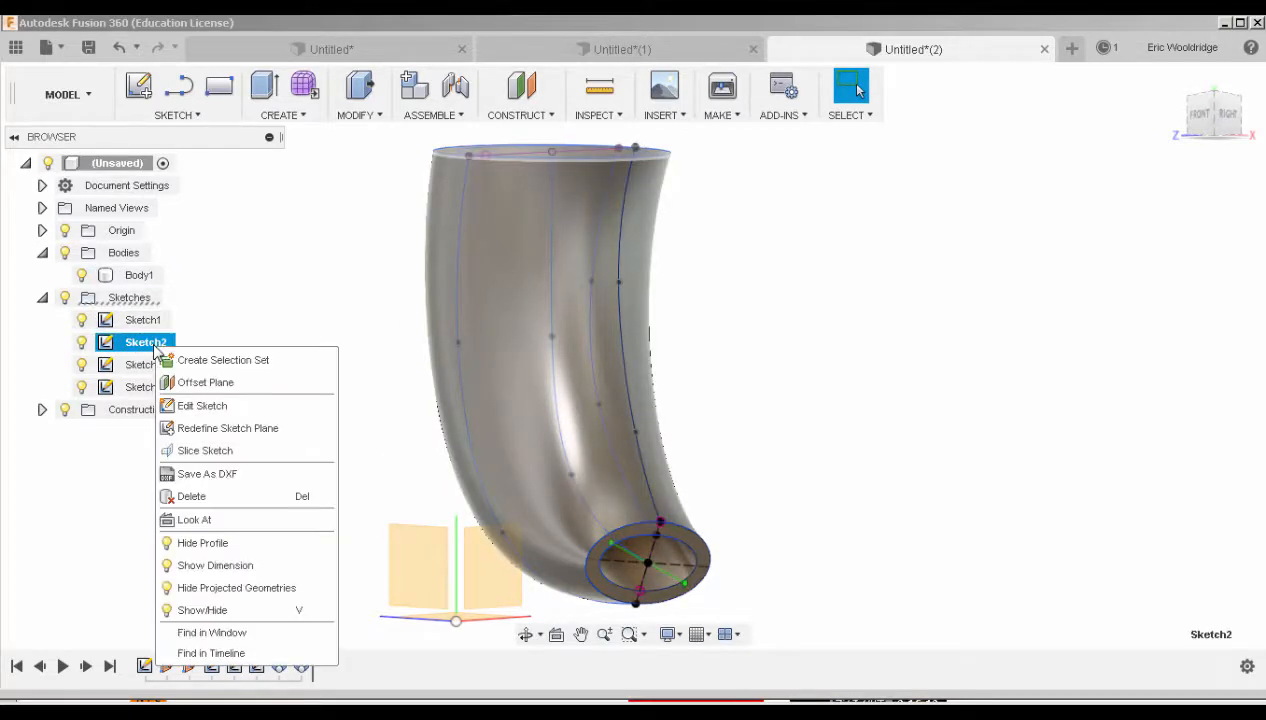
{"action": "left_click", "coordinate": [184, 405]}
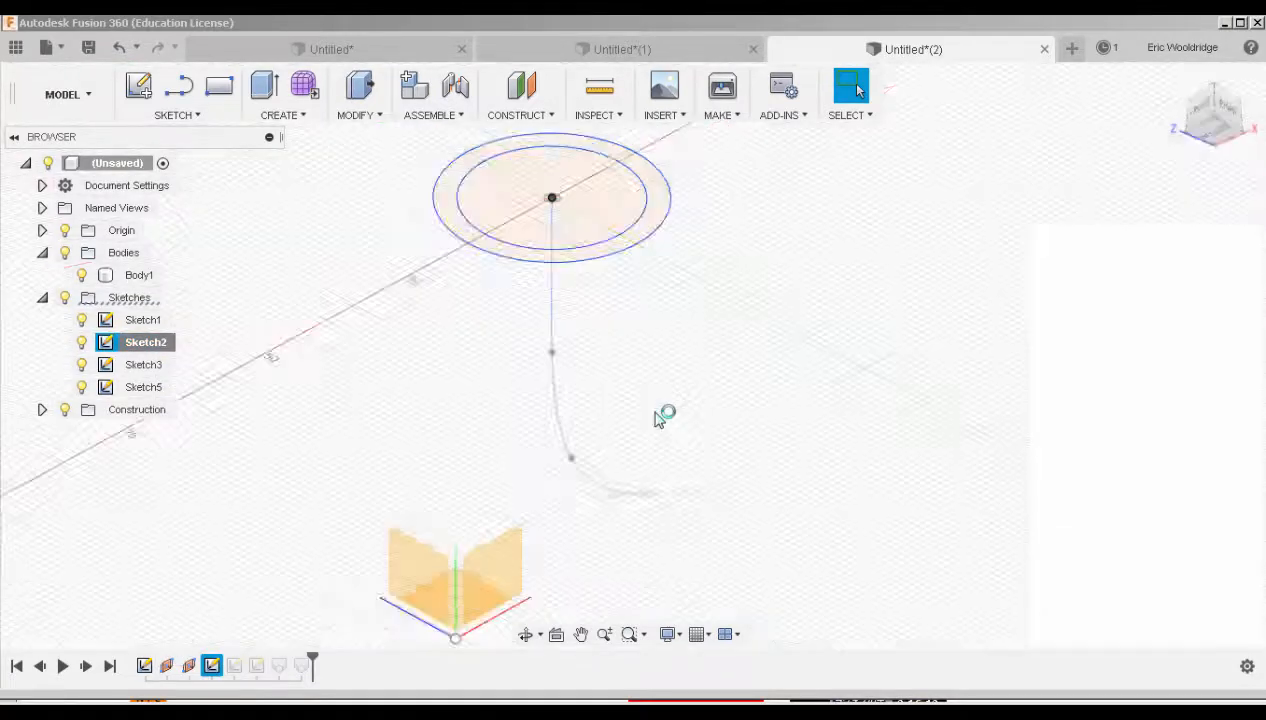
{"action": "left_click", "coordinate": [929, 90]}
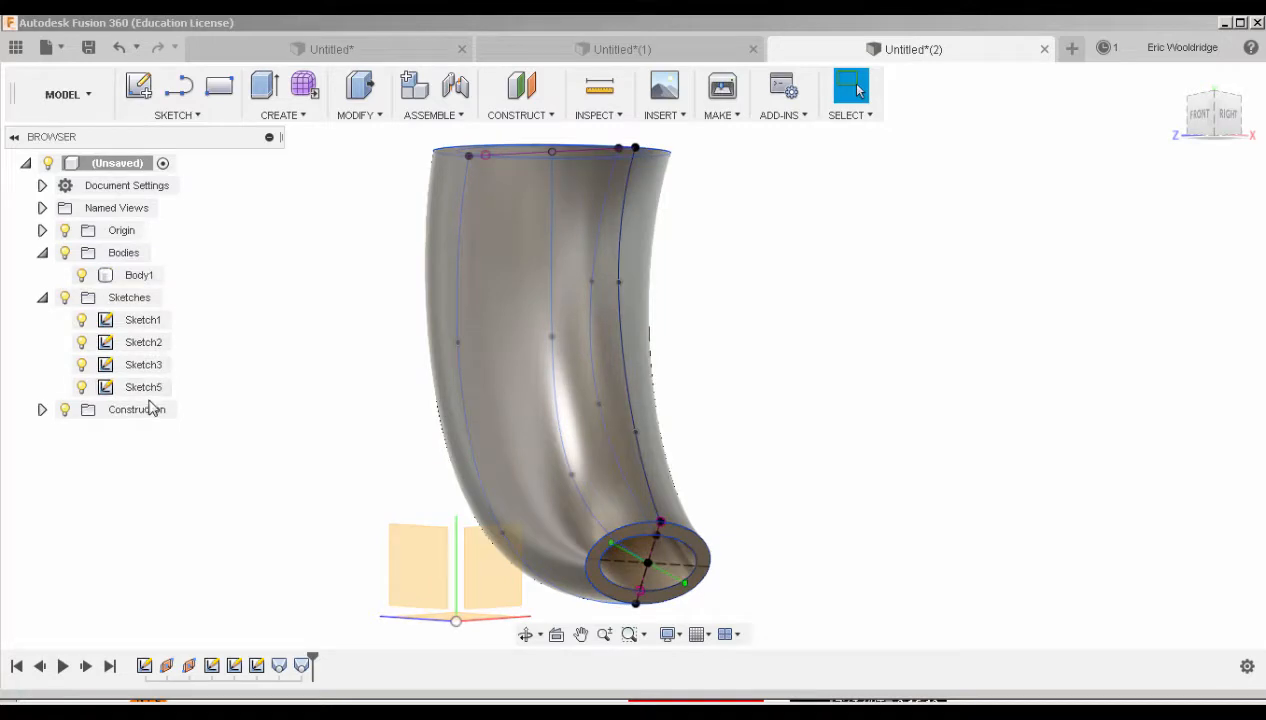
- Edit Sketch5 by moving the fit points of the inner spline and both outer side splines to reshape the bend, and finish the sketch
{"action": "right_click", "coordinate": [148, 398]}
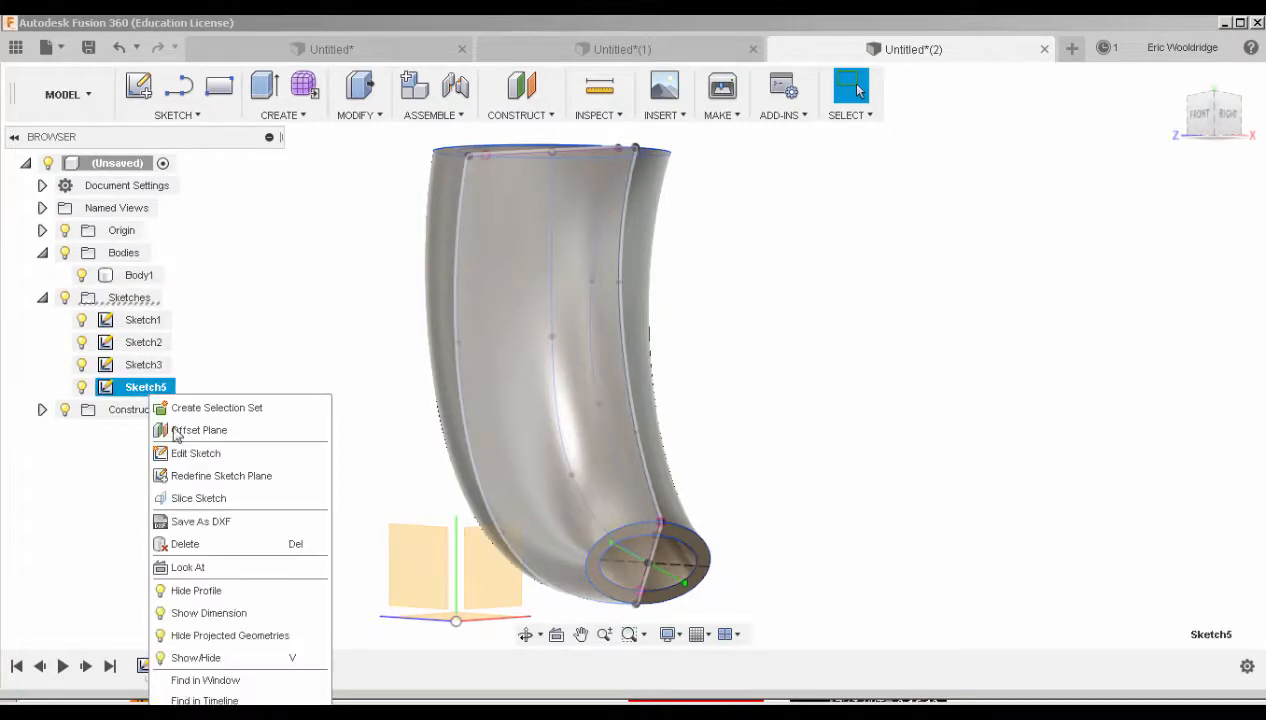
{"action": "left_click", "coordinate": [247, 452]}
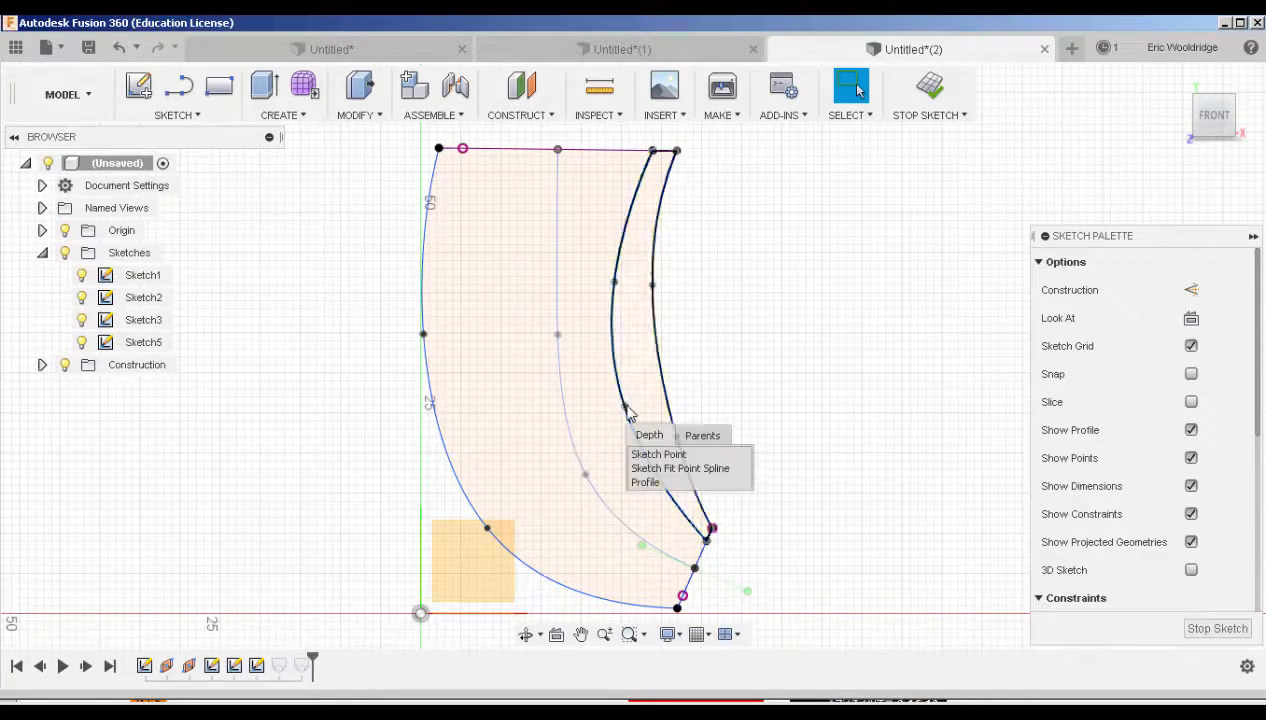
{"action": "left_click_drag", "start_coordinate": [629, 403], "coordinate": [633, 404]}
{"action": "left_click_drag", "start_coordinate": [615, 285], "coordinate": [620, 291]}
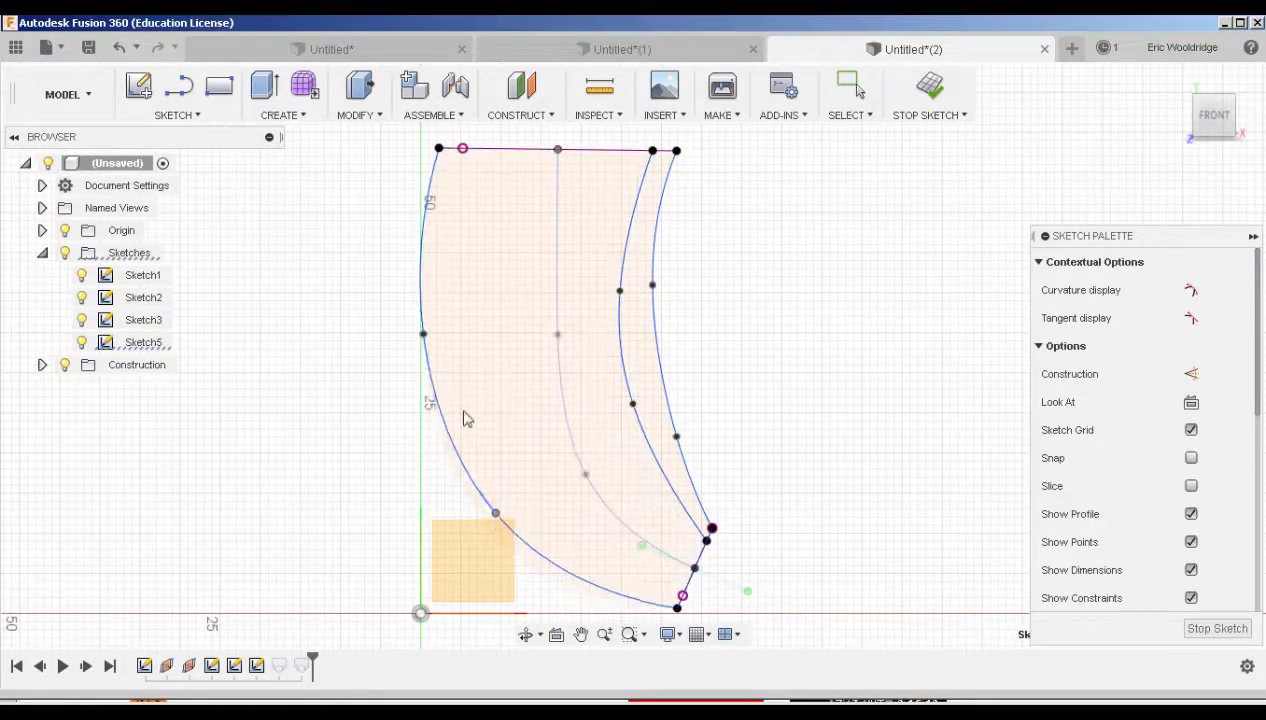
{"action": "left_click_drag", "start_coordinate": [424, 336], "coordinate": [445, 370]}
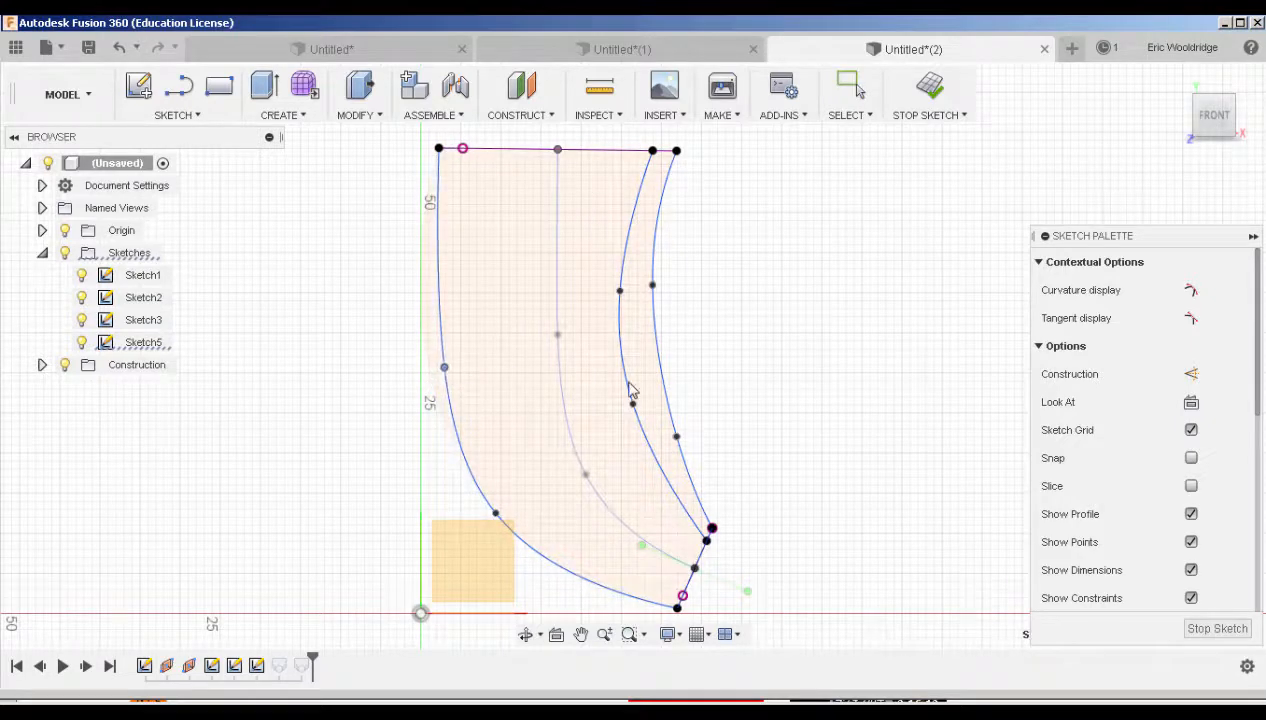
{"action": "left_click_drag", "start_coordinate": [677, 437], "coordinate": [637, 438]}
{"action": "key", "text": "Escape"}
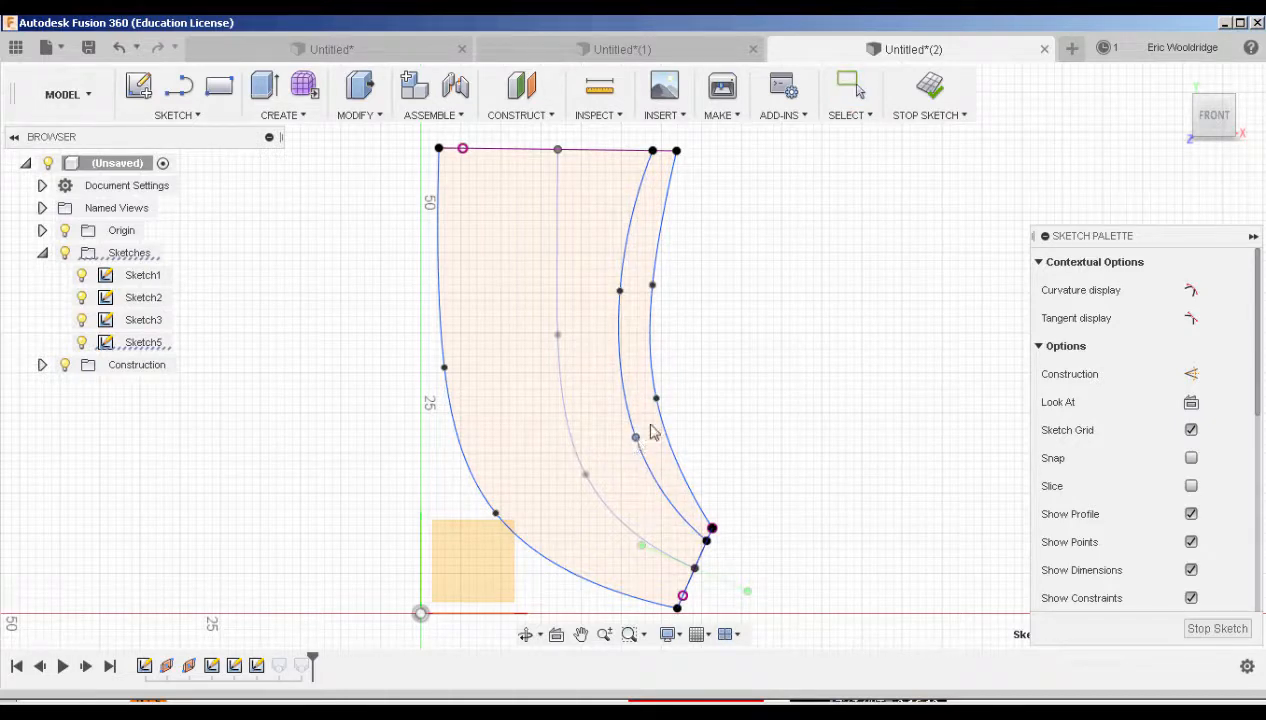
{"action": "left_click", "coordinate": [924, 118]}
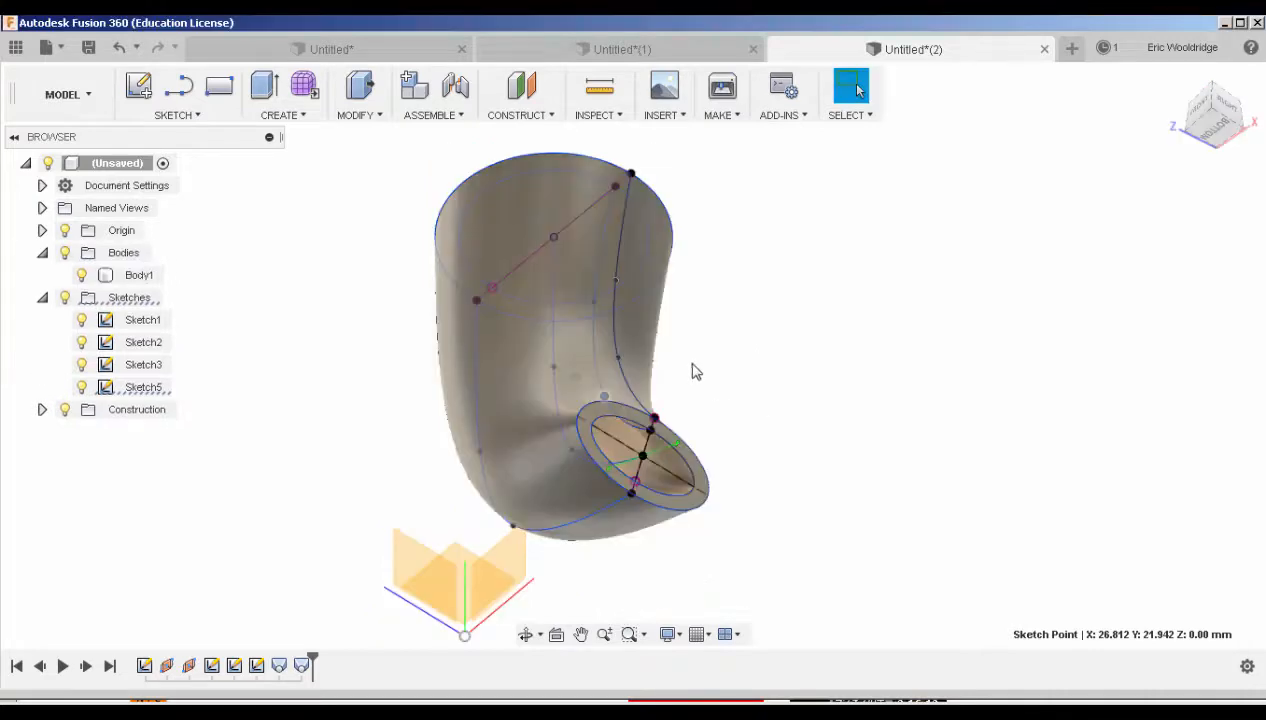
- Examine the reshaped hollow tube from several angles, including its upper rim, side walls and lower opening
{"action": "mouse_move", "coordinate": [692, 370]}
{"action": "middle_mouse_down", "text": "shift"}
{"action": "mouse_move", "coordinate": [725, 536]}
{"action": "mouse_move", "coordinate": [811, 582]}
{"action": "mouse_move", "coordinate": [658, 398]}
{"action": "mouse_move", "coordinate": [686, 390]}
{"action": "mouse_move", "coordinate": [692, 486]}
{"action": "middle_mouse_up", "text": "shift"}
{"action": "key", "text": "Escape"}
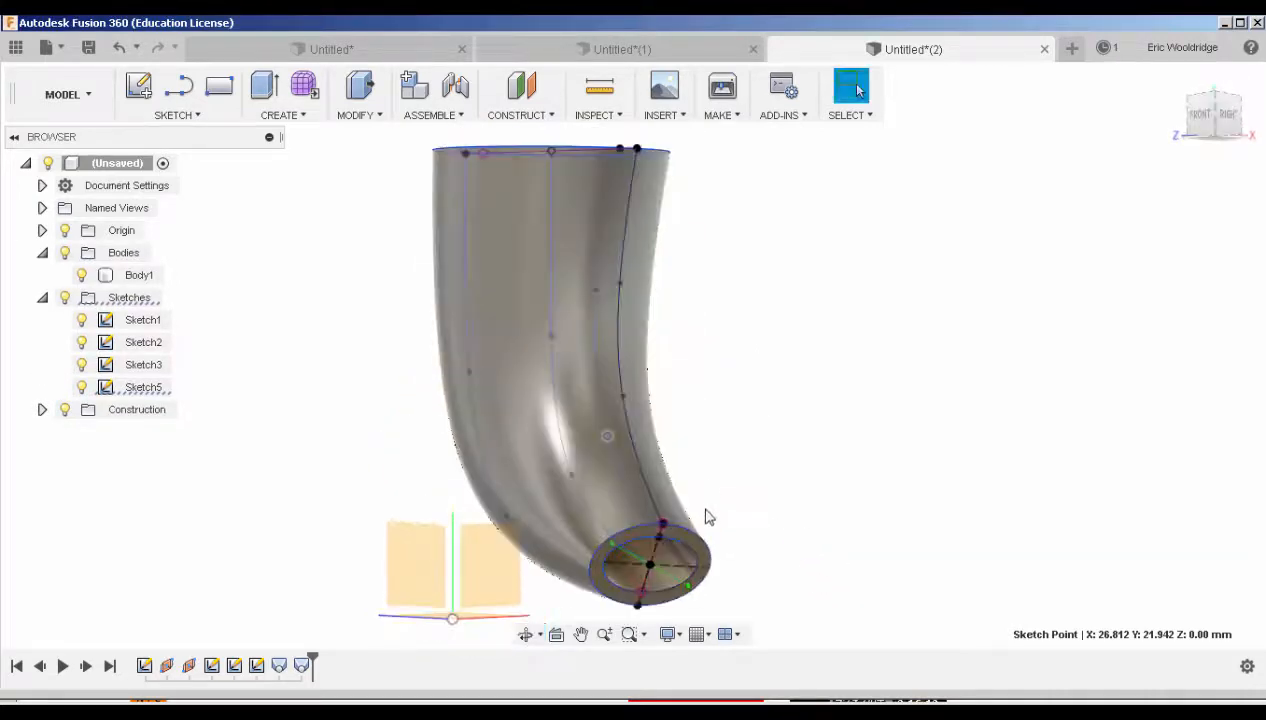
{"action": "middle_click_drag", "start_coordinate": [720, 537], "coordinate": [730, 301], "text": "shift"}
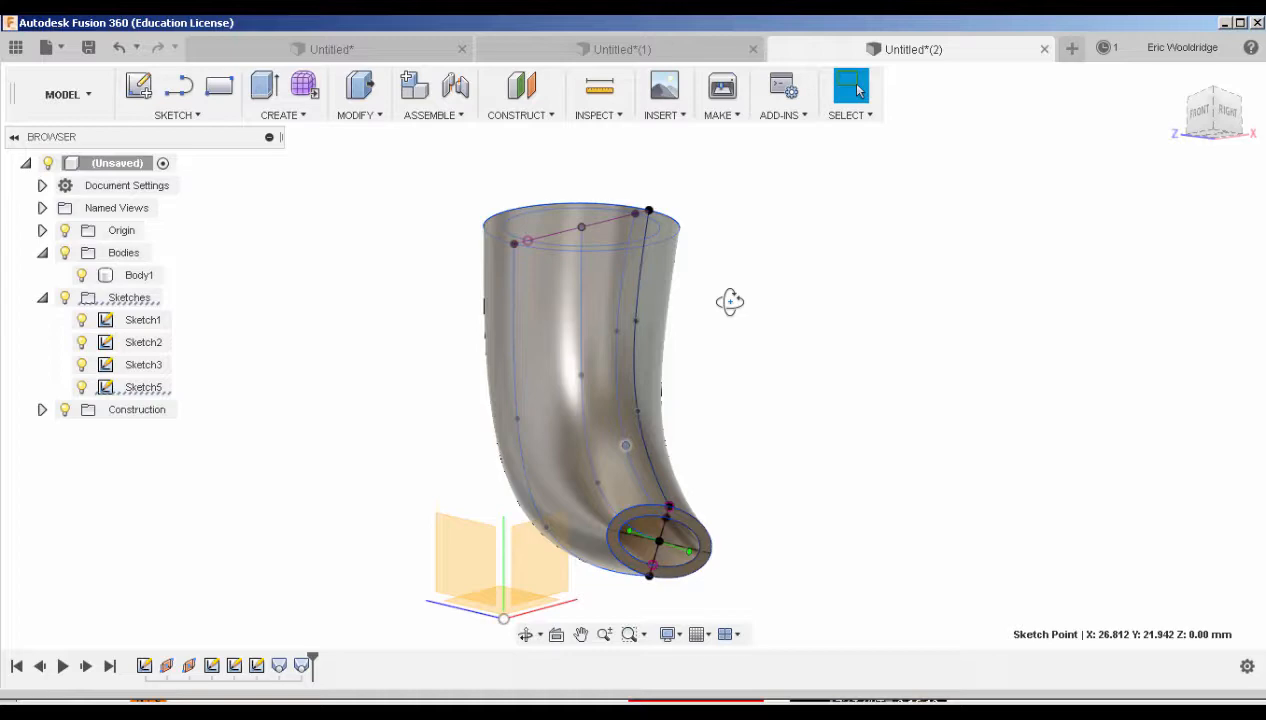
{"action": "scroll", "coordinate": [649, 234], "scroll_direction": "up", "scroll_amount": 3}
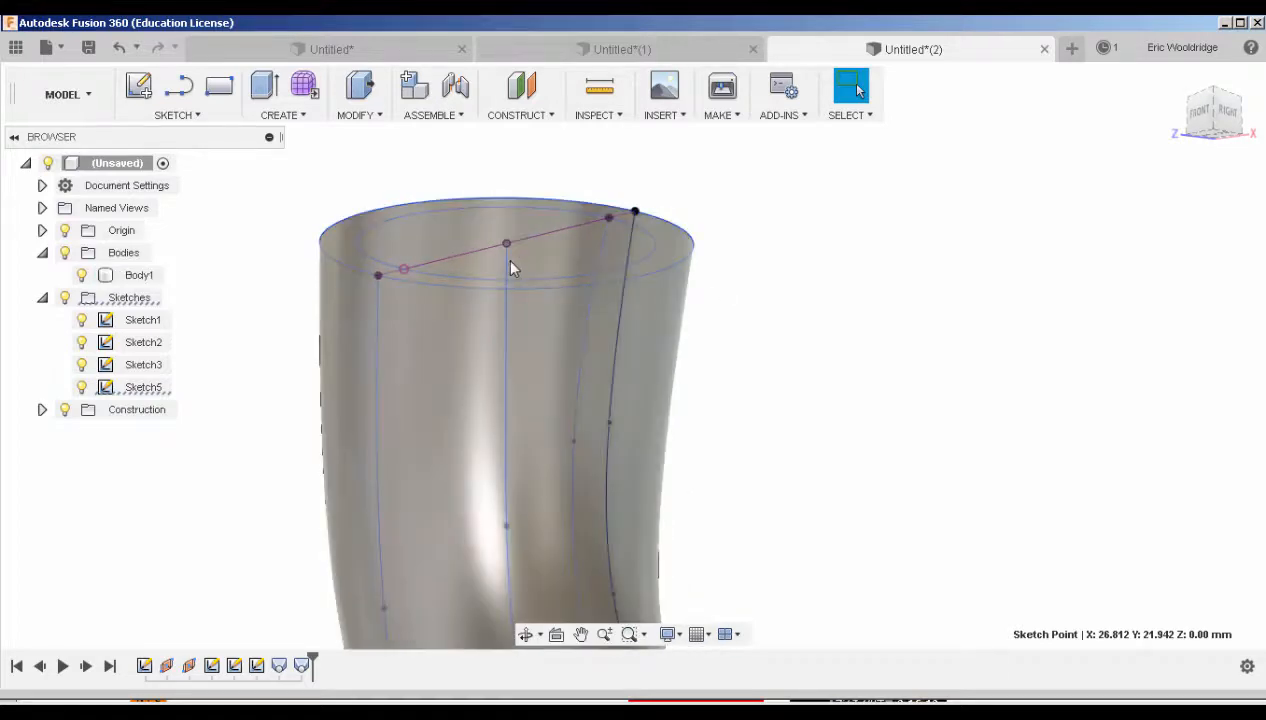
{"action": "middle_click_drag", "start_coordinate": [585, 262], "coordinate": [501, 160], "text": "shift"}
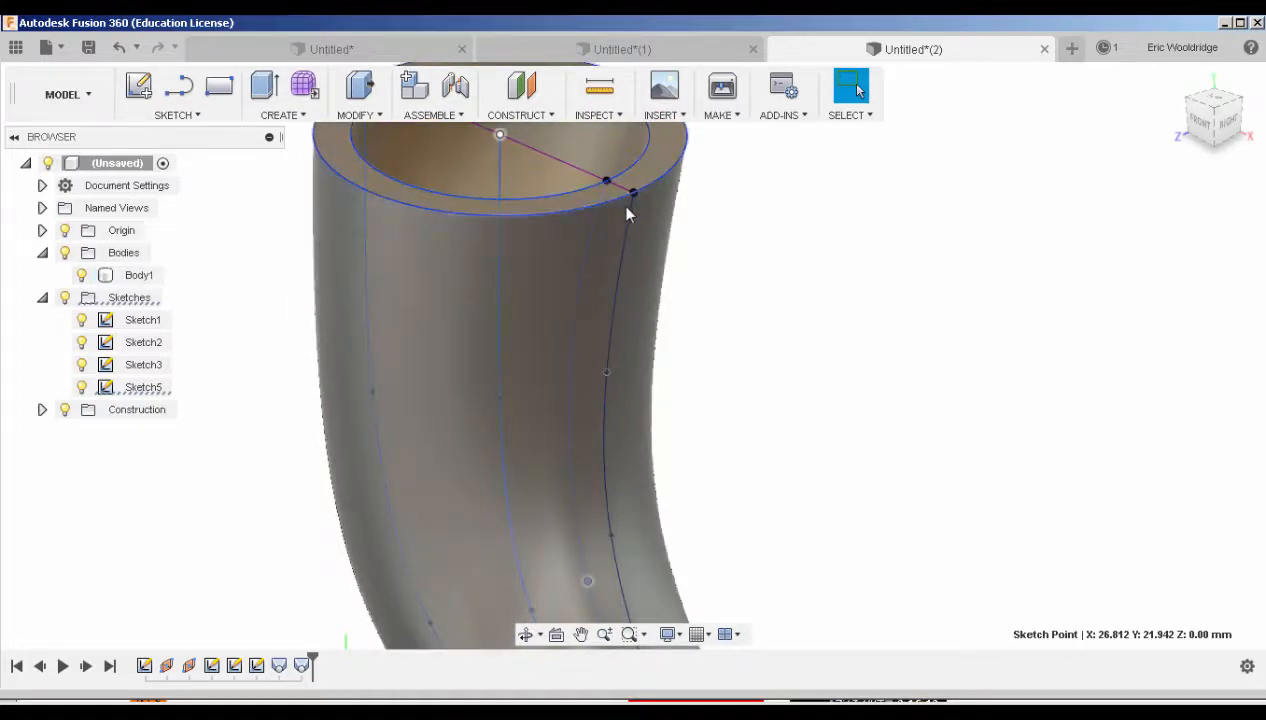
{"action": "scroll", "coordinate": [723, 370], "scroll_direction": "down", "scroll_amount": 3}
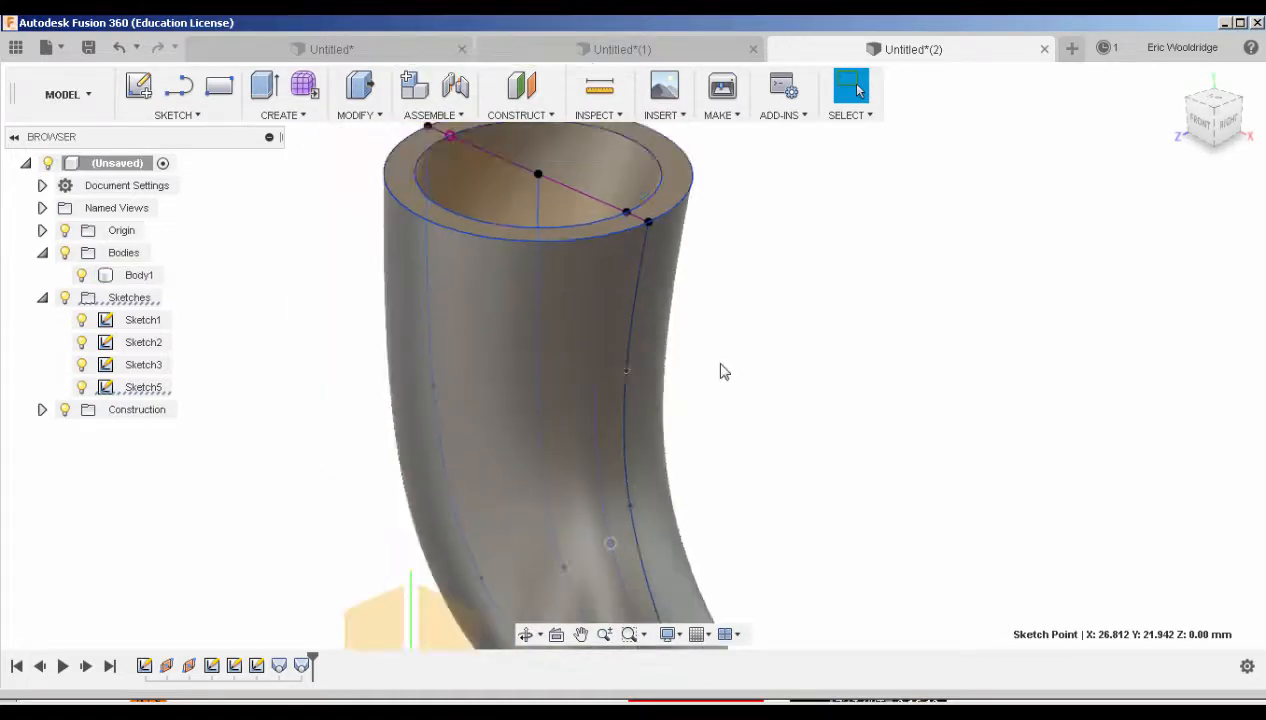
{"action": "middle_click_drag", "start_coordinate": [723, 371], "coordinate": [757, 446], "text": "shift"}
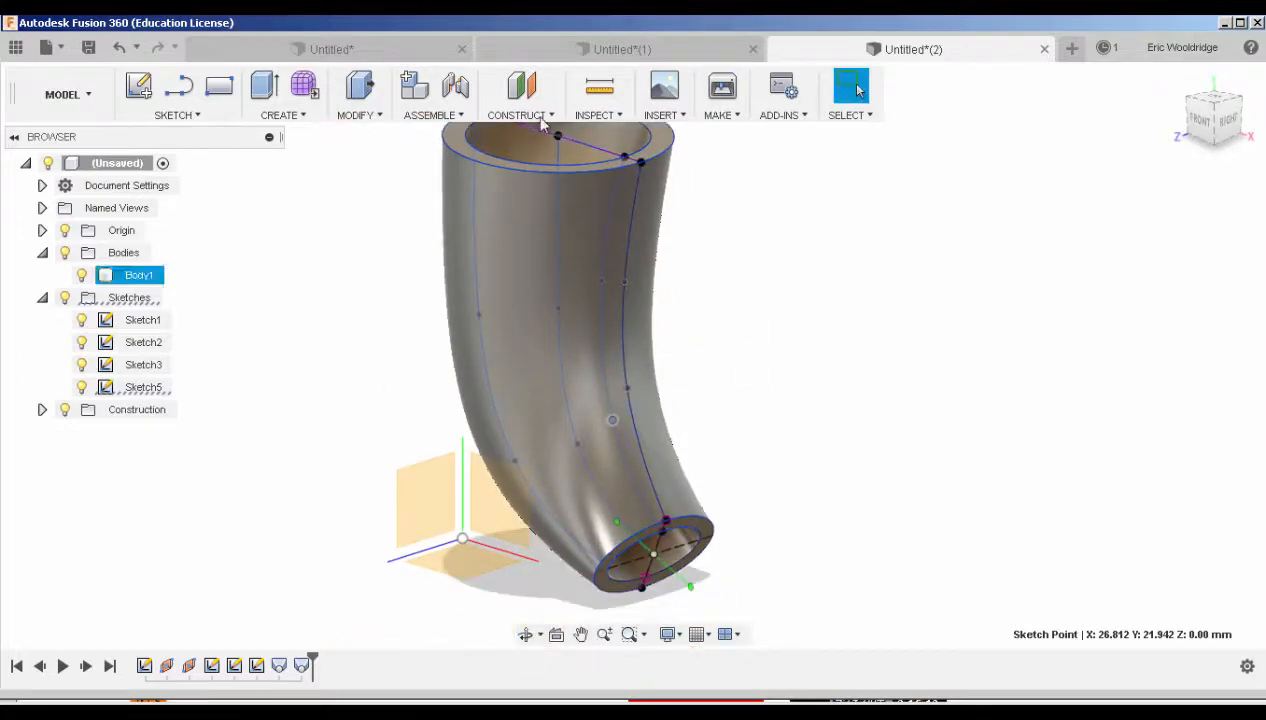
{"action": "left_click", "coordinate": [522, 115]}
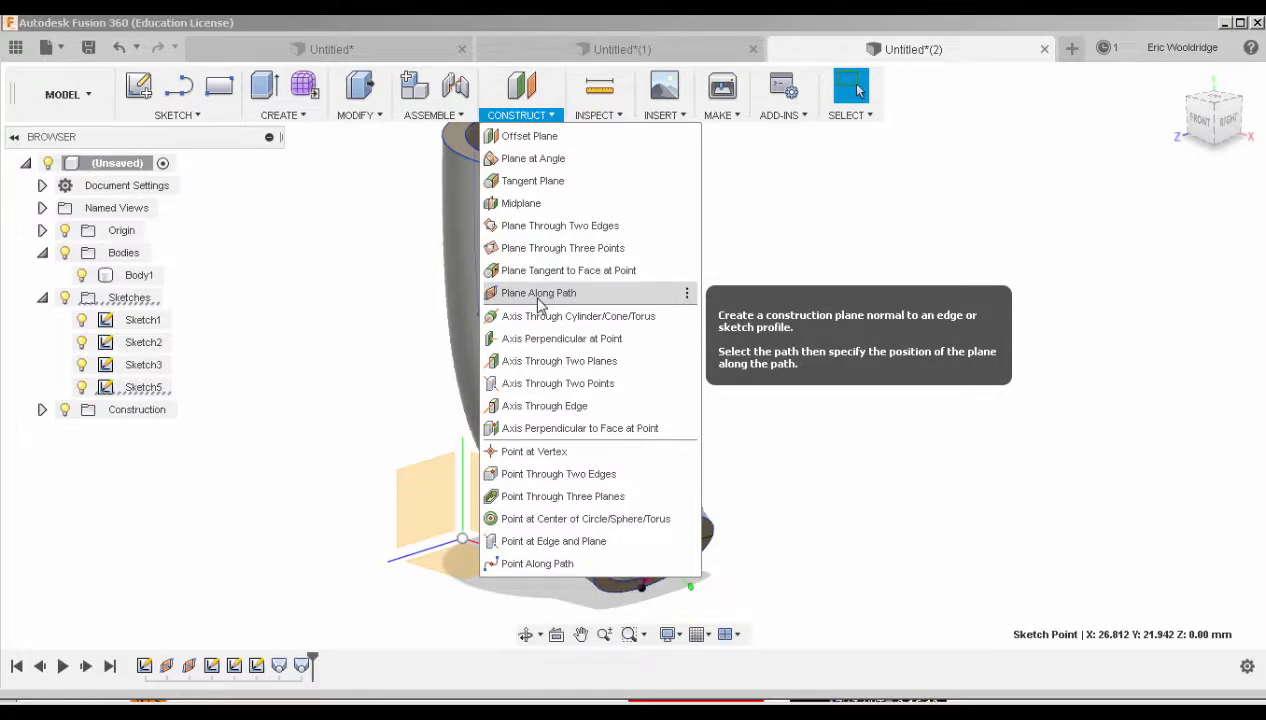
{"action": "left_click", "coordinate": [524, 116]}
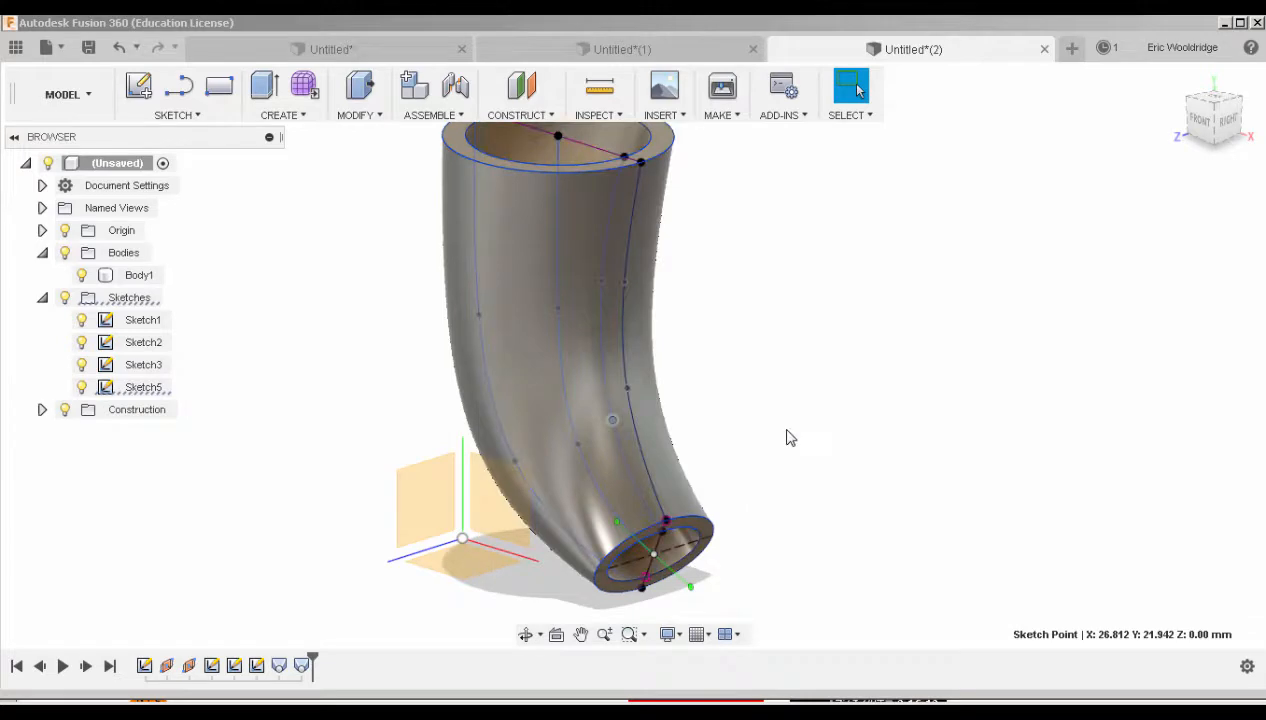
{"action": "middle_click_drag", "start_coordinate": [790, 437], "coordinate": [740, 408], "text": "shift"}
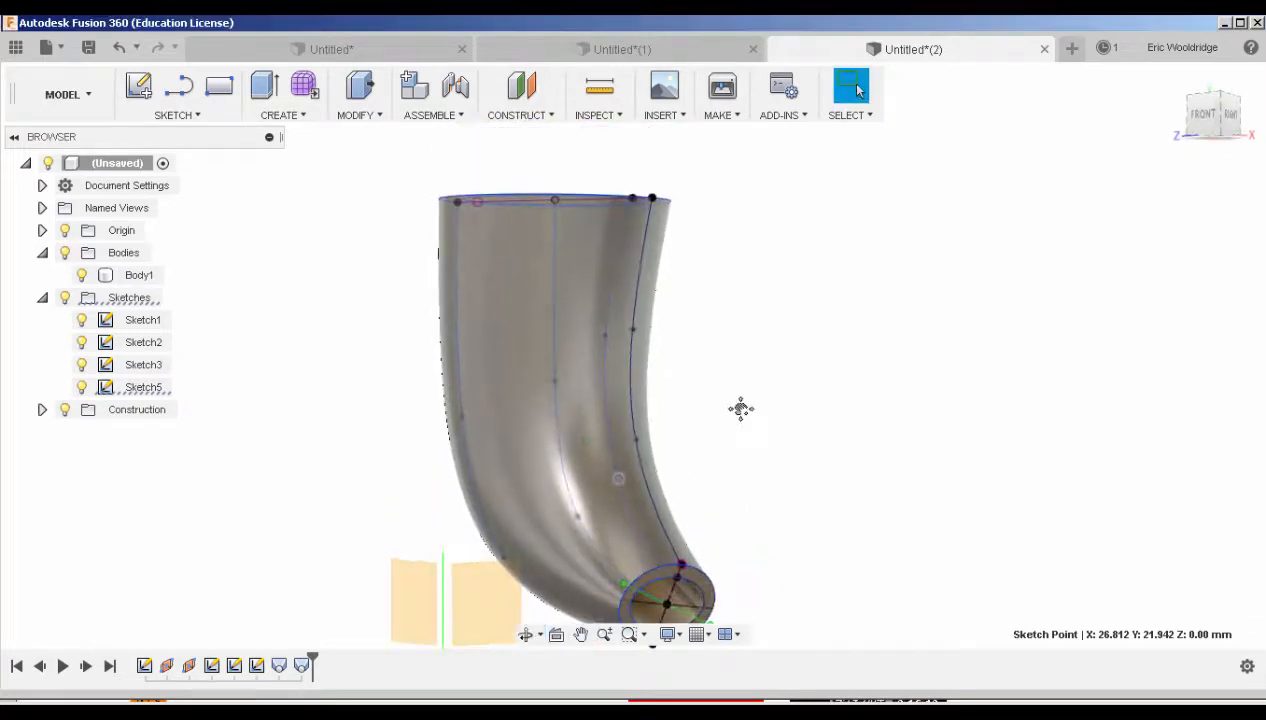